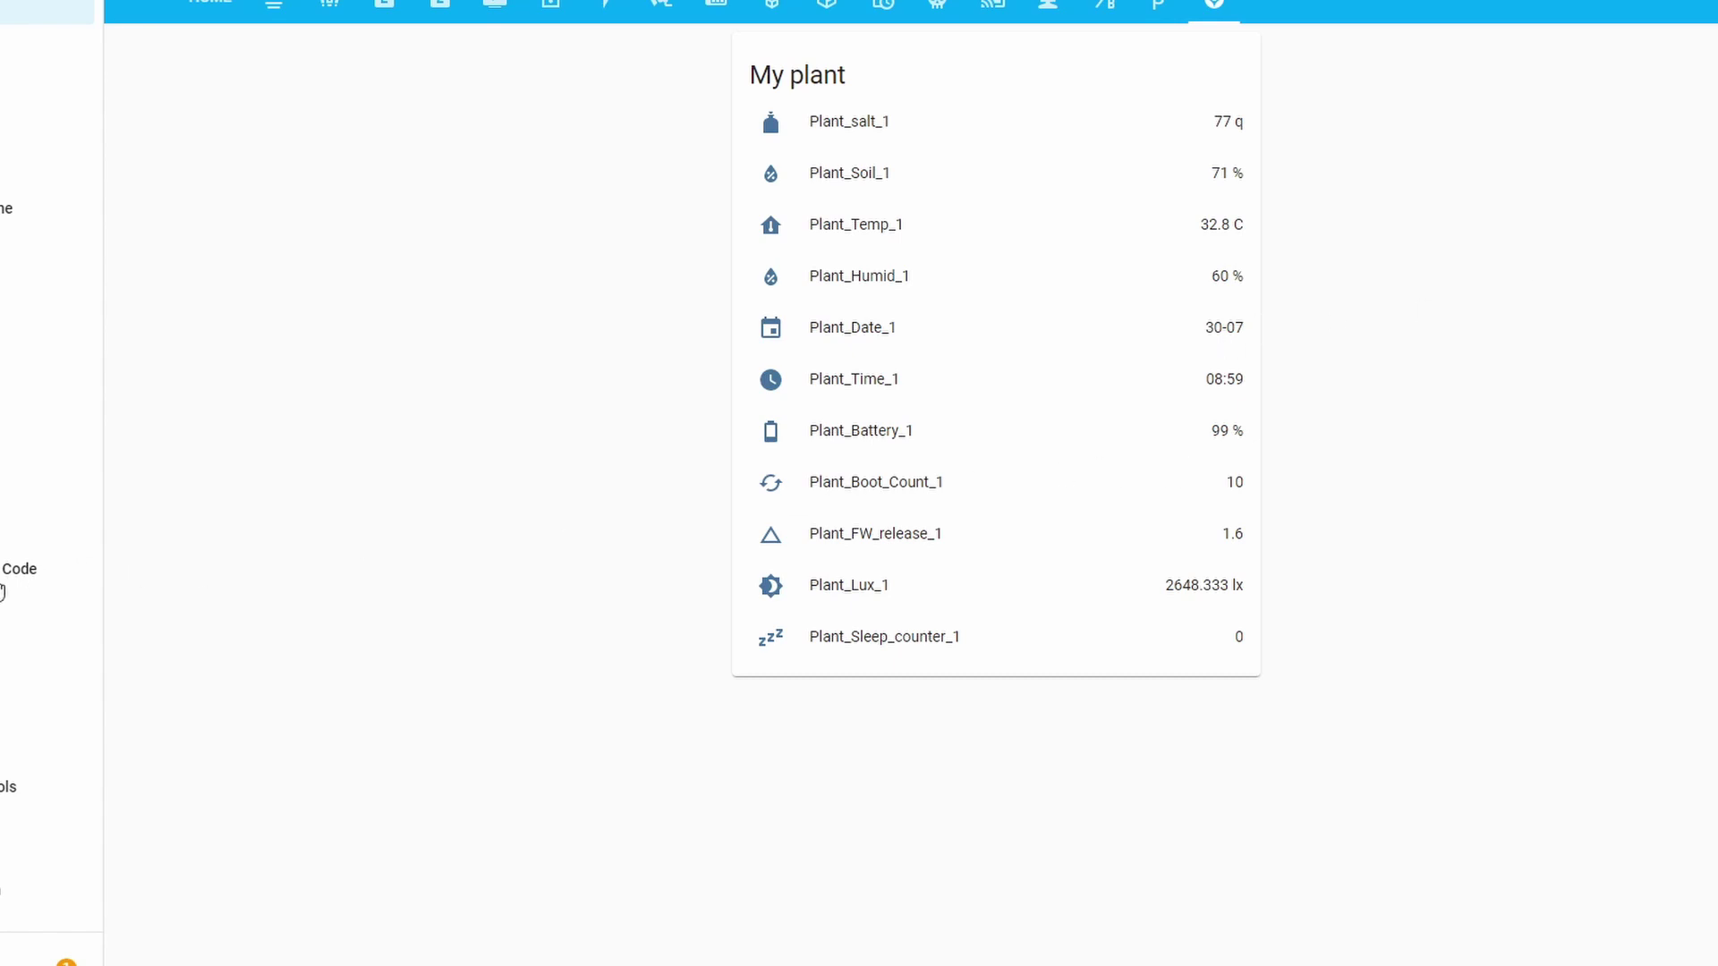
Step: In the Visual Studio Code add-on, scroll through plant_1.yaml's MQTT sensors, then up to the integrations folder
{"action": "left_click", "coordinate": [53, 570]}
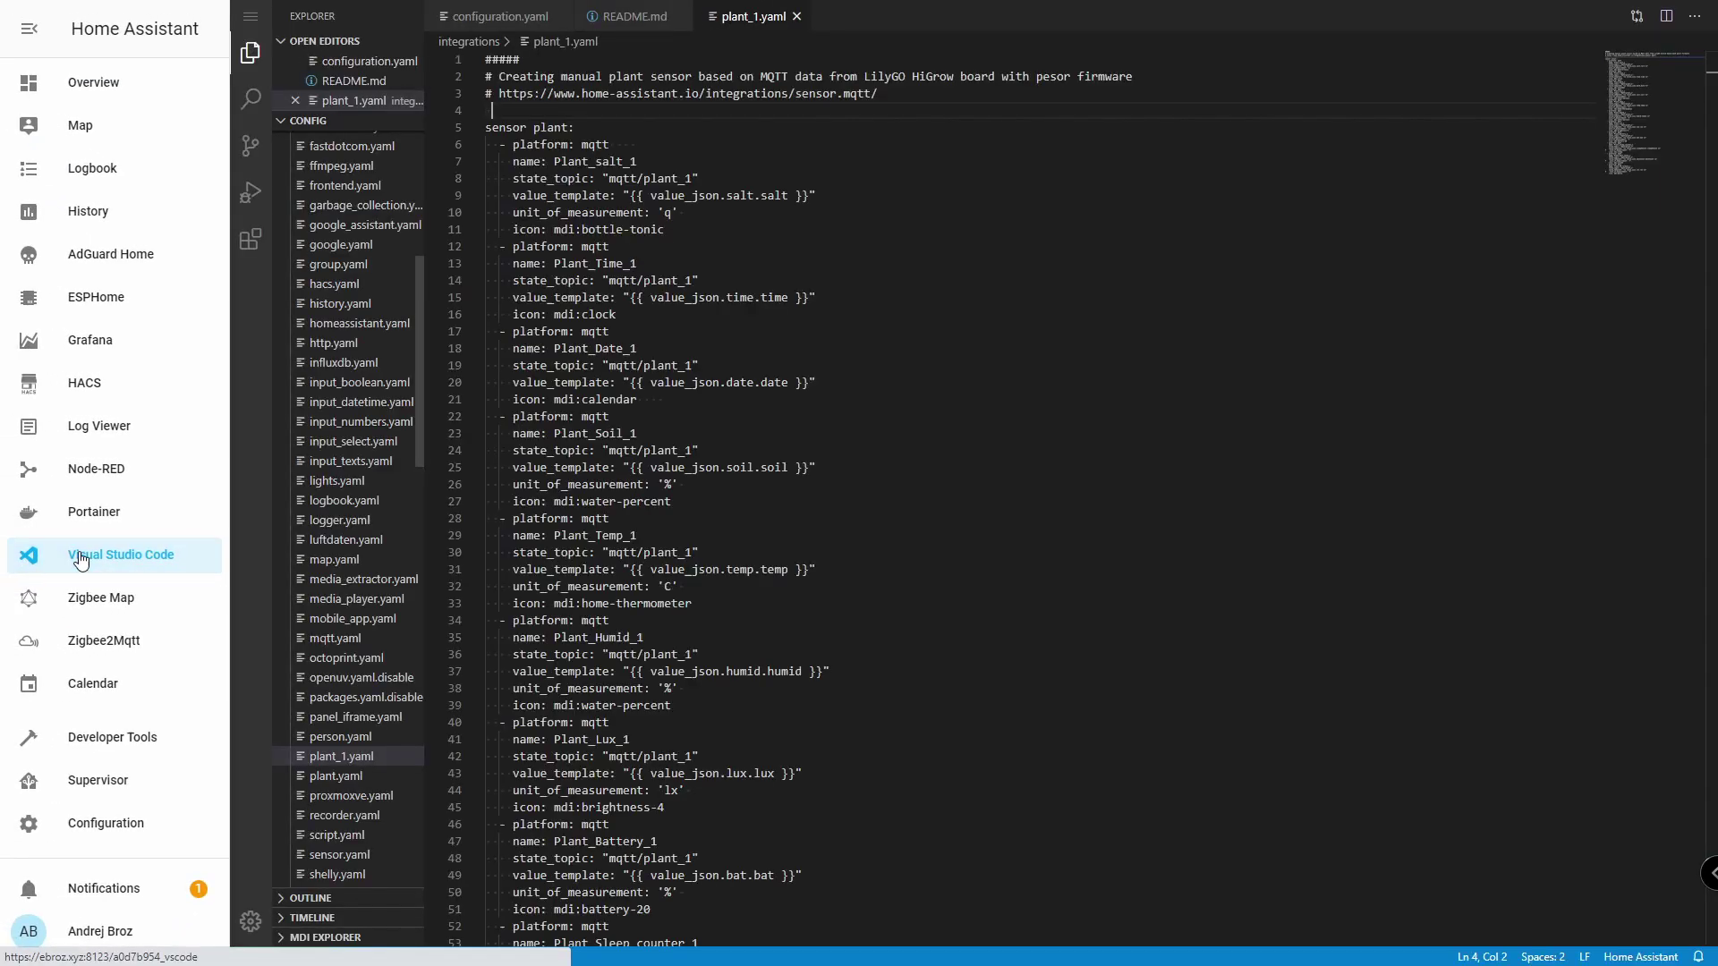
{"action": "scroll", "coordinate": [761, 287], "scroll_direction": "down", "scroll_amount": 2}
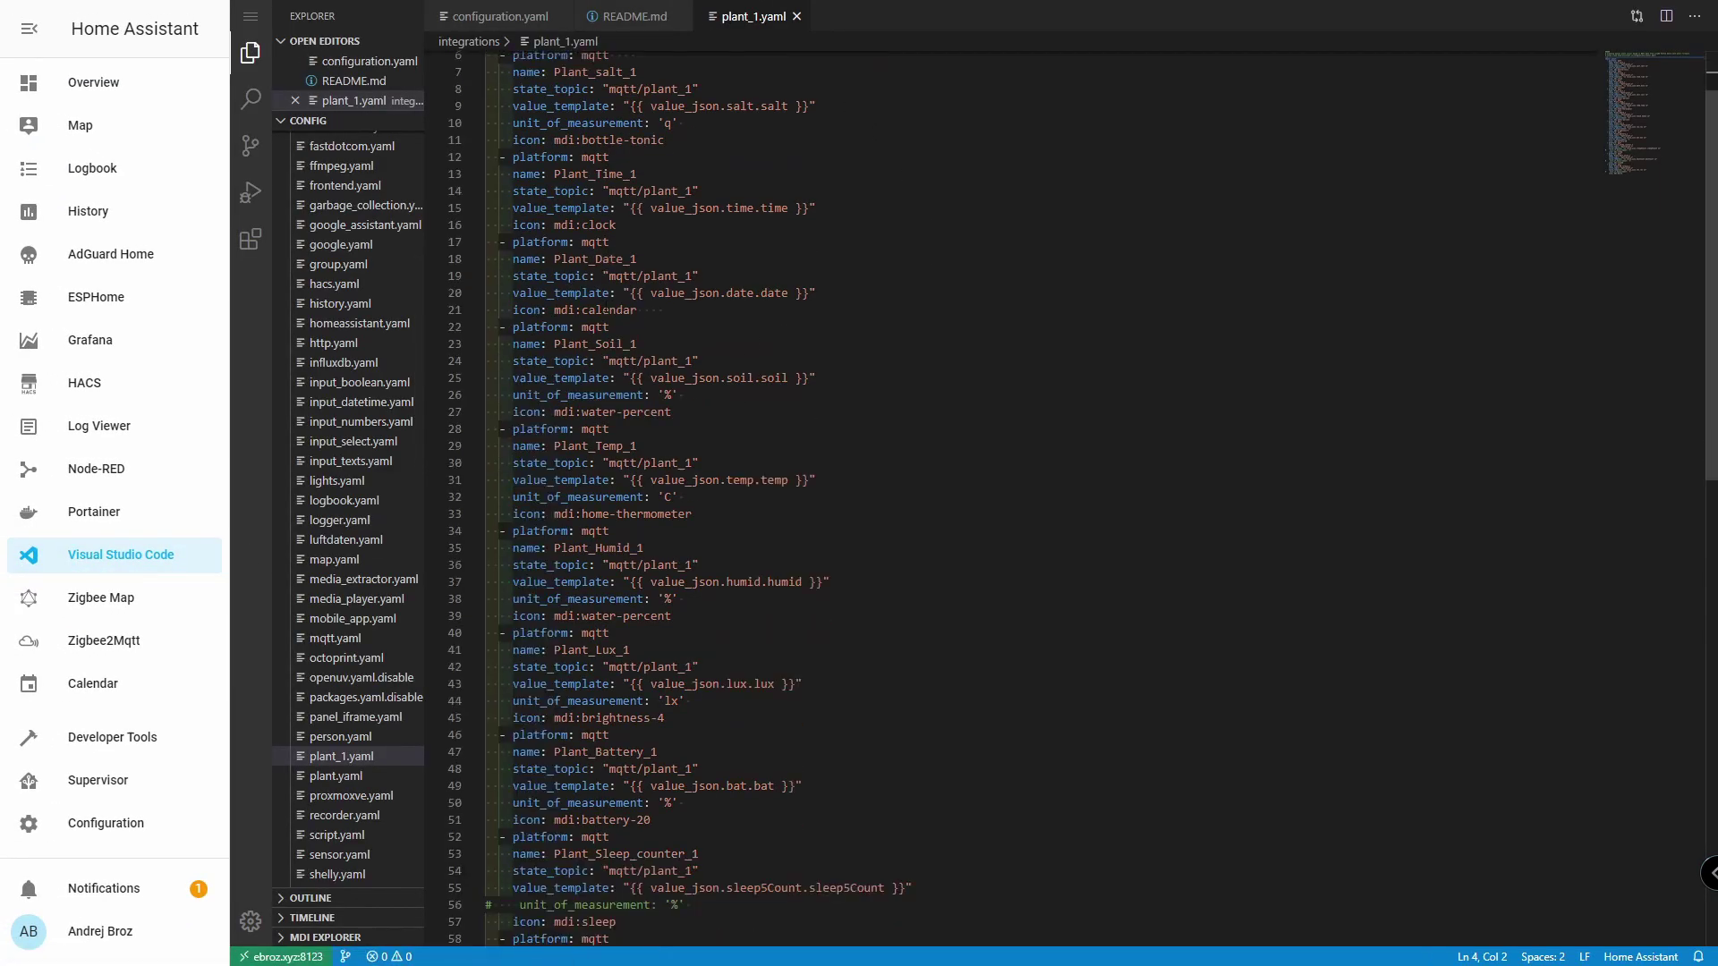
{"action": "scroll", "coordinate": [752, 577], "scroll_direction": "down", "scroll_amount": 5}
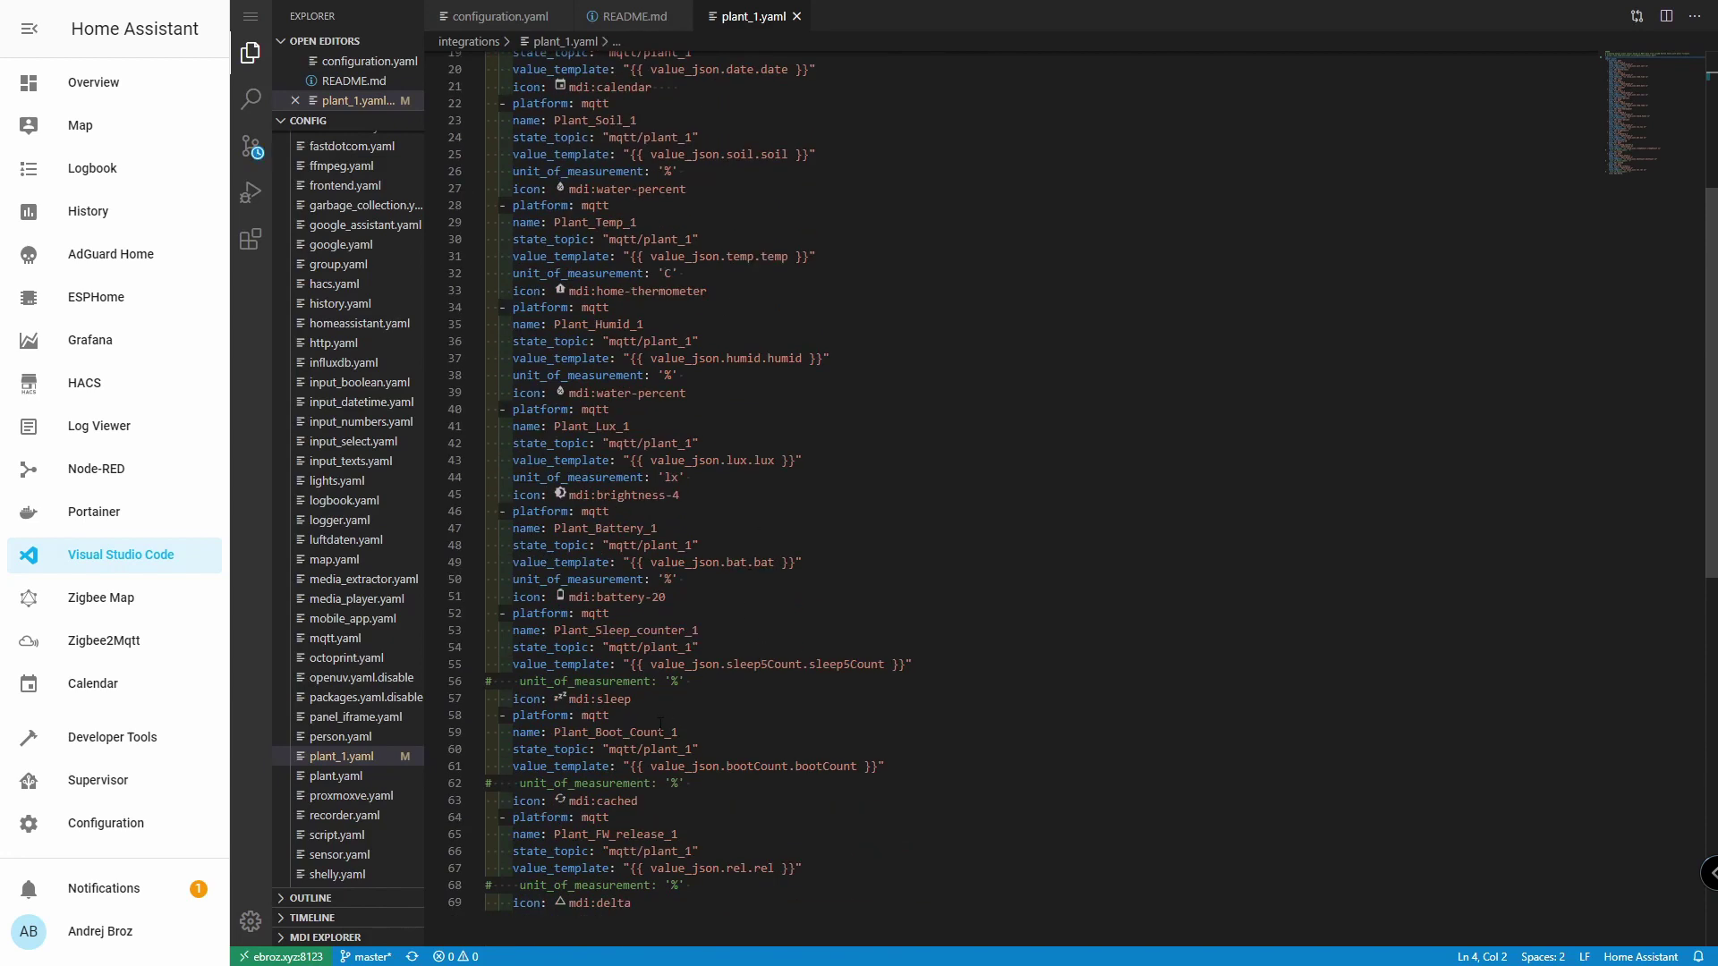
{"action": "scroll", "coordinate": [1083, 499], "scroll_direction": "up", "scroll_amount": 5}
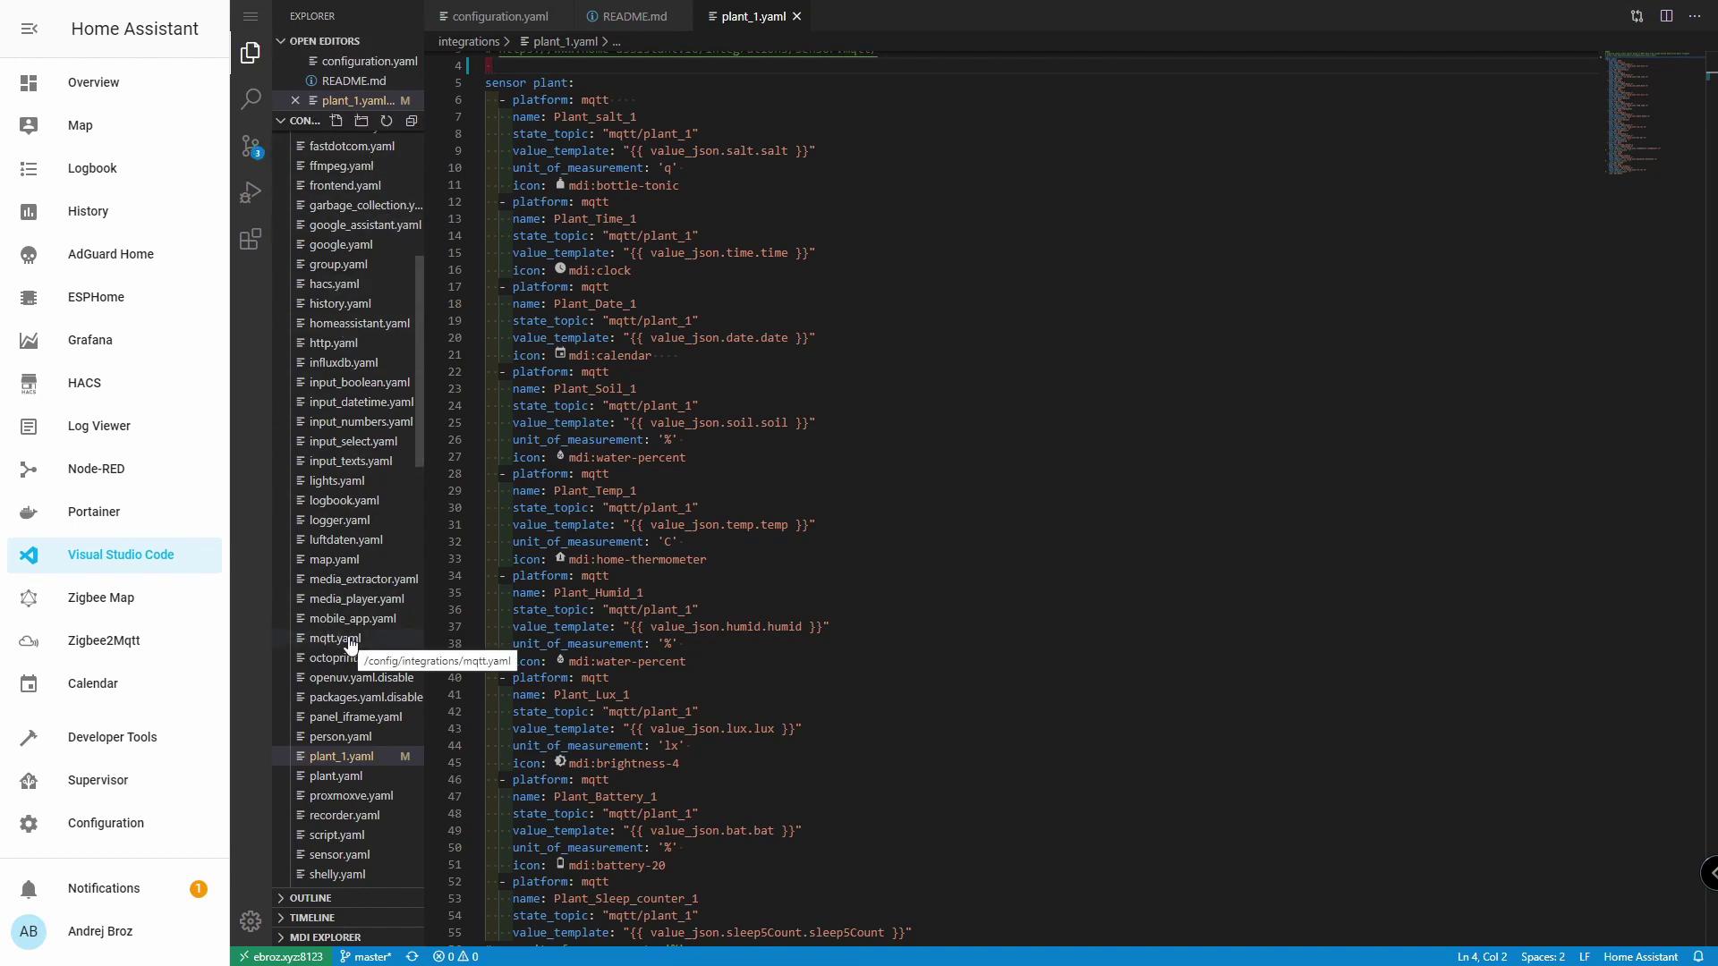
{"action": "scroll", "coordinate": [340, 627], "scroll_direction": "up", "scroll_amount": 4}
{"action": "scroll", "coordinate": [341, 618], "scroll_direction": "up", "scroll_amount": 4}
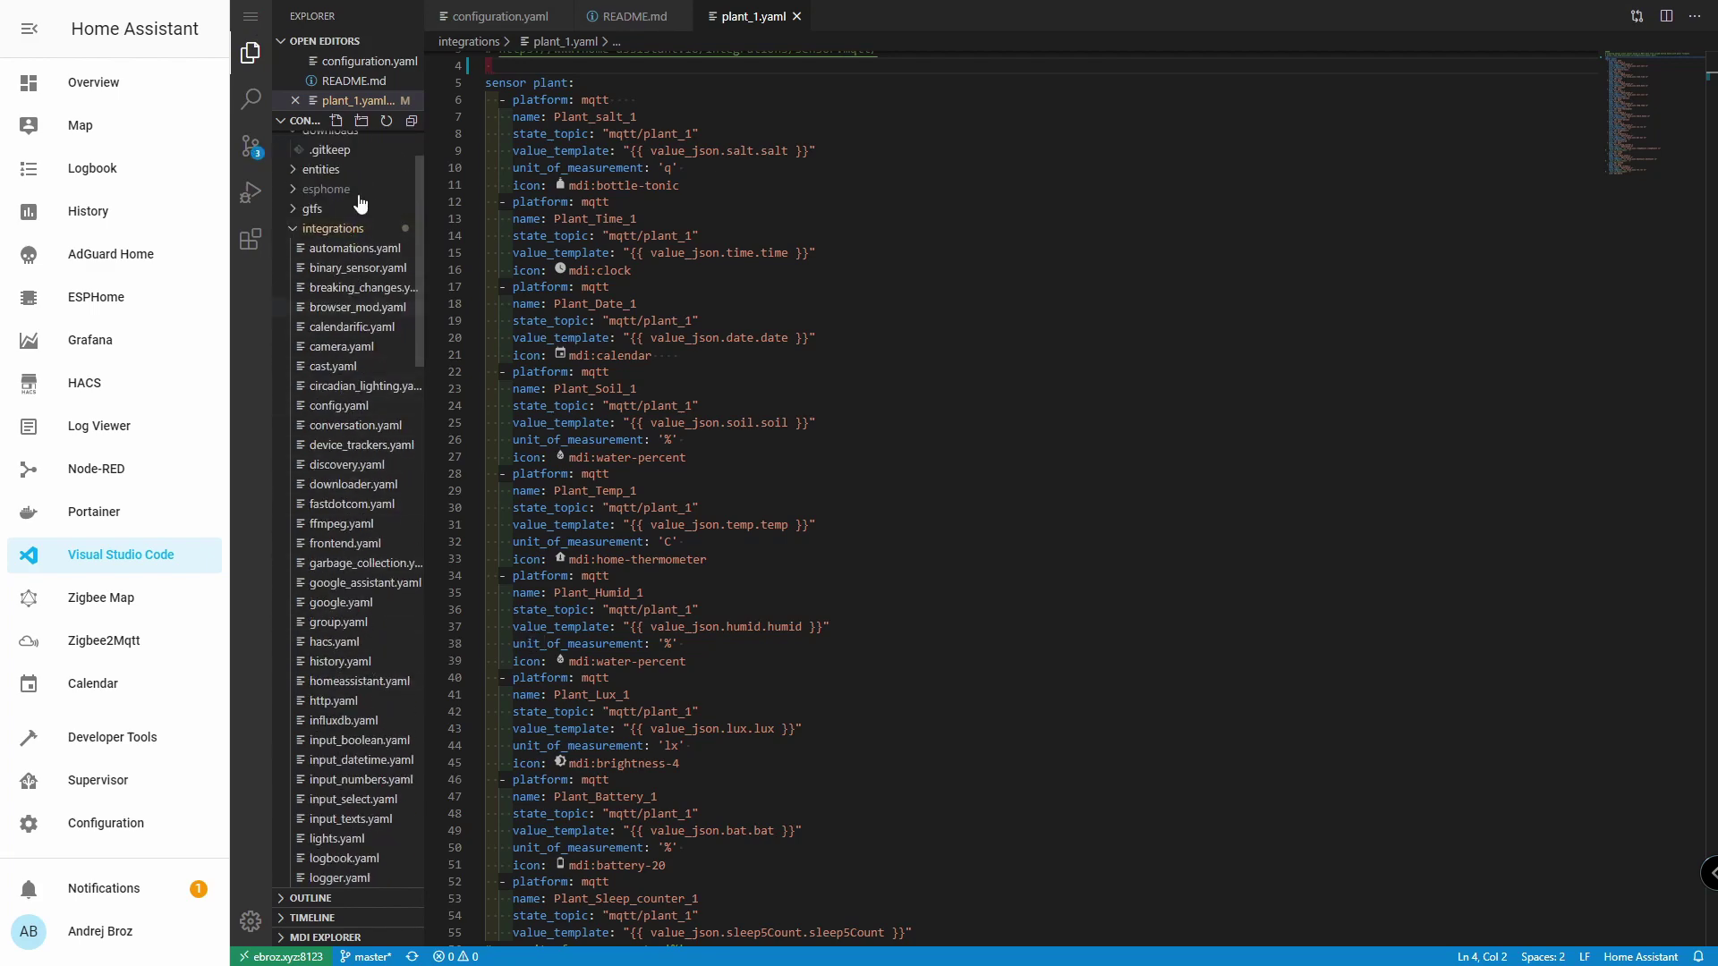
Step: Create a new file with a ##### comment header reading 'Plant monitor integration'
{"action": "left_click", "coordinate": [250, 20]}
{"action": "mouse_move", "coordinate": [317, 18]}
{"action": "left_click", "coordinate": [447, 20]}
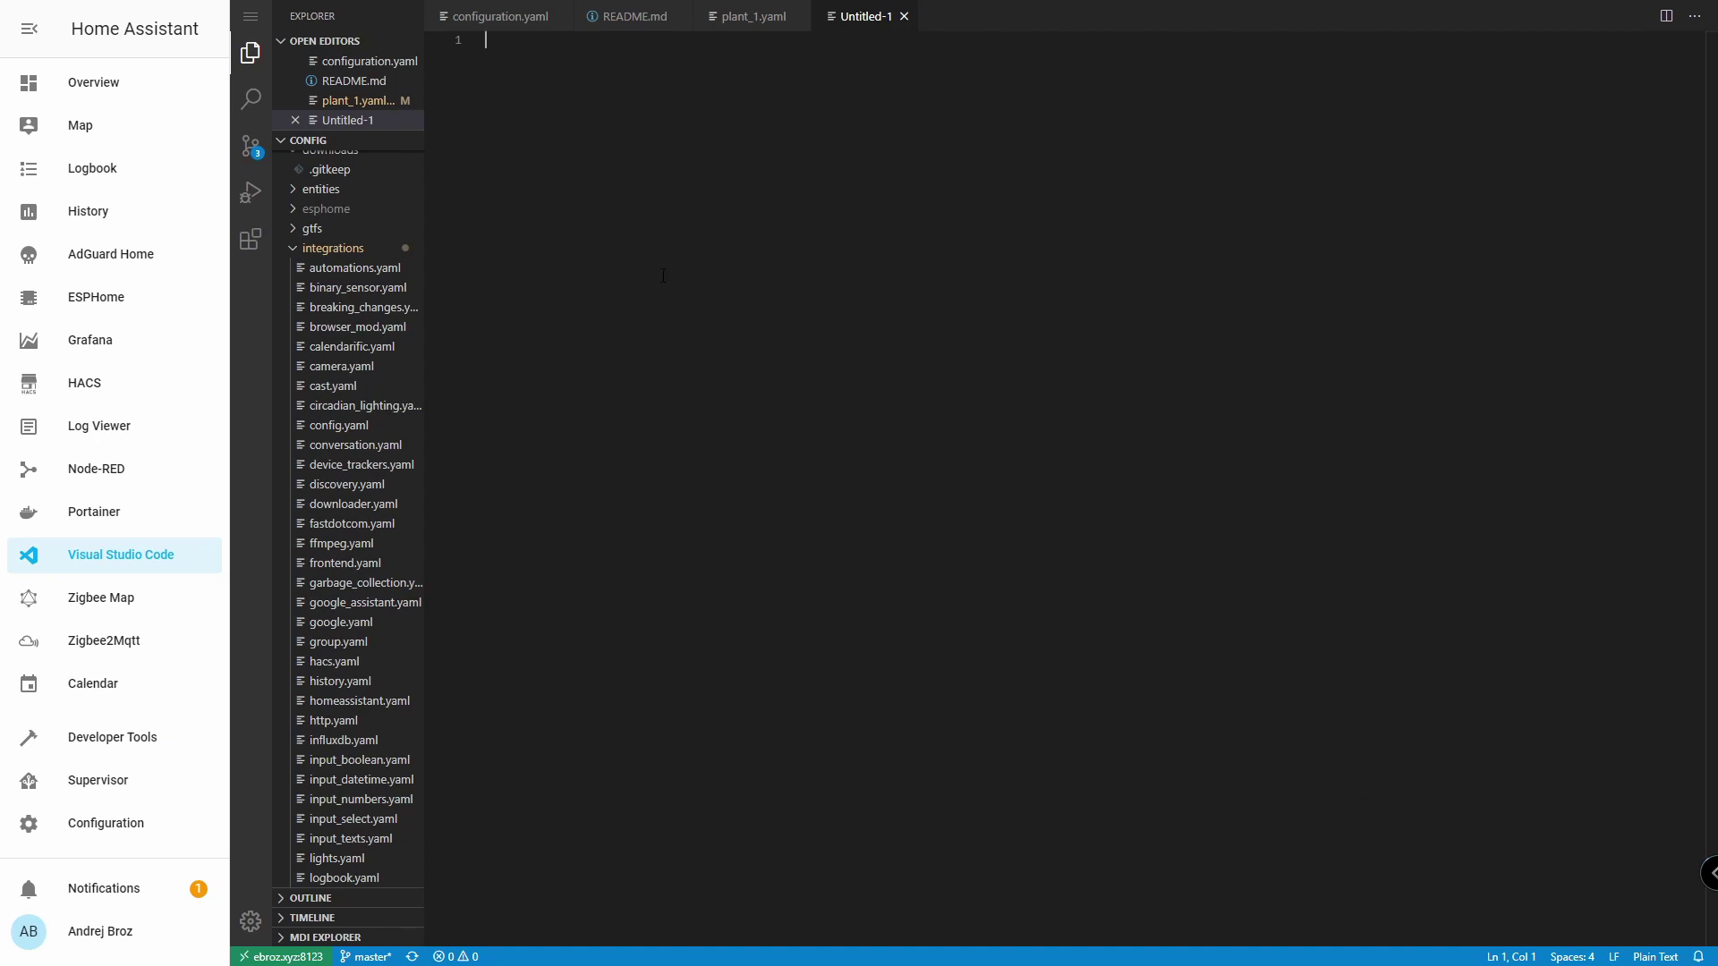
{"action": "type", "text": "####"}
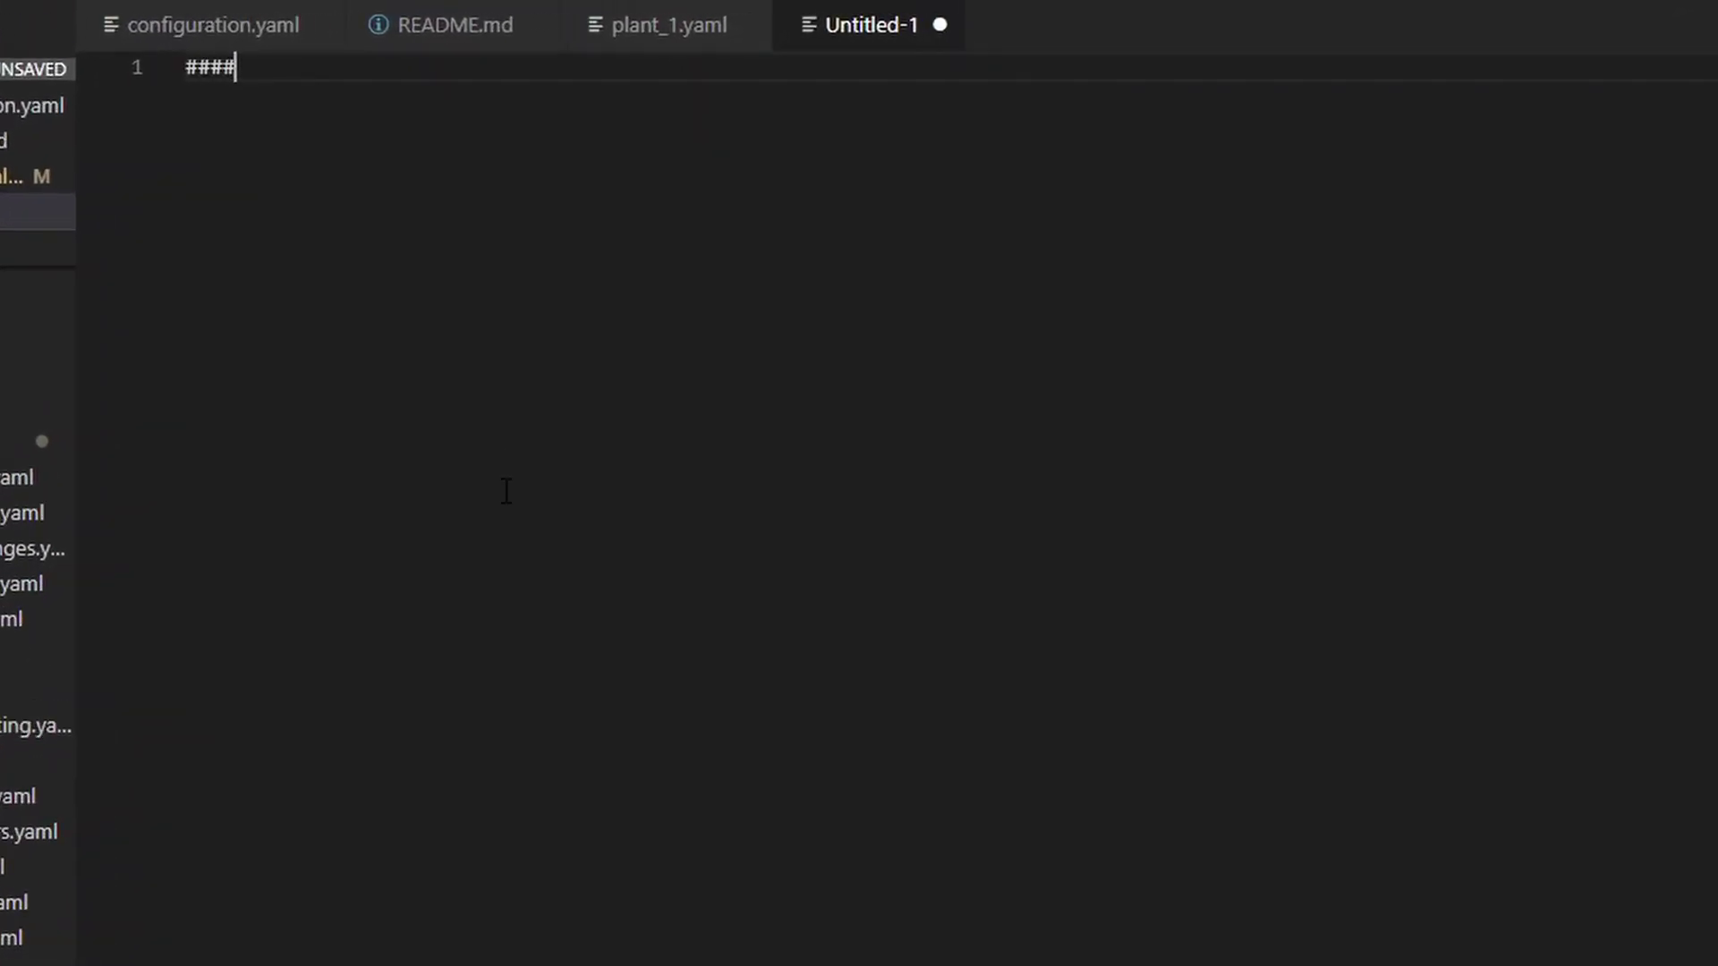
{"action": "key", "text": "Return"}
{"action": "type", "text": "#"}
{"action": "key", "text": "Return"}
{"action": "type", "text": "####"}
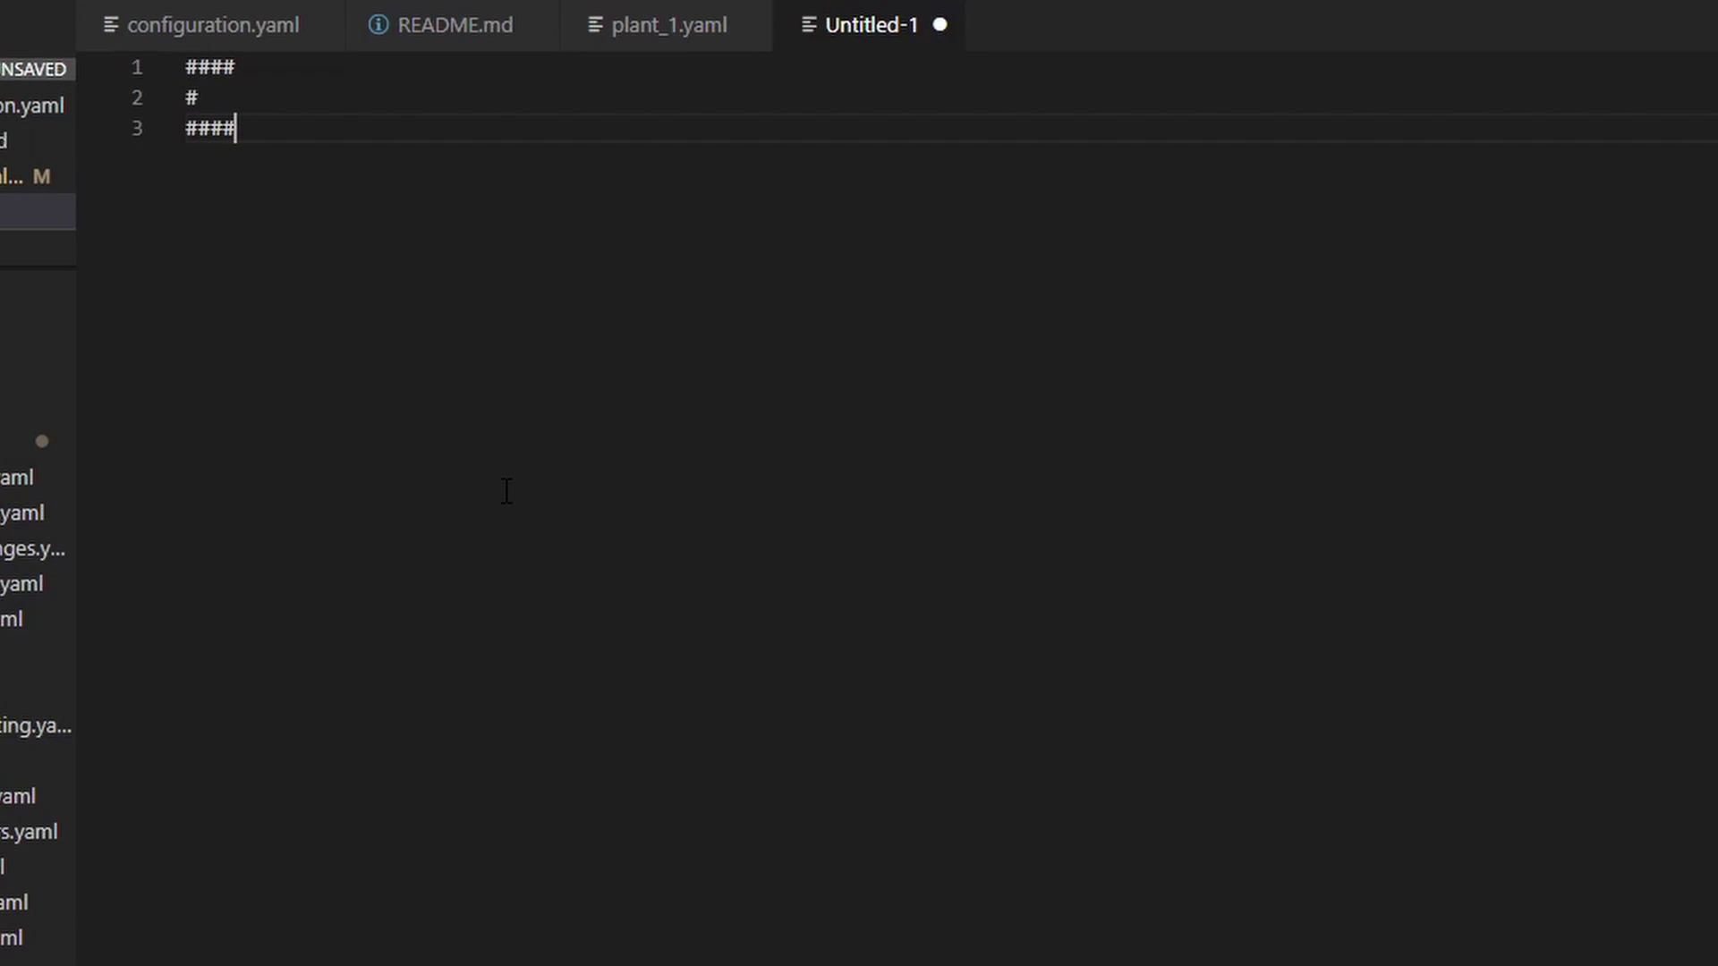
{"action": "type", "text": "#"}
{"action": "key", "text": "Up"}
{"action": "key", "text": "Up"}
{"action": "type", "text": "#"}
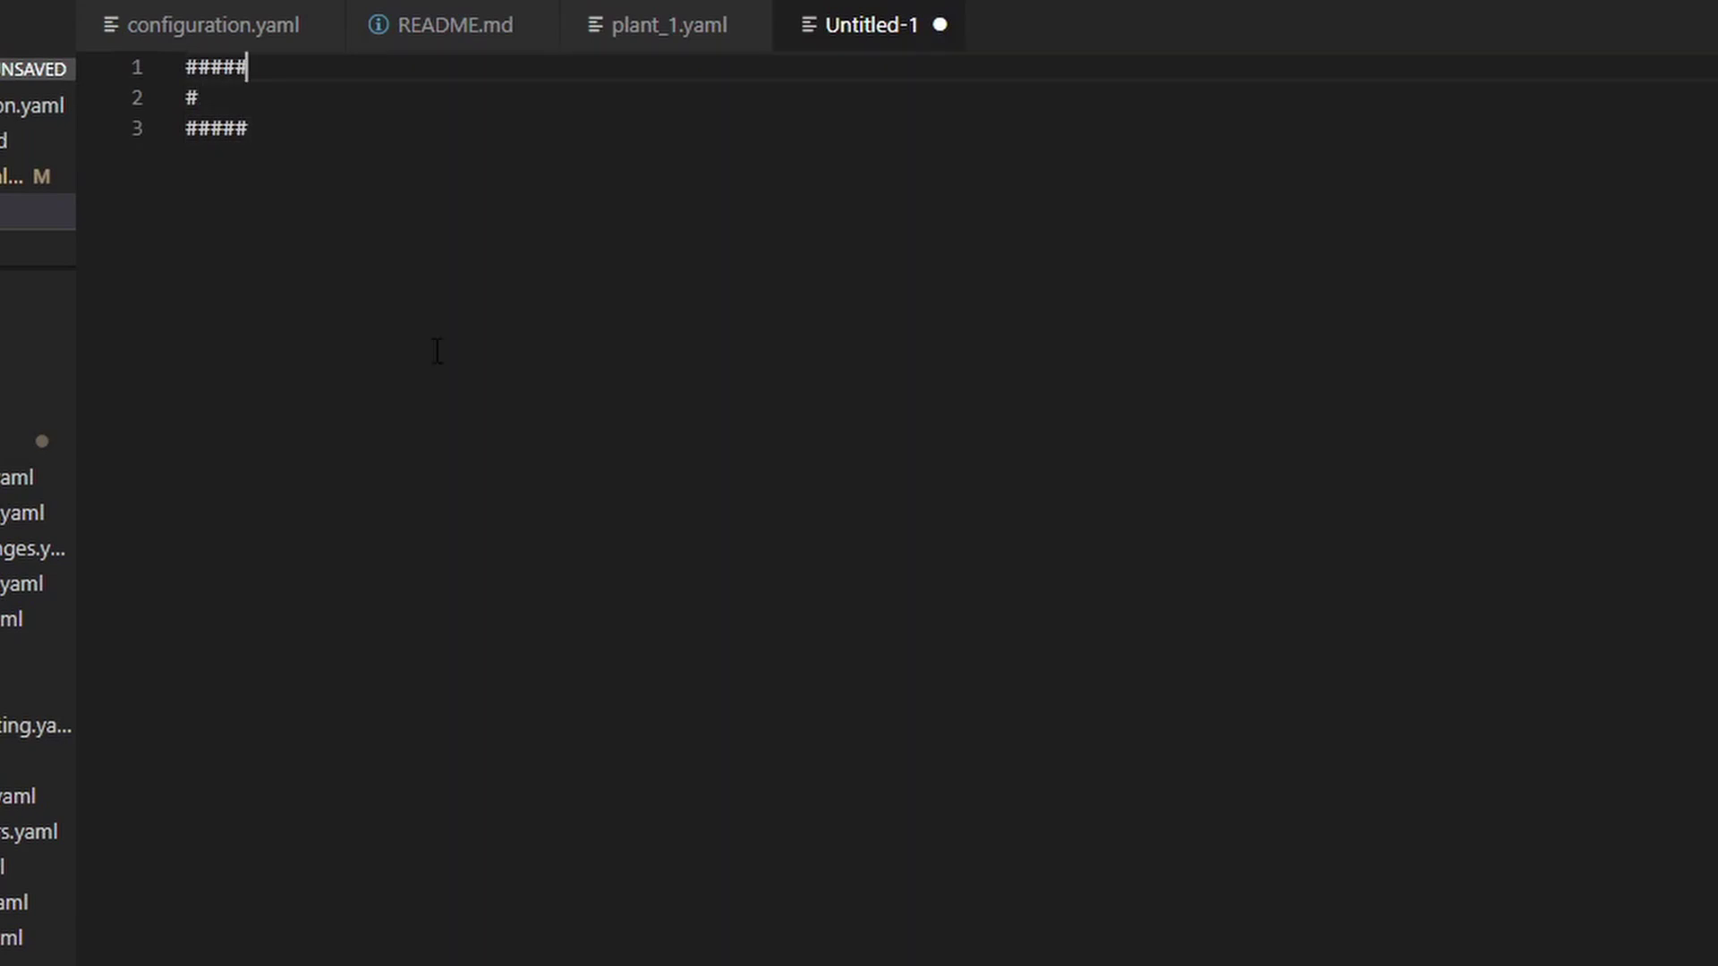
{"action": "left_click", "coordinate": [323, 97]}
{"action": "type", "text": "Plant monitor i"}
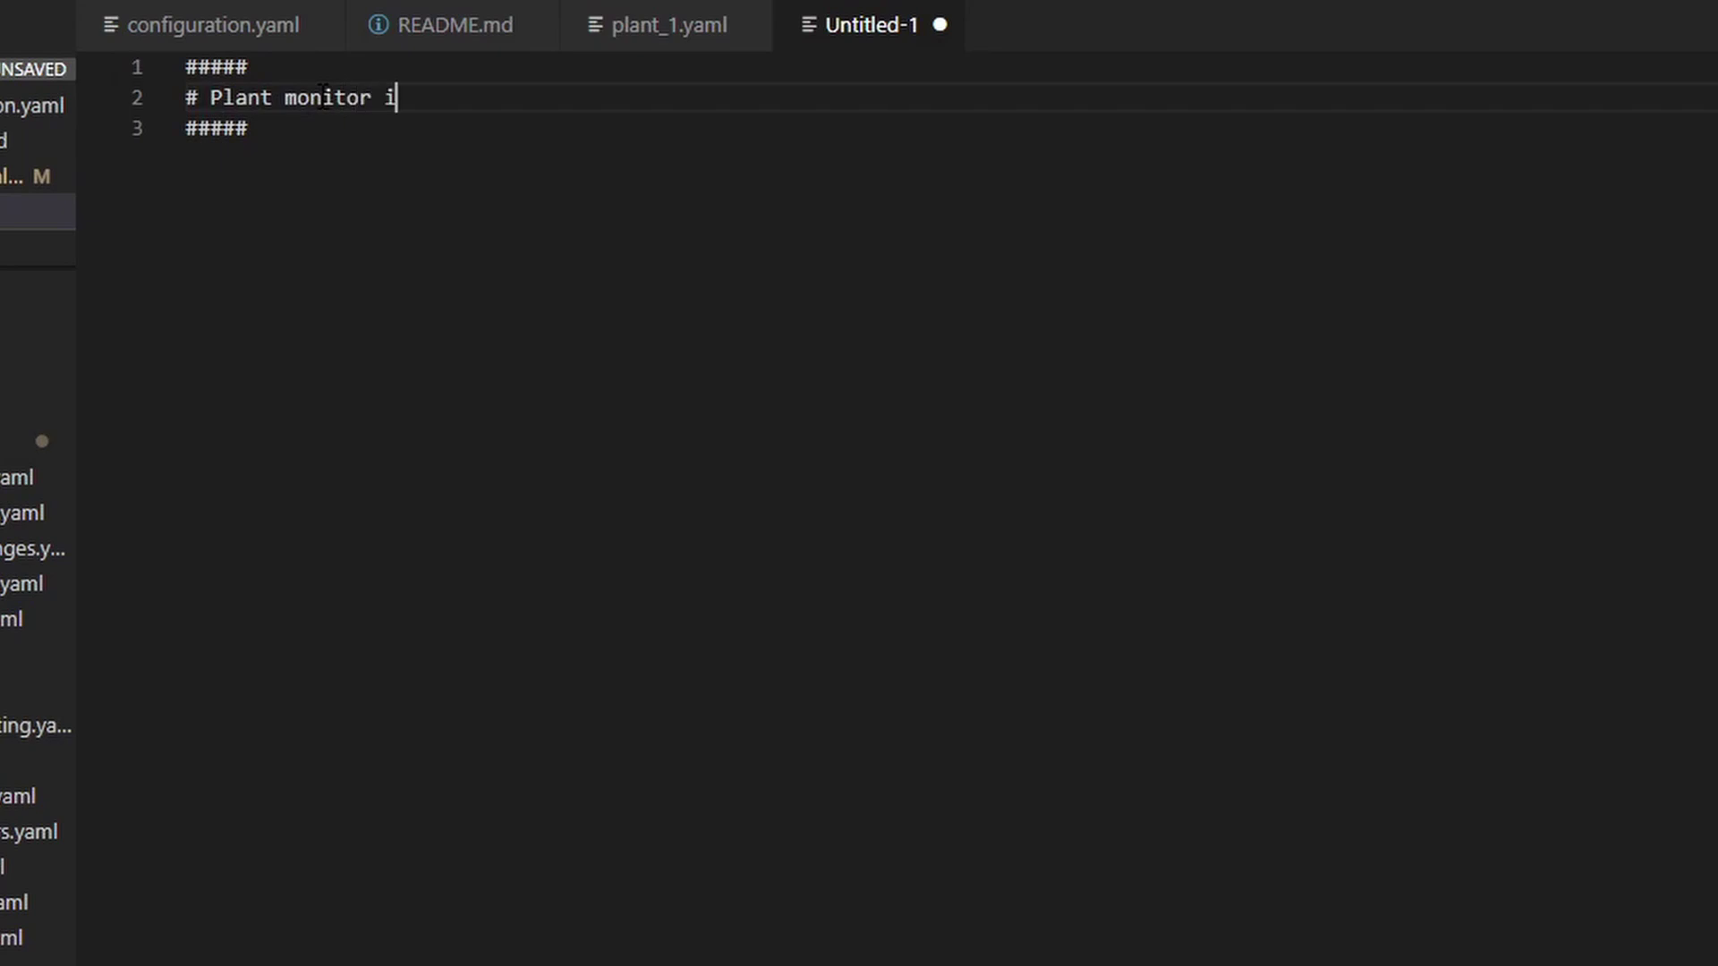
{"action": "type", "text": "ntegration"}
Step: Save the new file as plants_monitor.yaml in the integrations folder
{"action": "left_click", "coordinate": [2, 9]}
{"action": "mouse_move", "coordinate": [36, 27]}
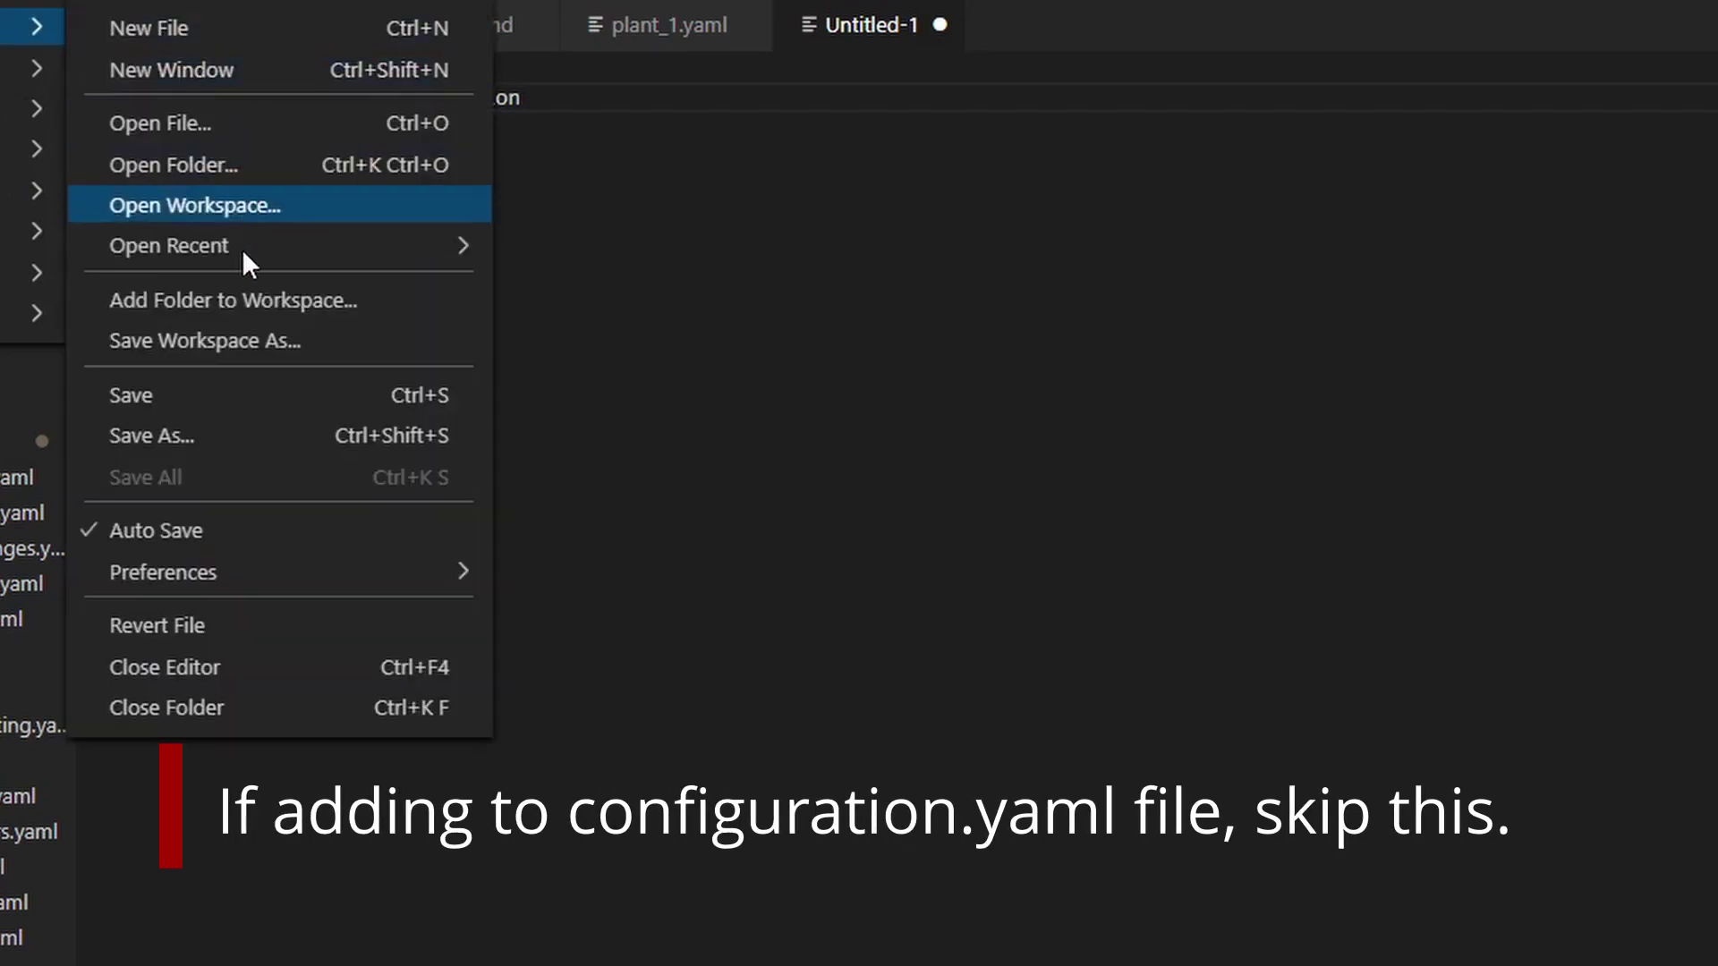
{"action": "left_click", "coordinate": [226, 436]}
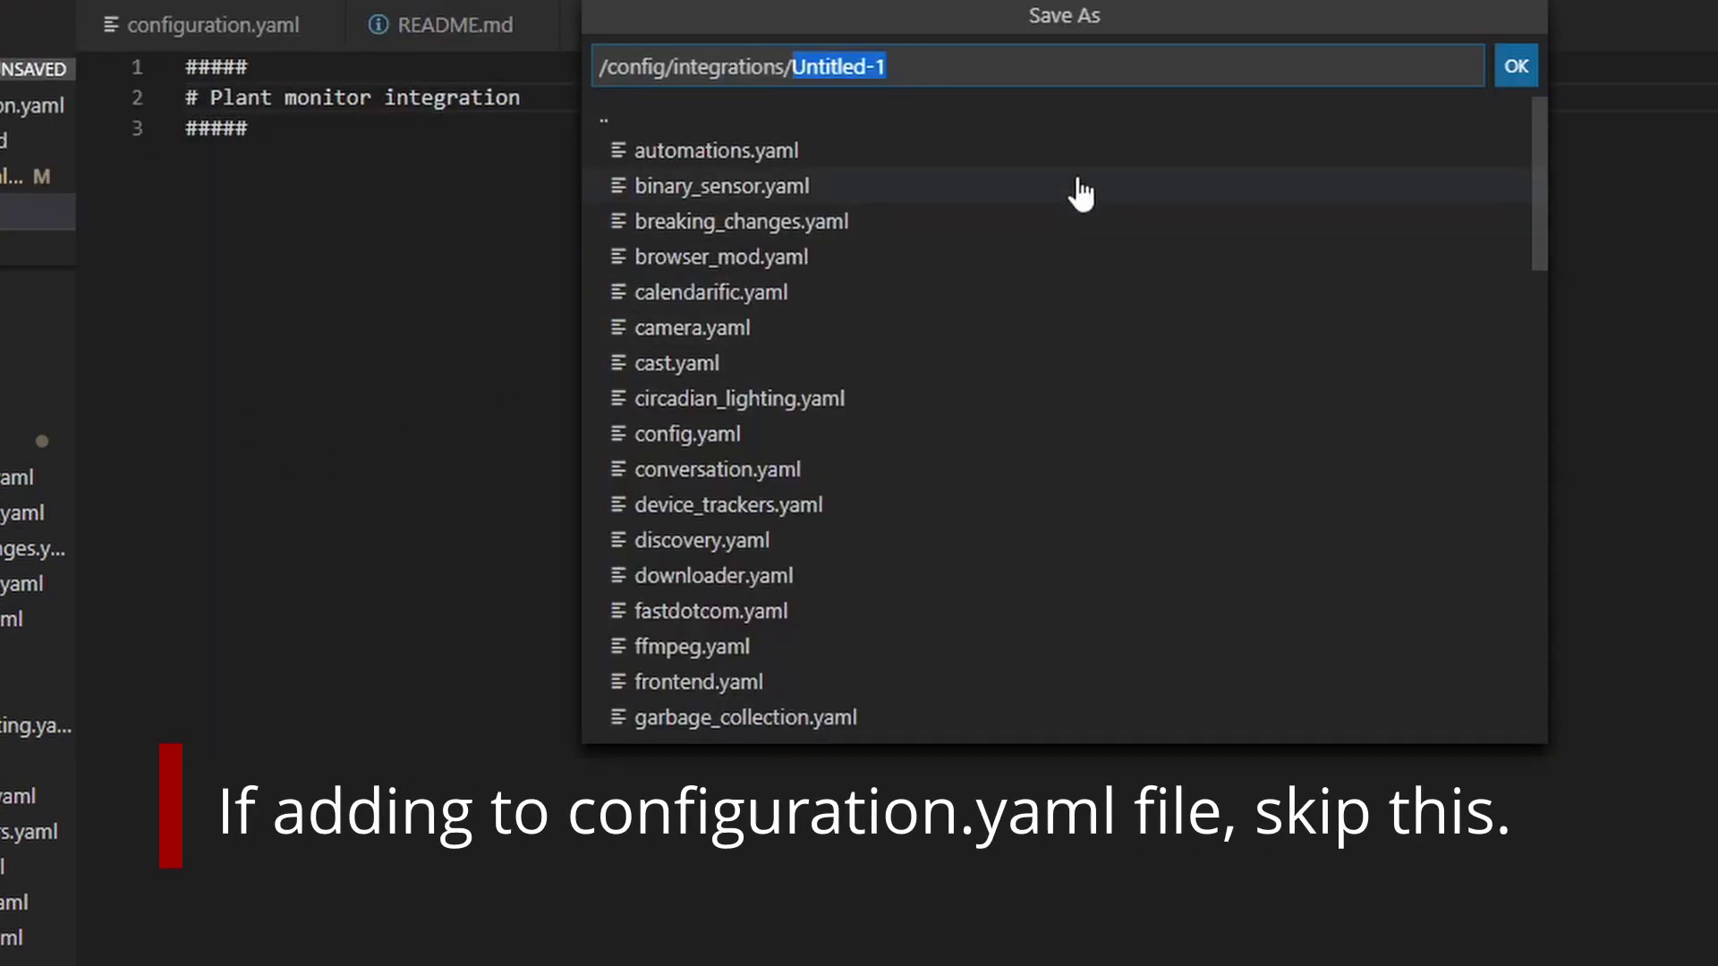
{"action": "type", "text": "plan"}
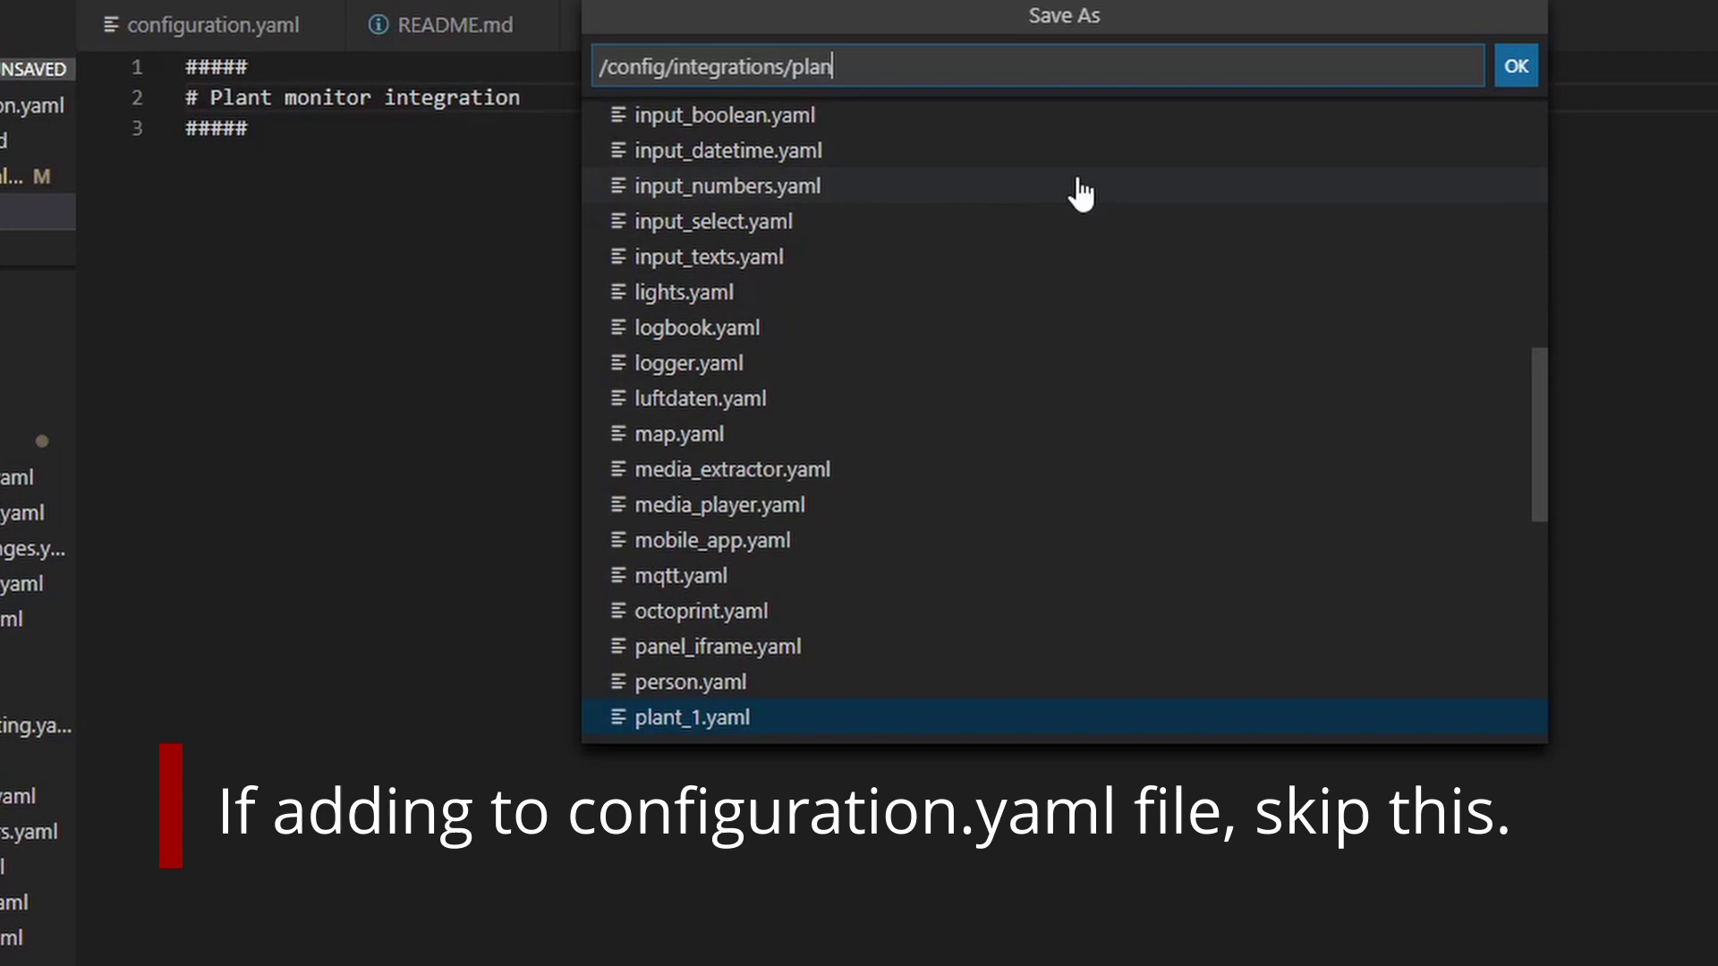
{"action": "type", "text": "ts_monitor.yaml"}
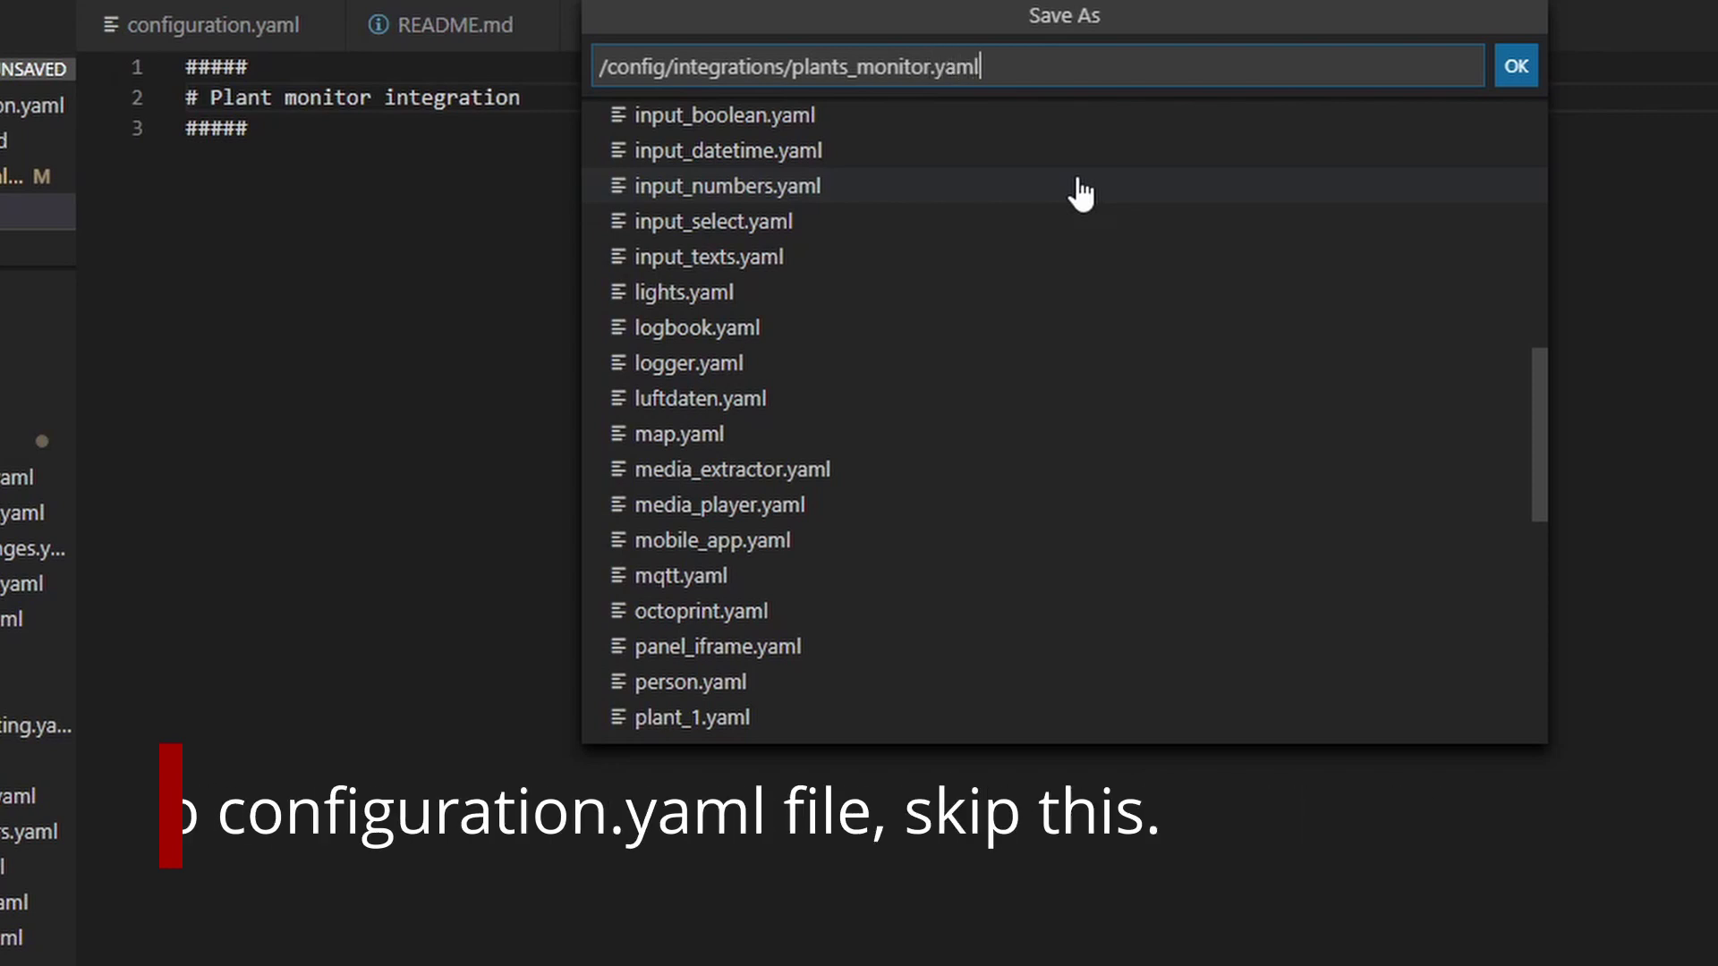
{"action": "key", "text": "Return"}
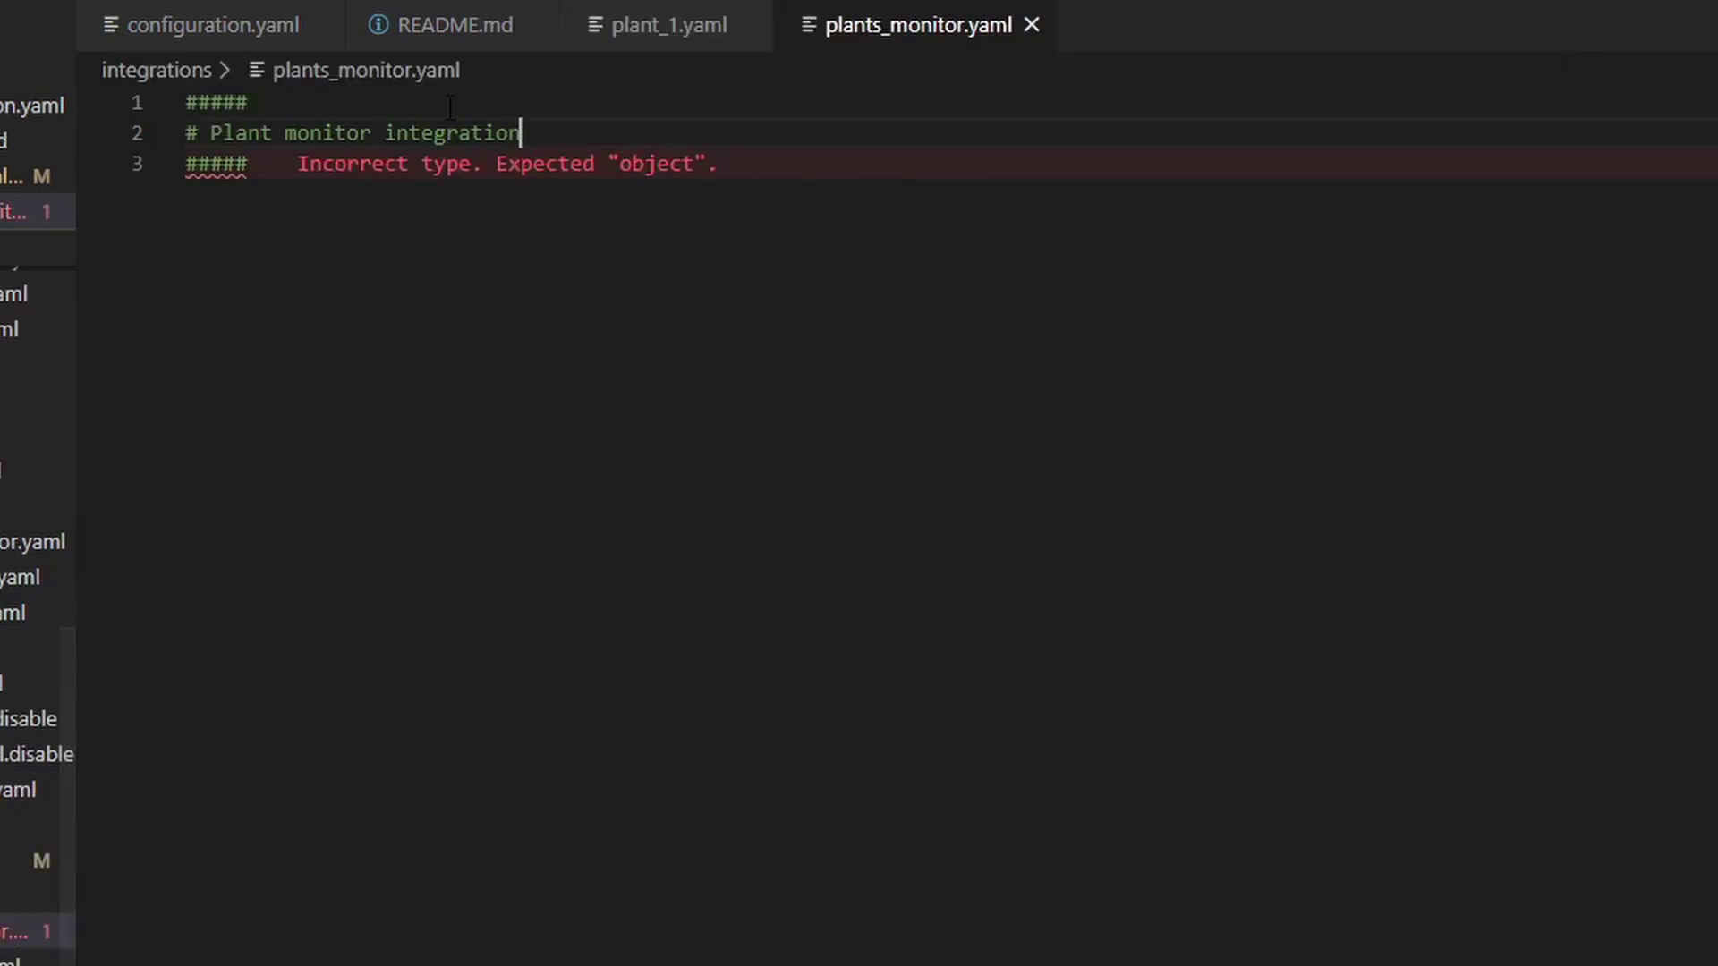
Step: Below the header, add nested plant:, daisy:, sensors: and moisture: keys
{"action": "left_click", "coordinate": [362, 262]}
{"action": "key", "text": "Return"}
{"action": "key", "text": "Return"}
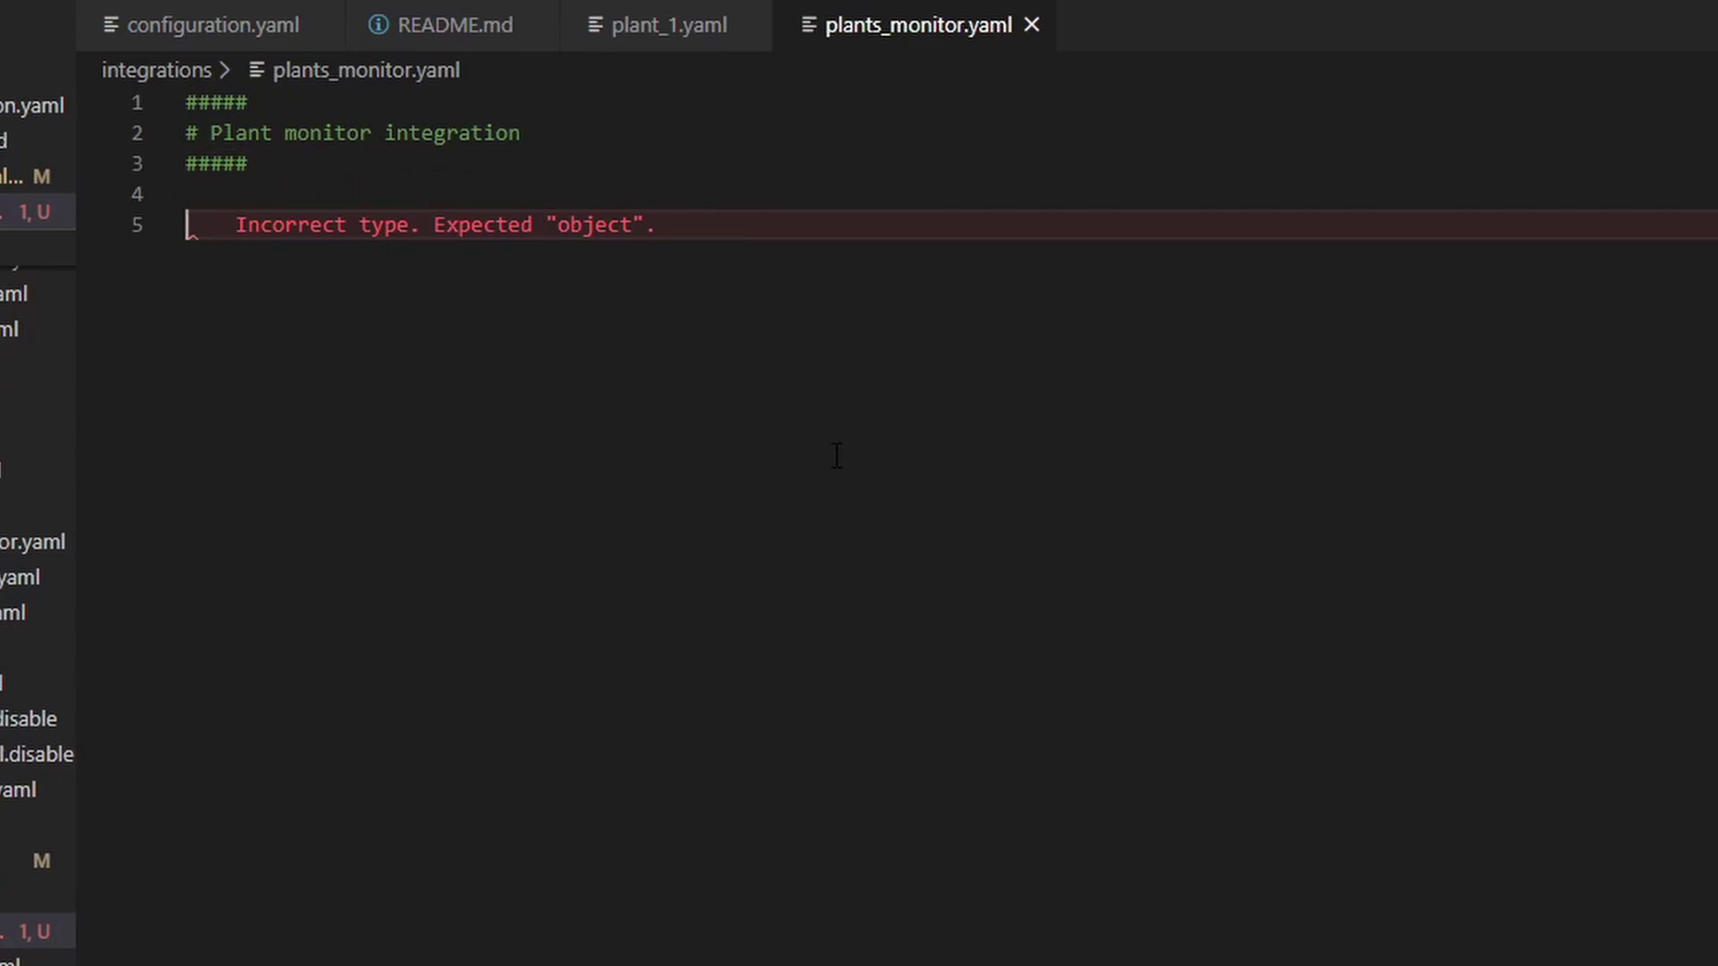
{"action": "key", "text": "ctrl+space"}
{"action": "type", "text": "plant:"}
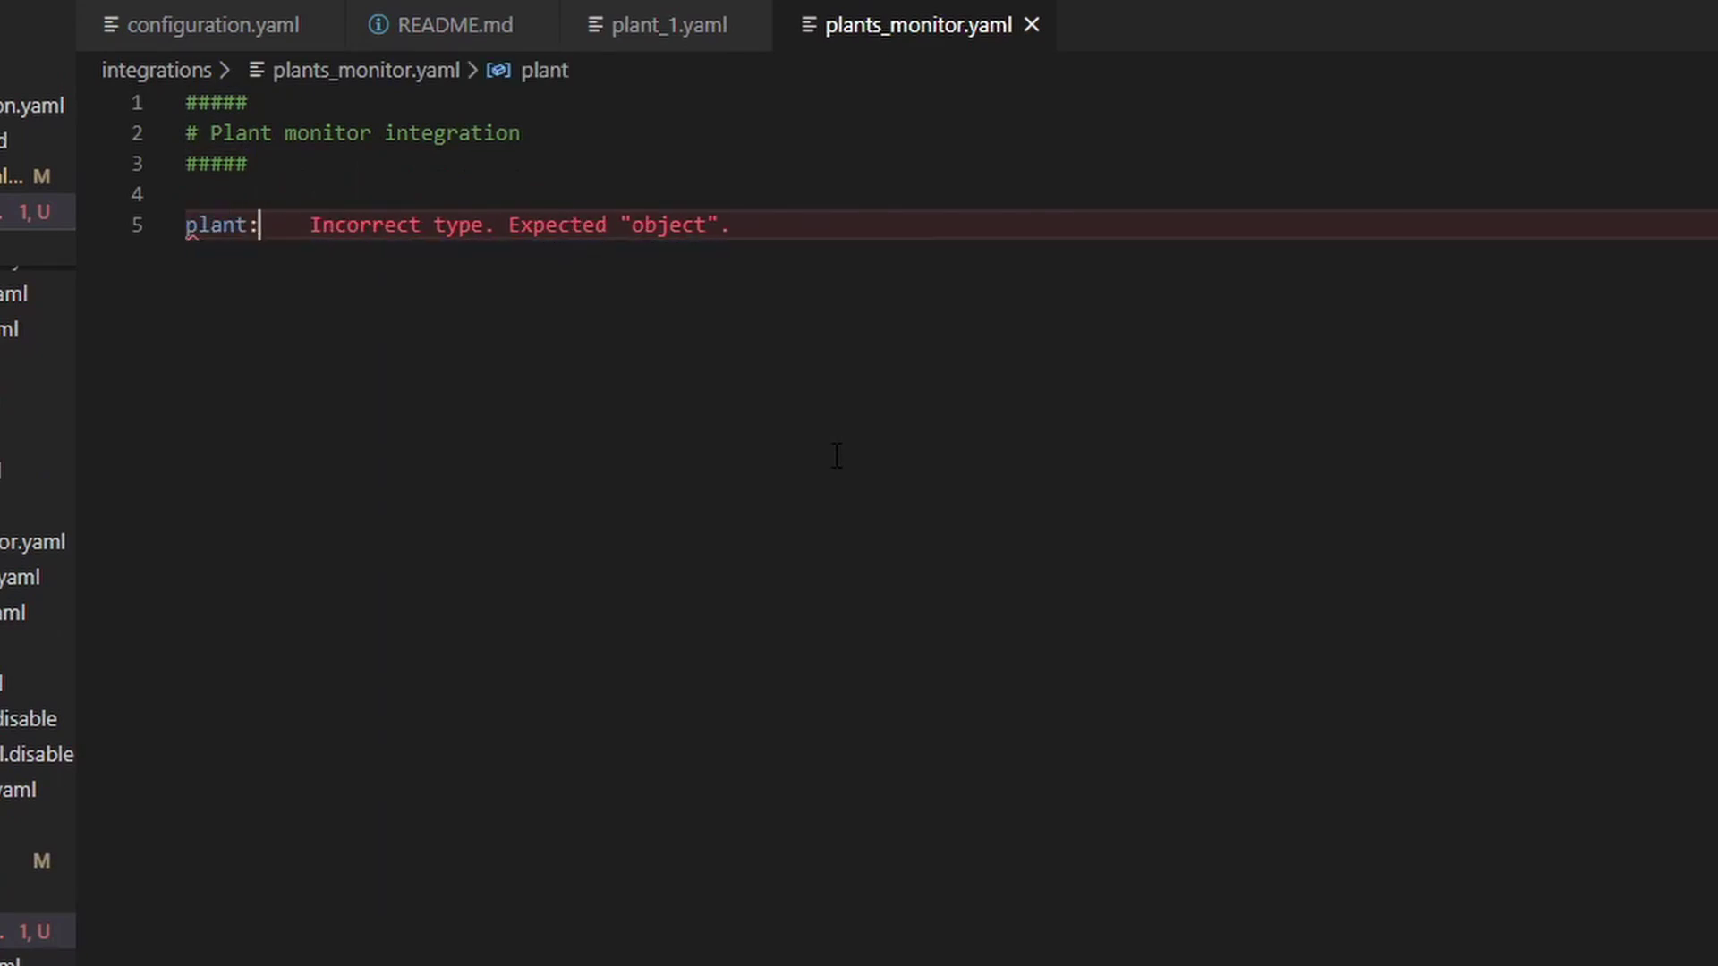
{"action": "key", "text": "Return"}
{"action": "key", "text": "ctrl+space"}
{"action": "key", "text": "Escape"}
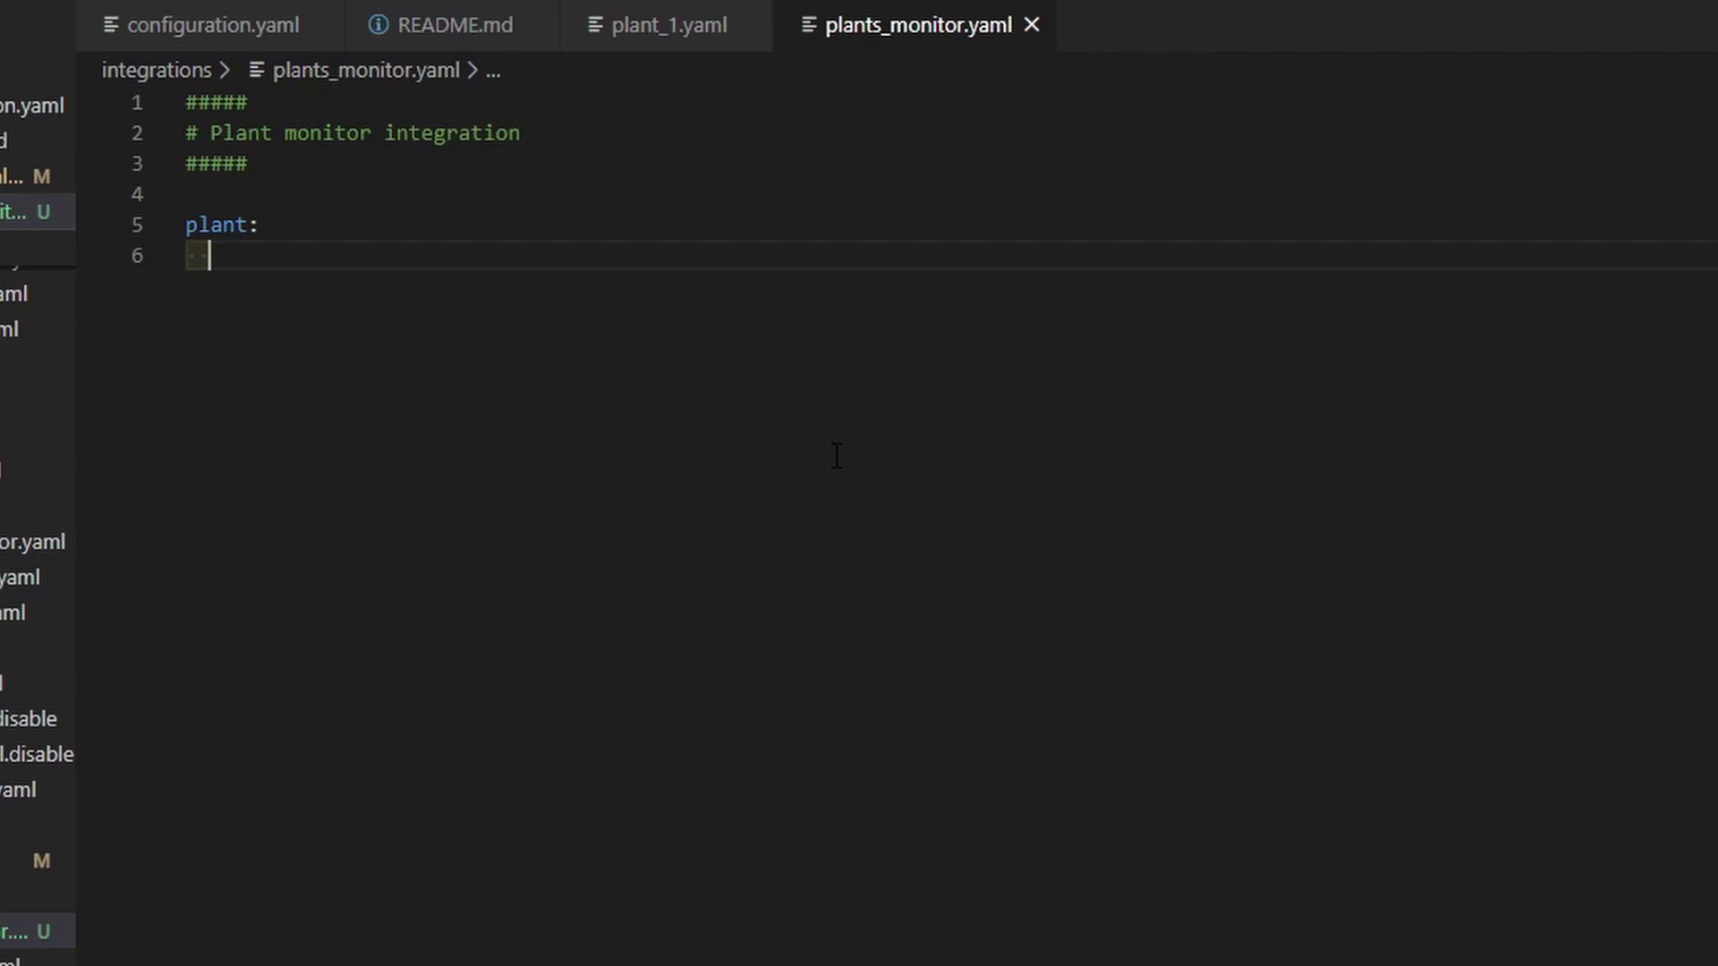
{"action": "type", "text": "dai"}
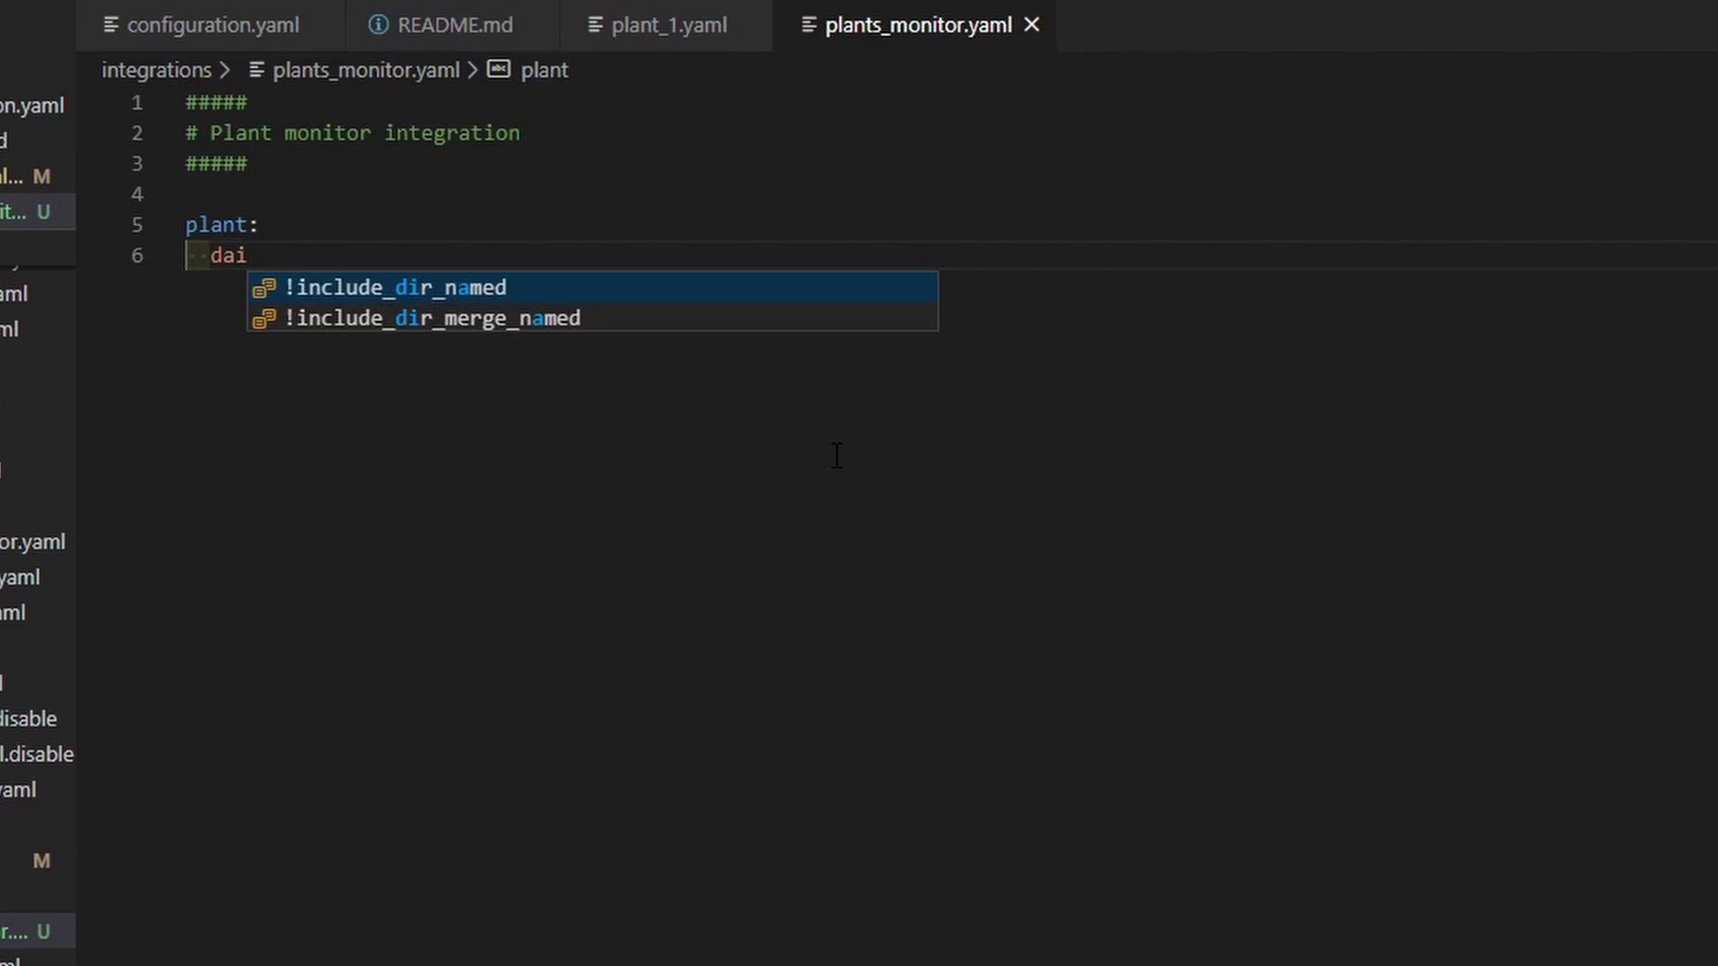
{"action": "type", "text": "sy:"}
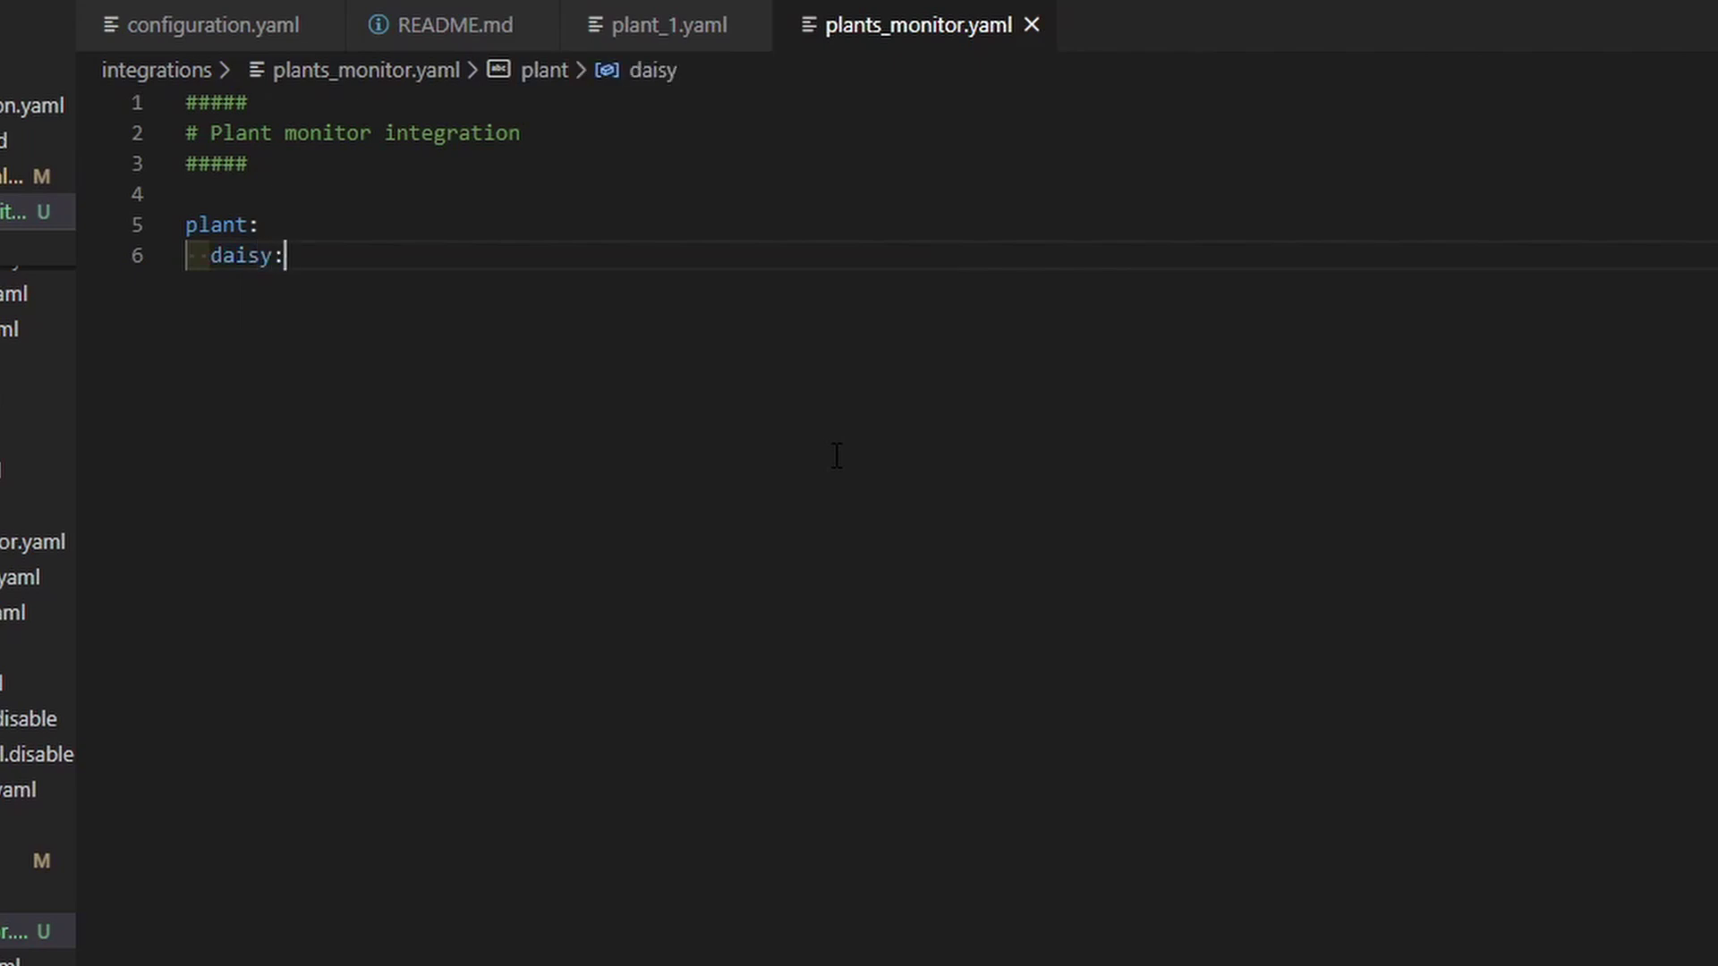
{"action": "key", "text": "Return"}
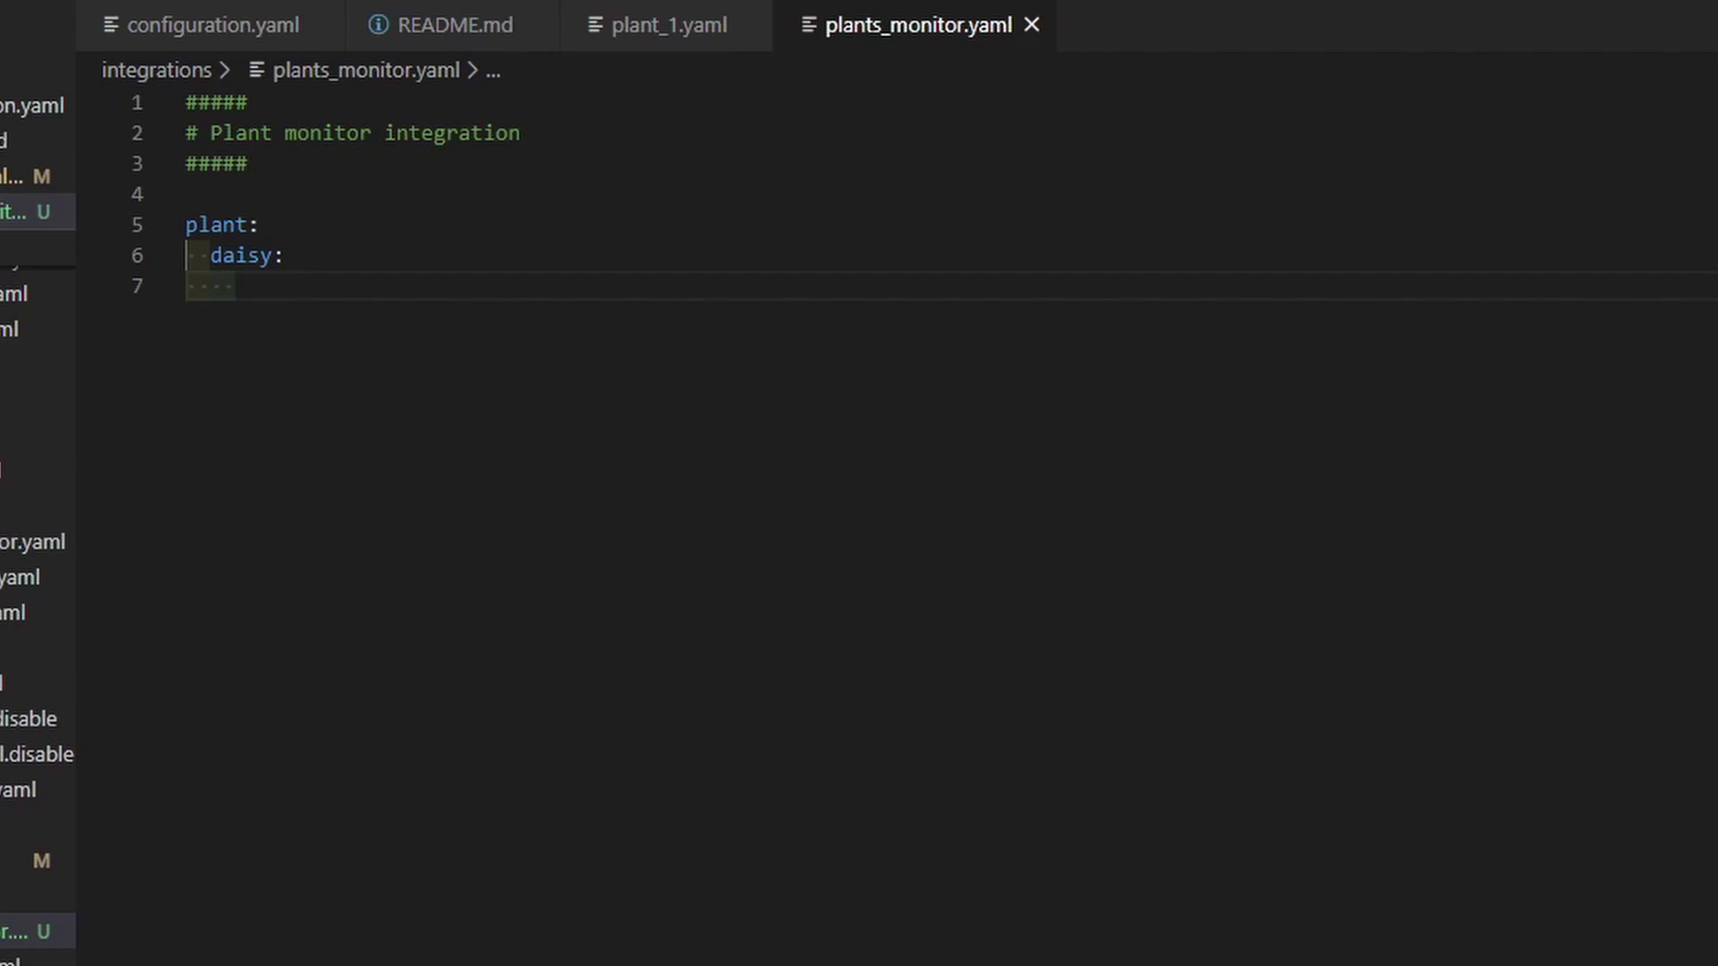
{"action": "type", "text": "sen"}
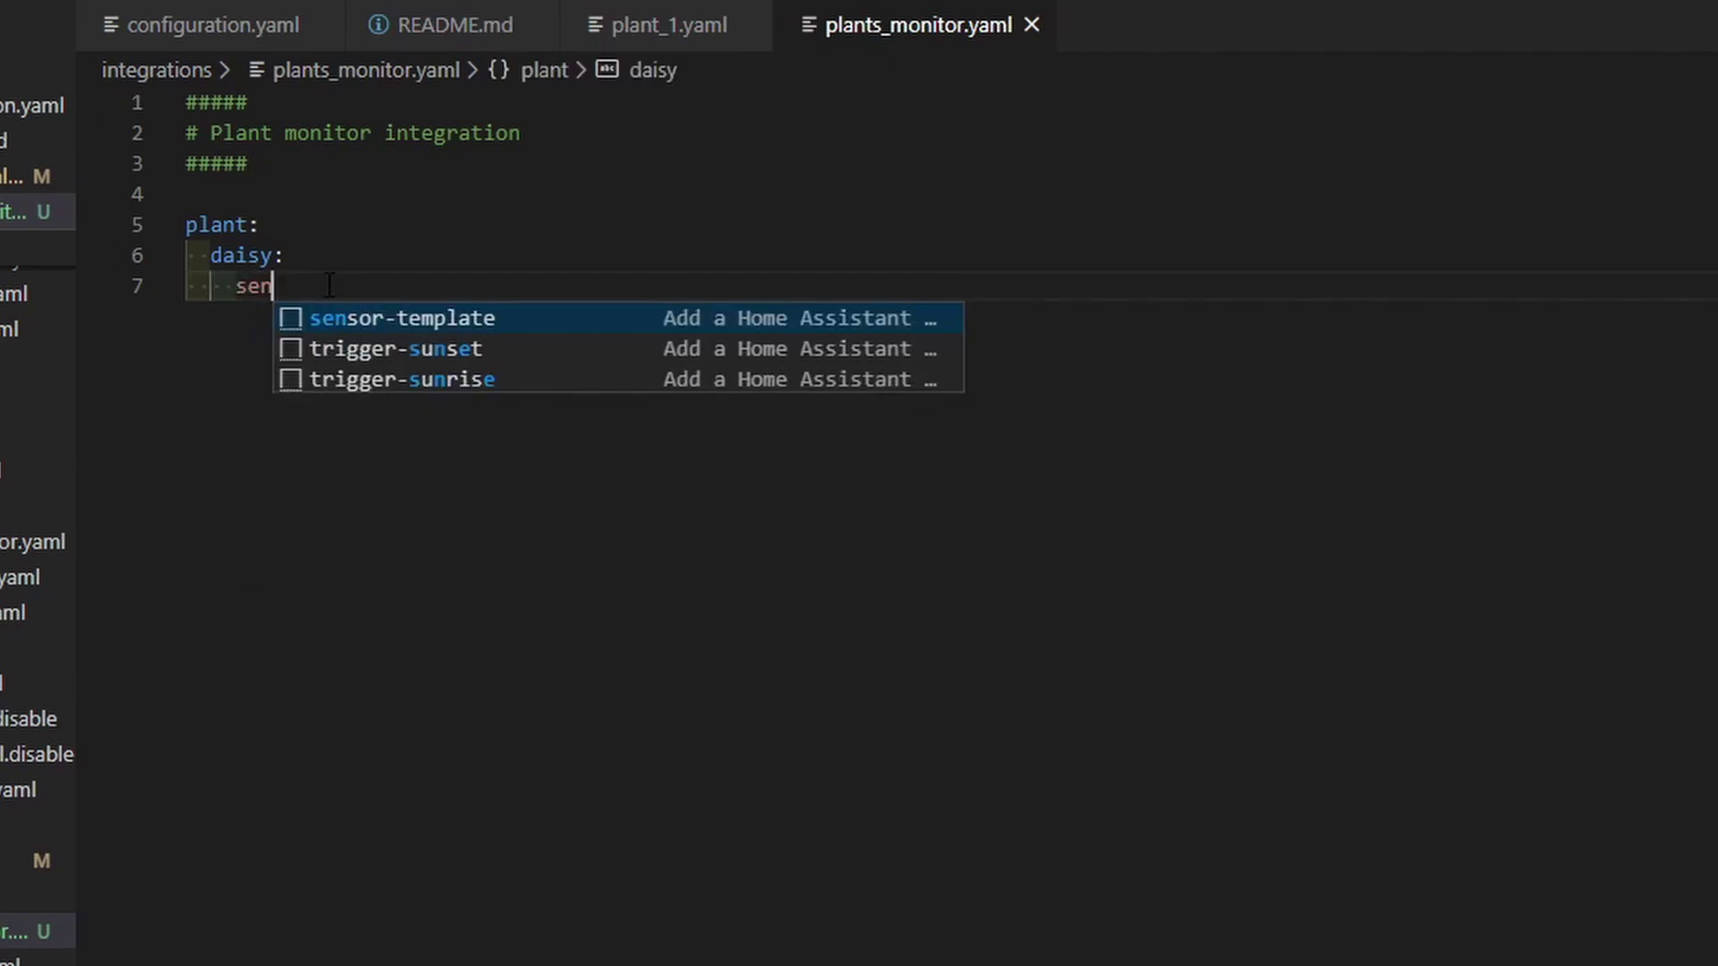
{"action": "type", "text": "sors:"}
{"action": "key", "text": "Return"}
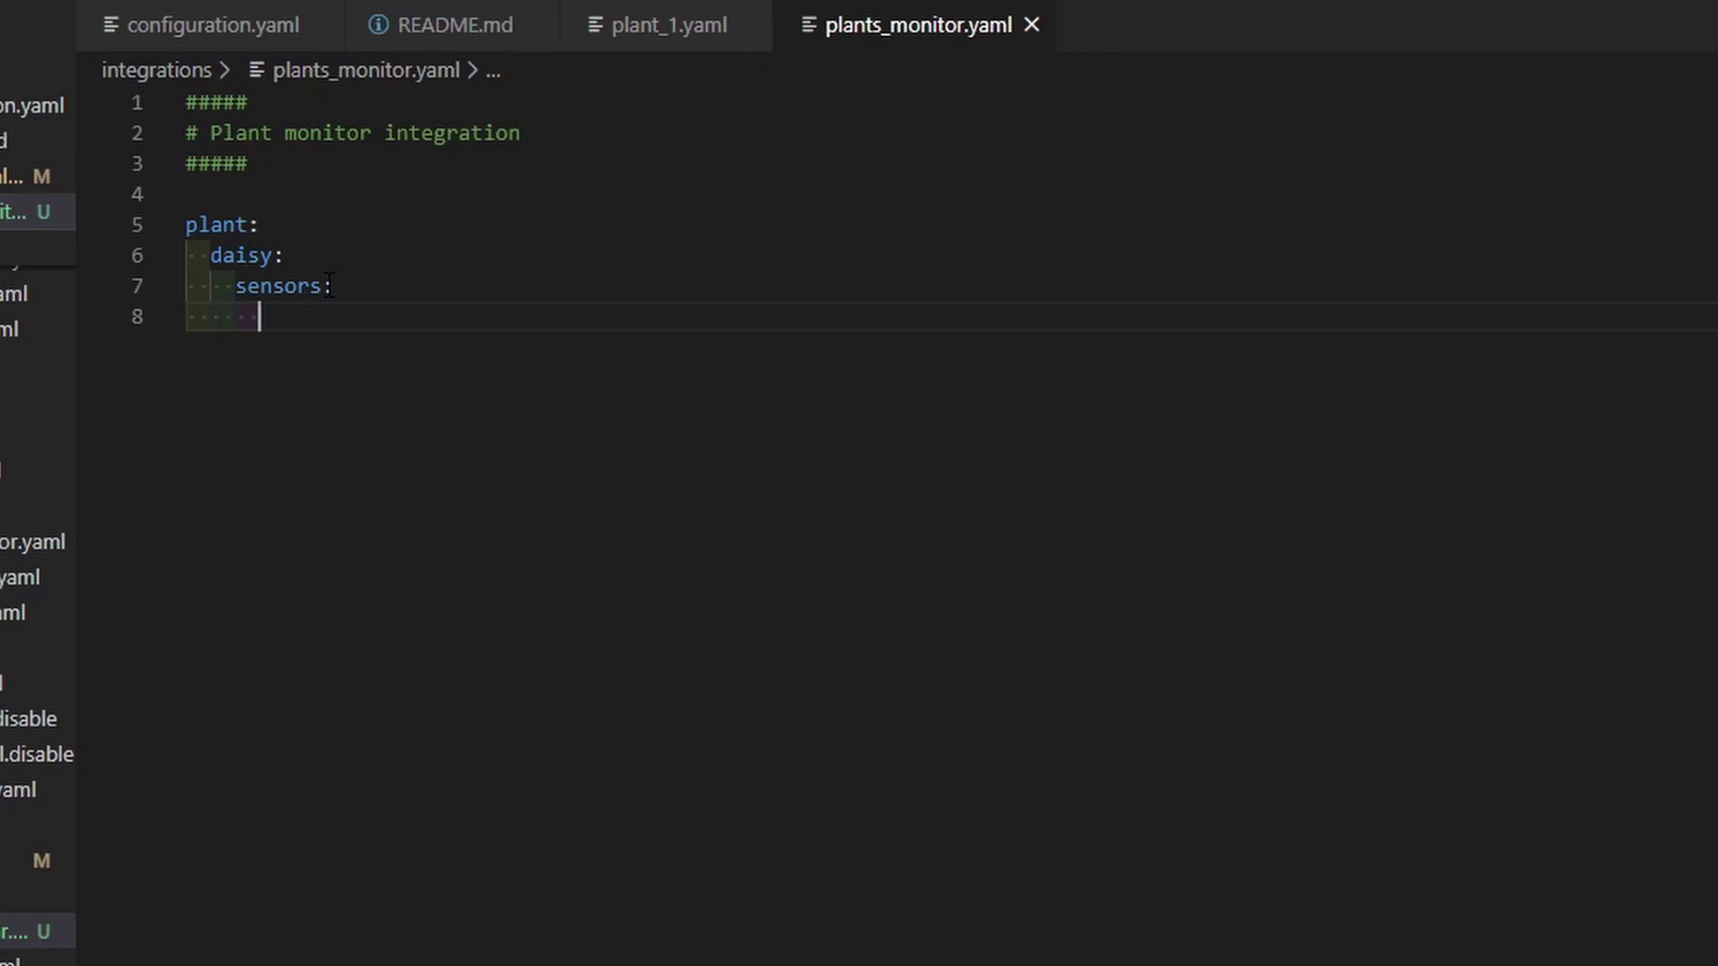
{"action": "type", "text": "moisture:"}
{"action": "key", "text": "Escape"}
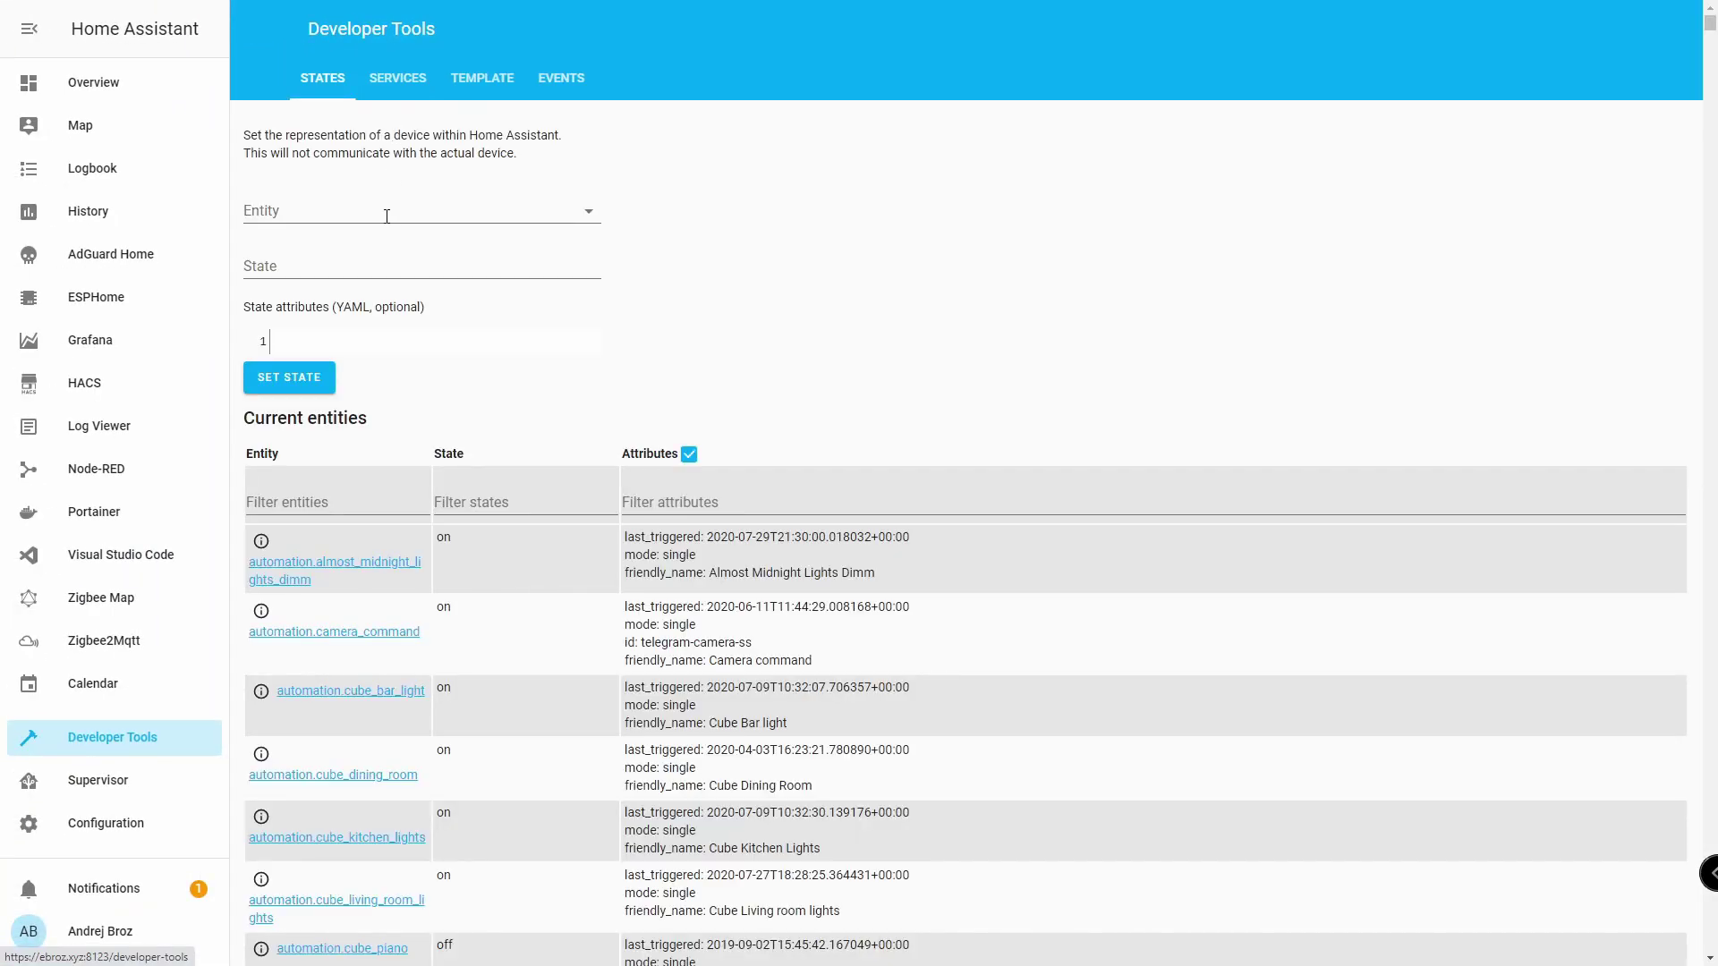
Step: Look up Plant_Soil_1 in Developer Tools States and select its ID sensor.plant_soil_1
{"action": "left_click", "coordinate": [386, 216]}
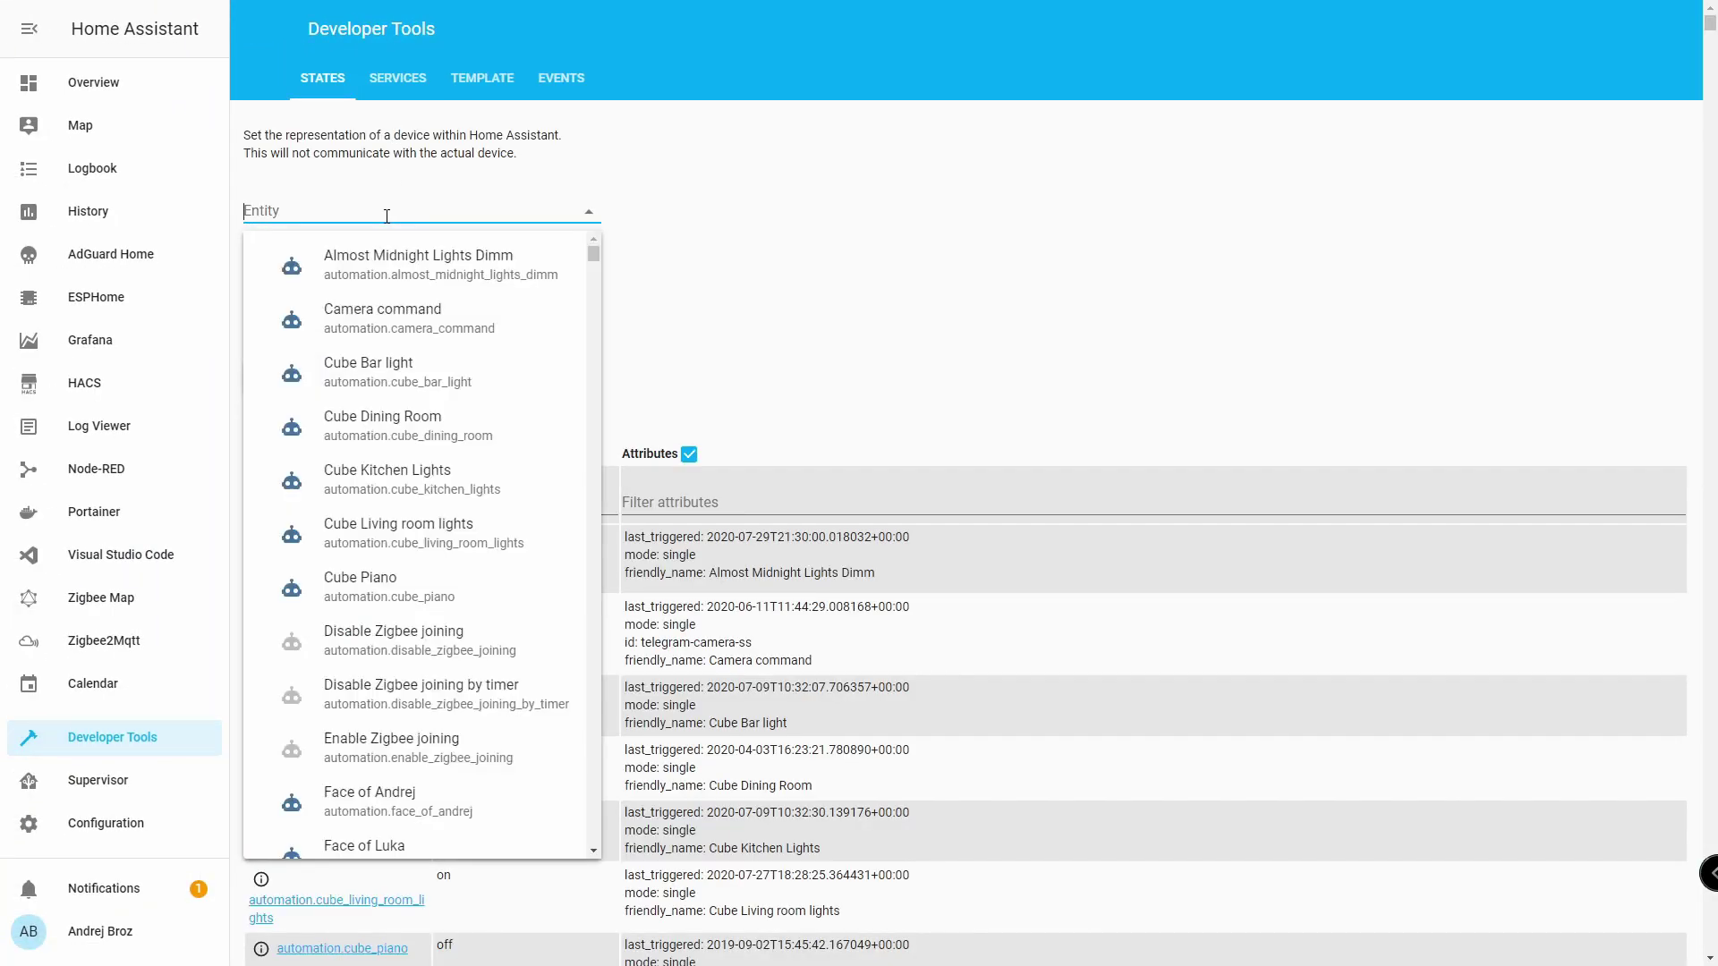
{"action": "type", "text": "senso"}
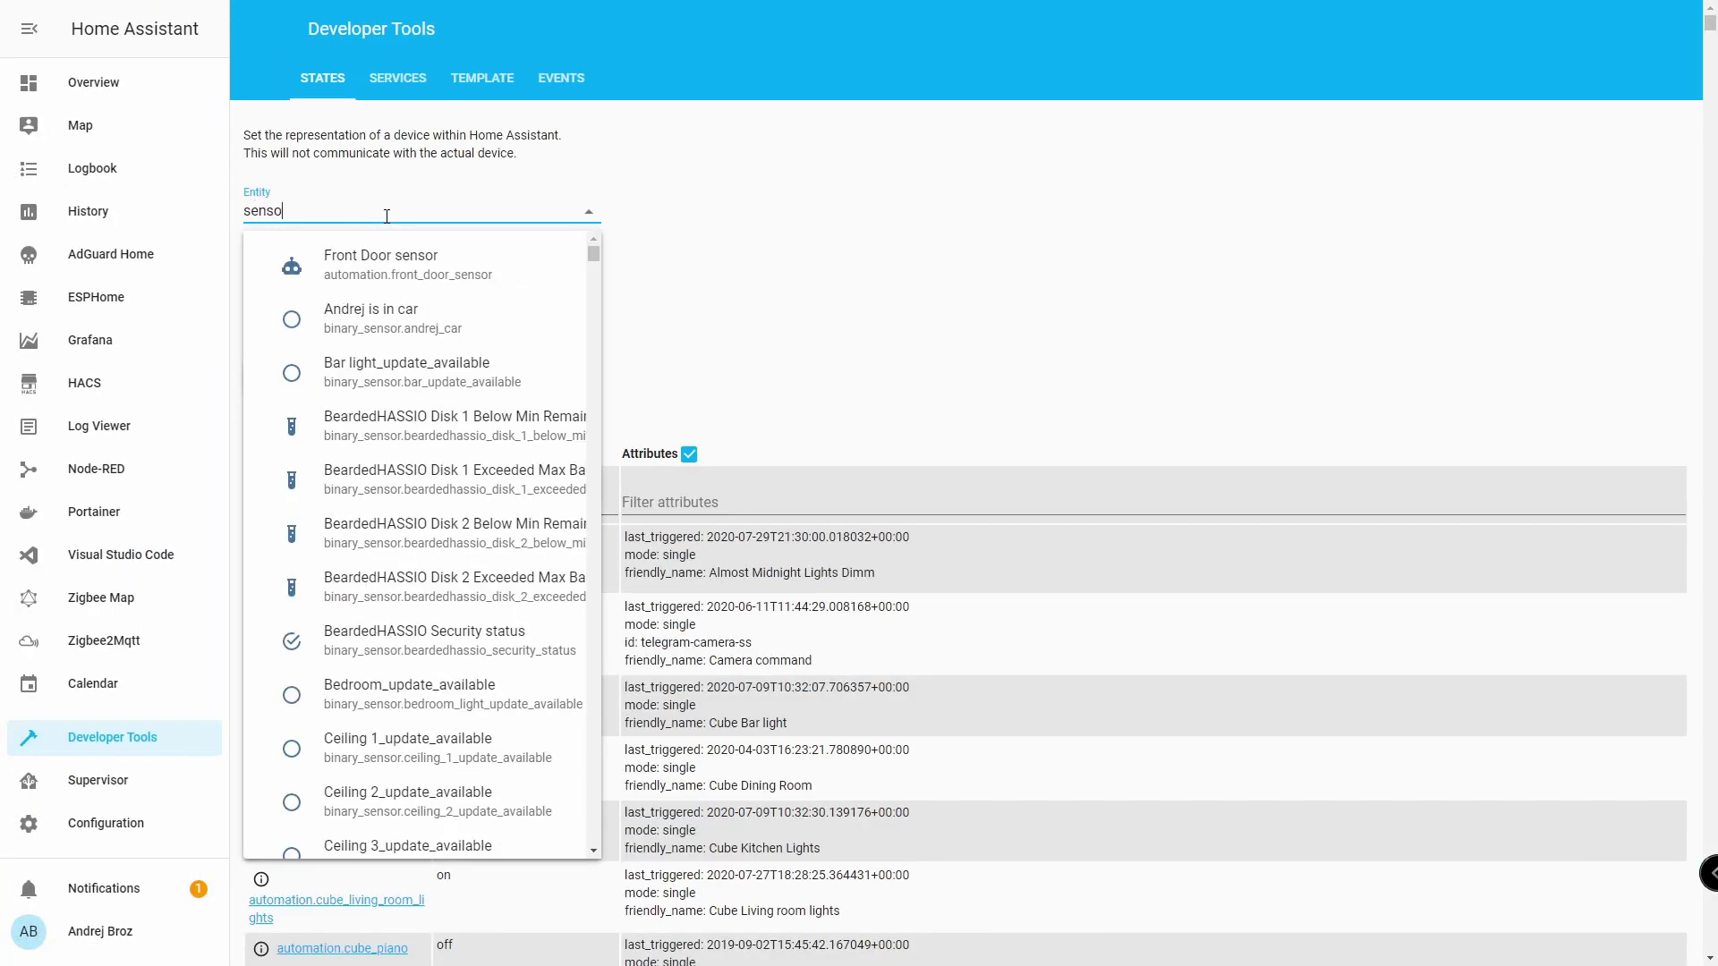
{"action": "type", "text": "r.pl"}
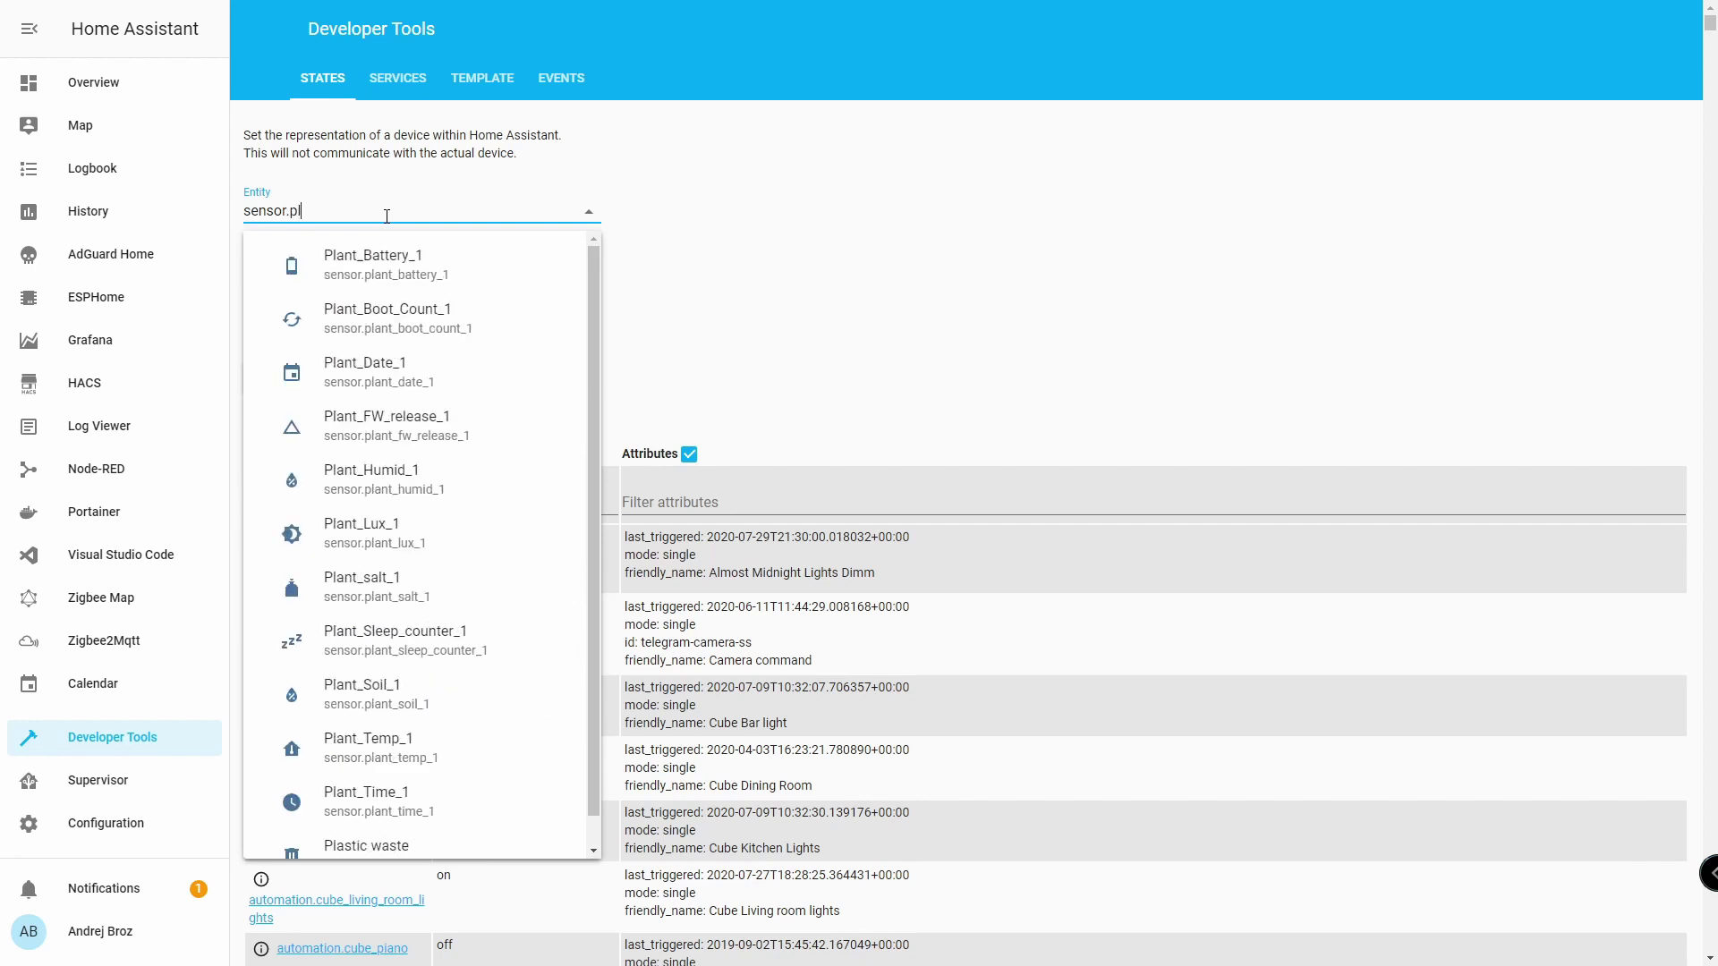
{"action": "left_click", "coordinate": [434, 696]}
{"action": "left_click_drag", "start_coordinate": [413, 201], "coordinate": [253, 208]}
{"action": "key", "text": "ctrl+c"}
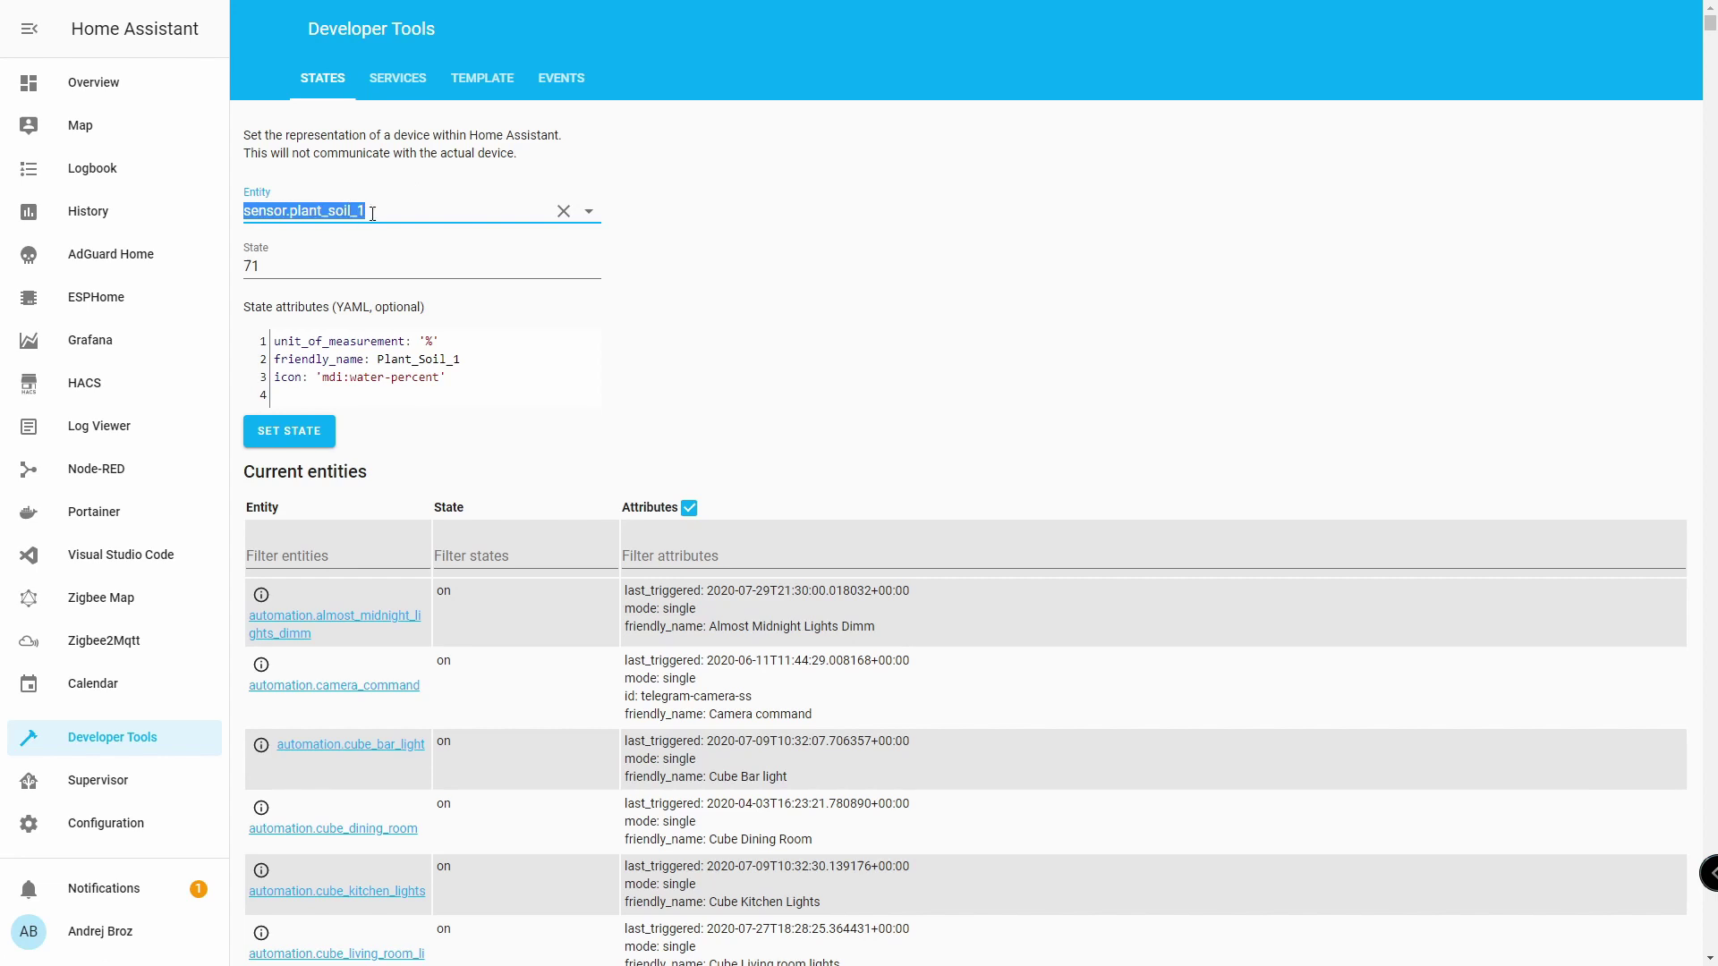
Step: Paste sensor.plant_soil_1 after moisture:, then add battery:, temperature:, conductivity: and brightness: keys below
{"action": "left_click", "coordinate": [180, 552]}
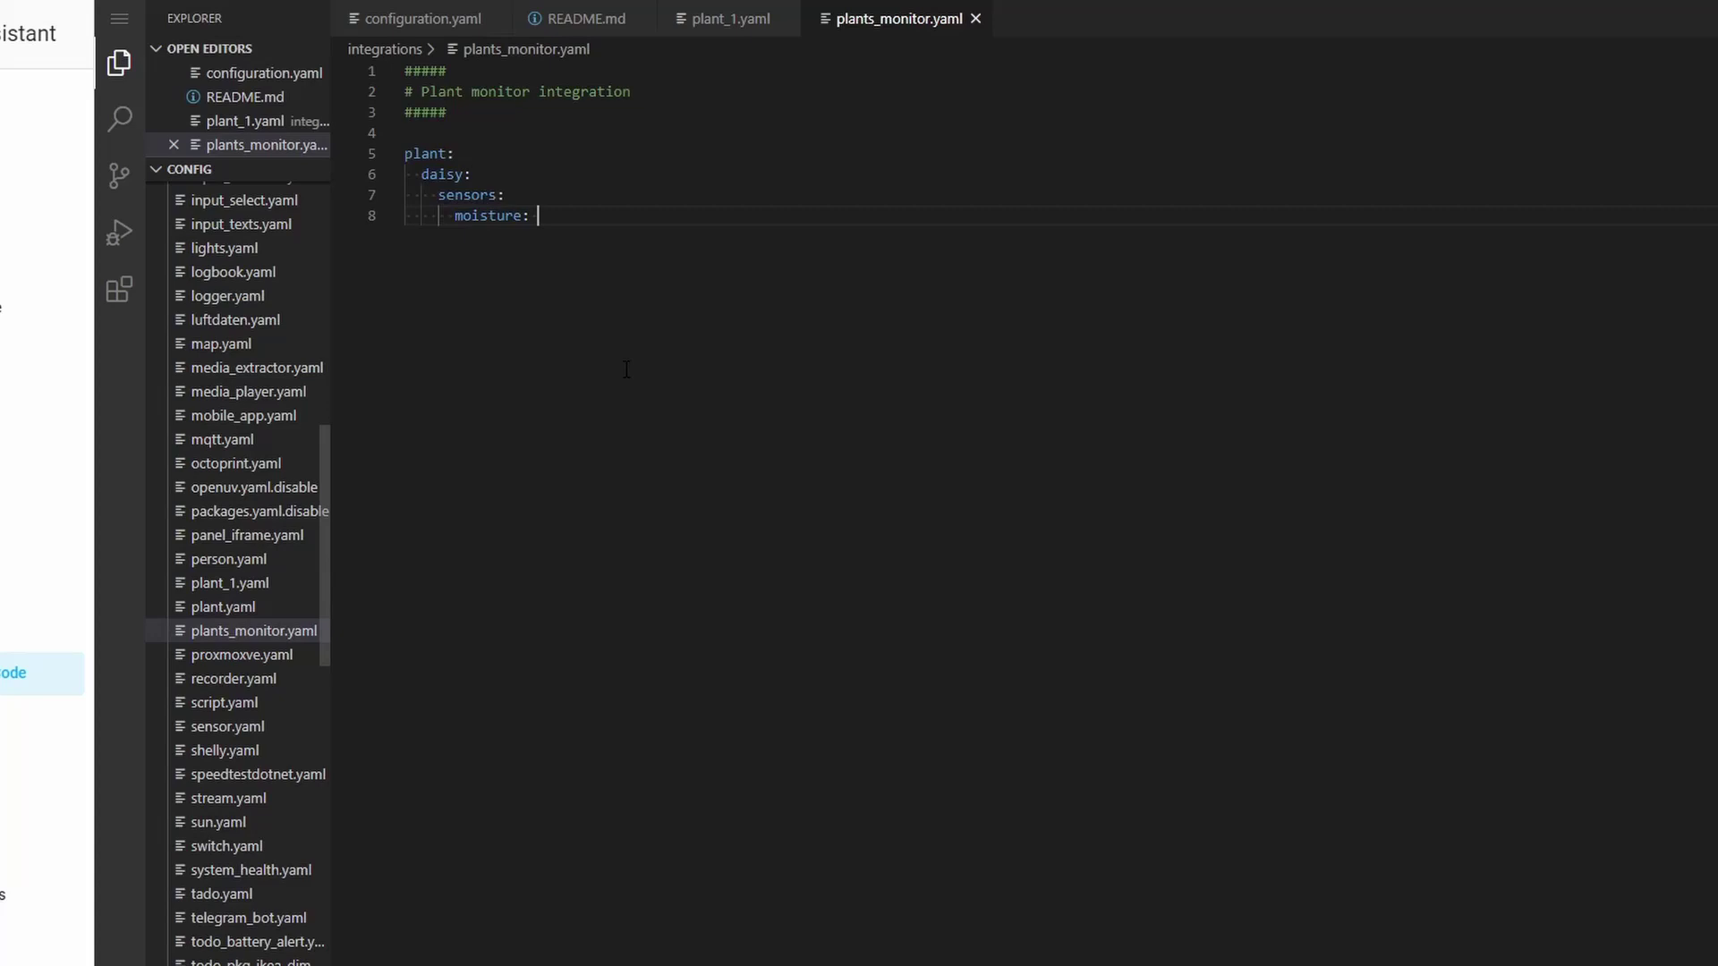
{"action": "key", "text": "ctrl+v"}
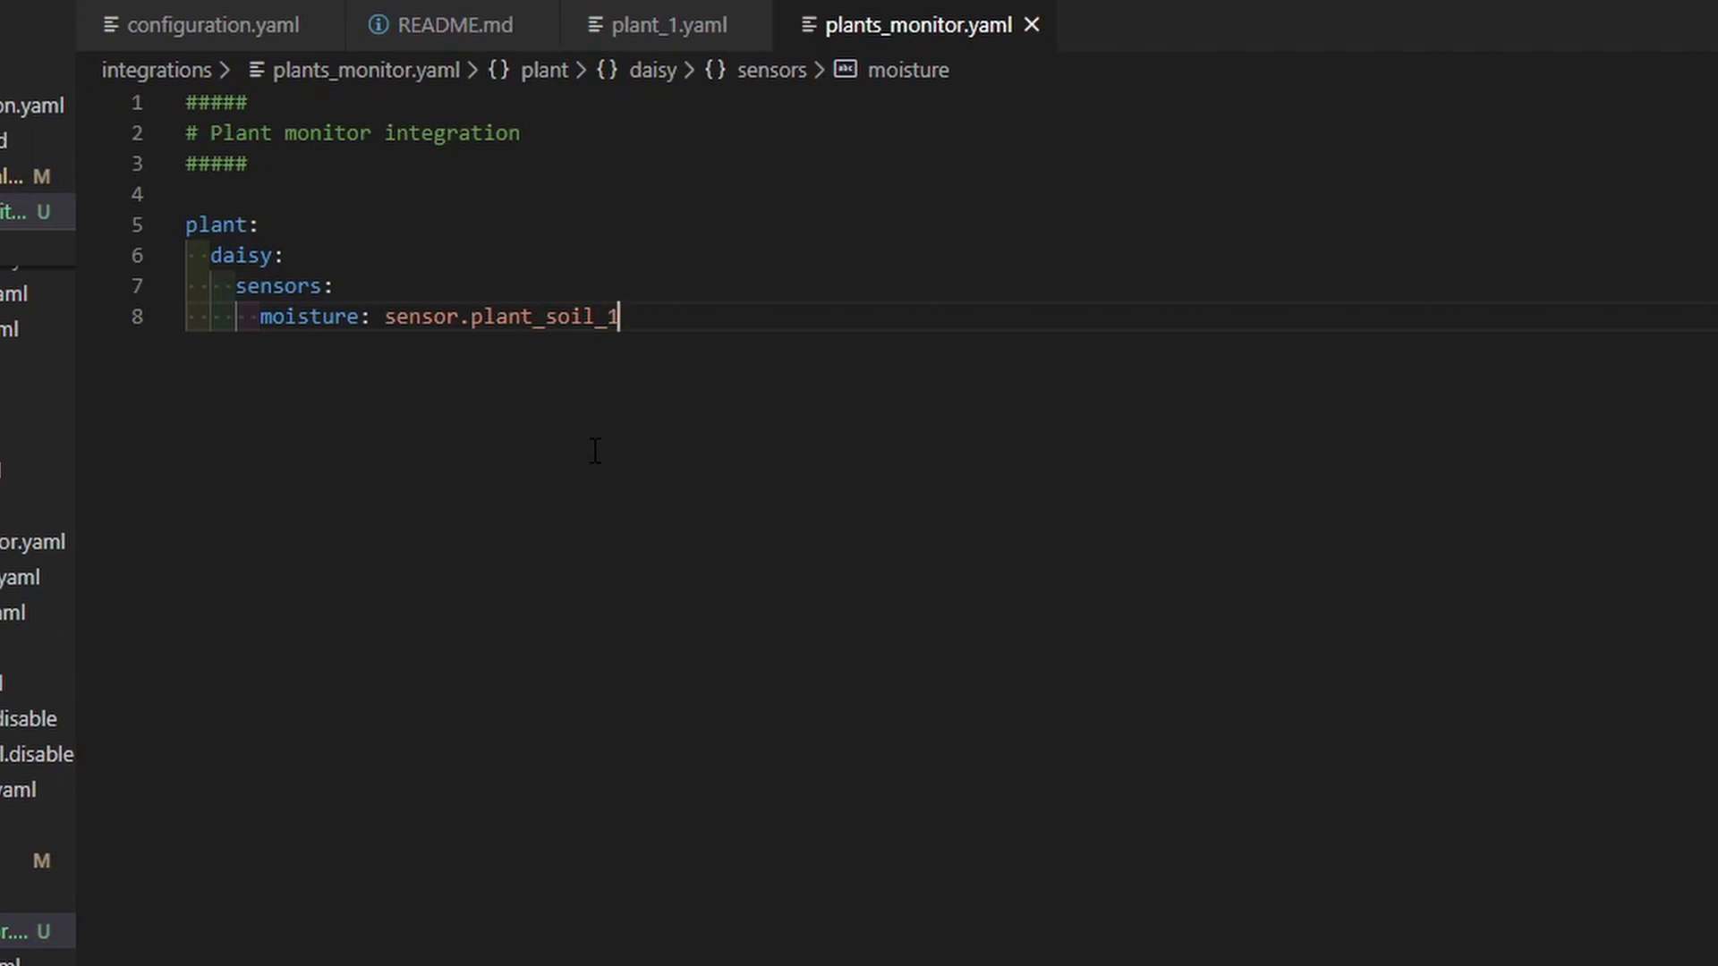
{"action": "key", "text": "Return"}
{"action": "type", "text": "batter"}
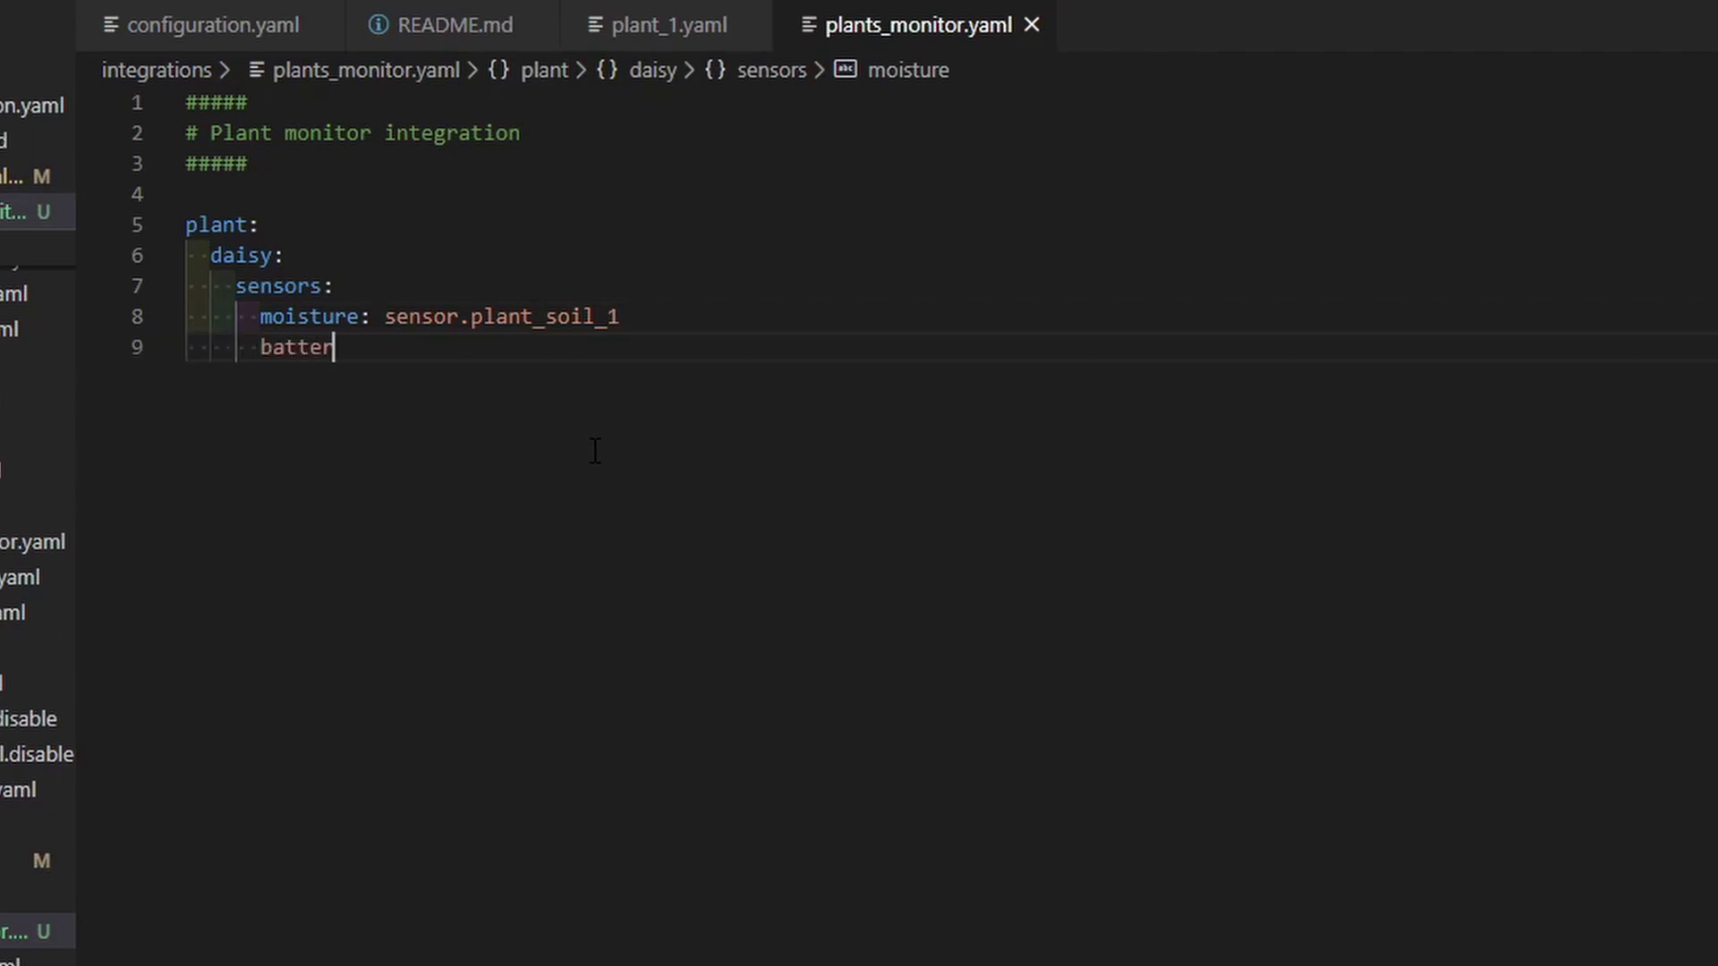
{"action": "type", "text": "y:"}
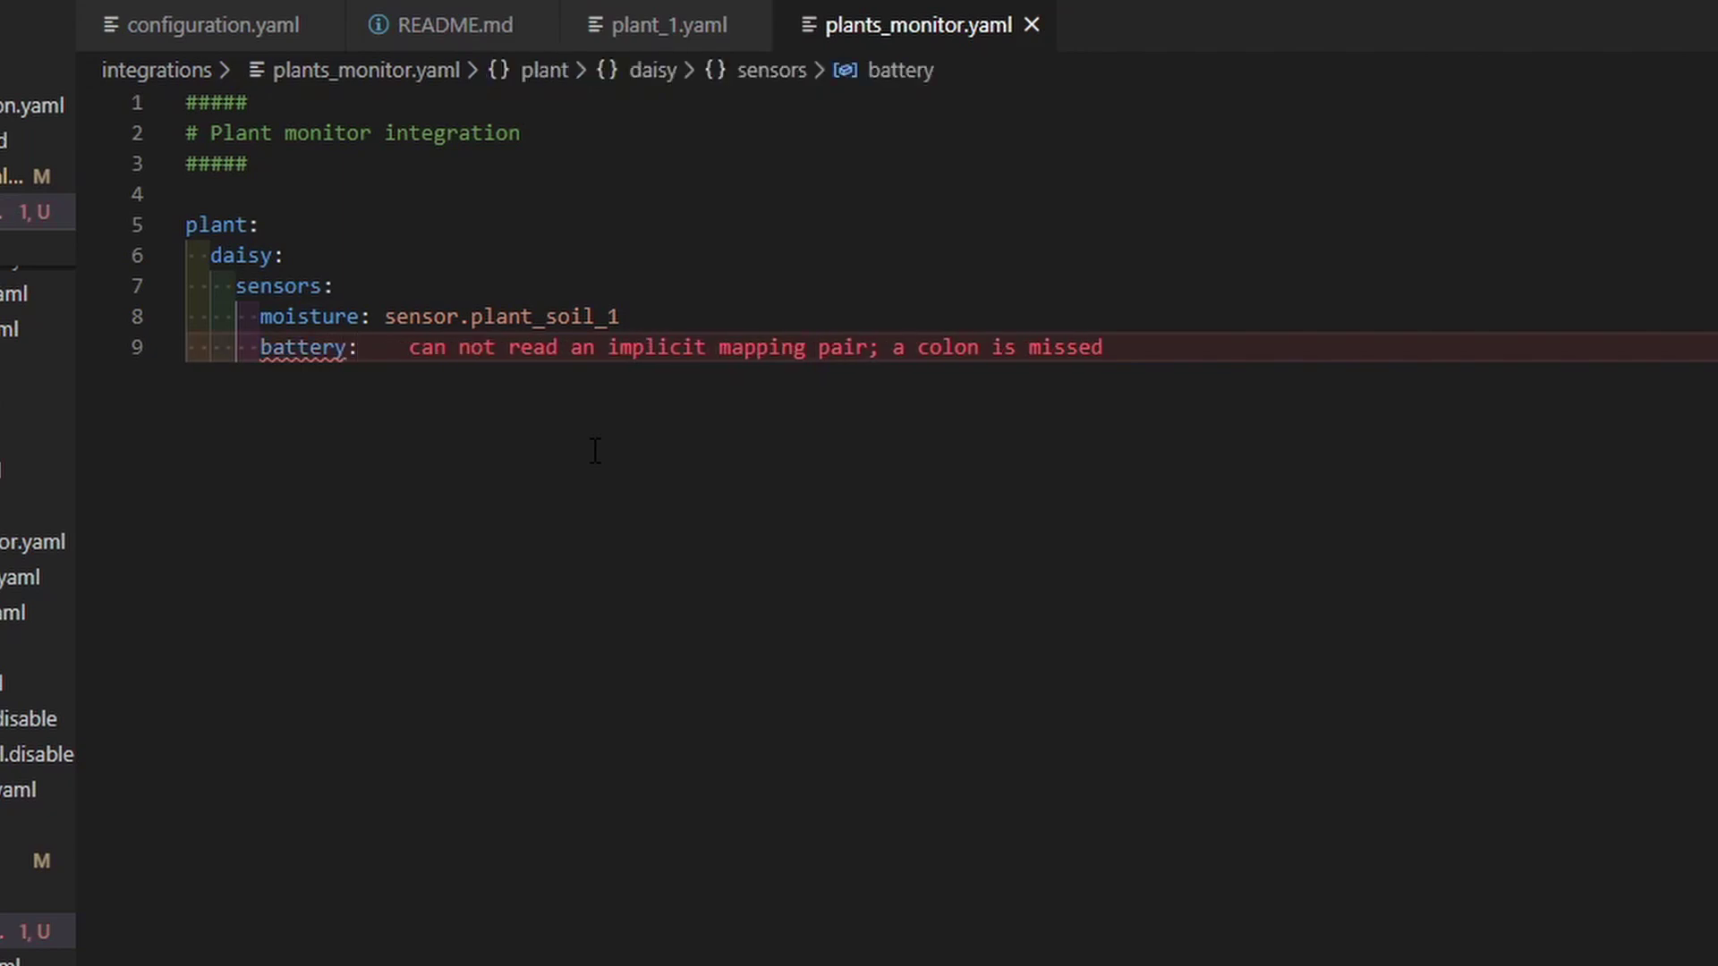
{"action": "key", "text": "Return"}
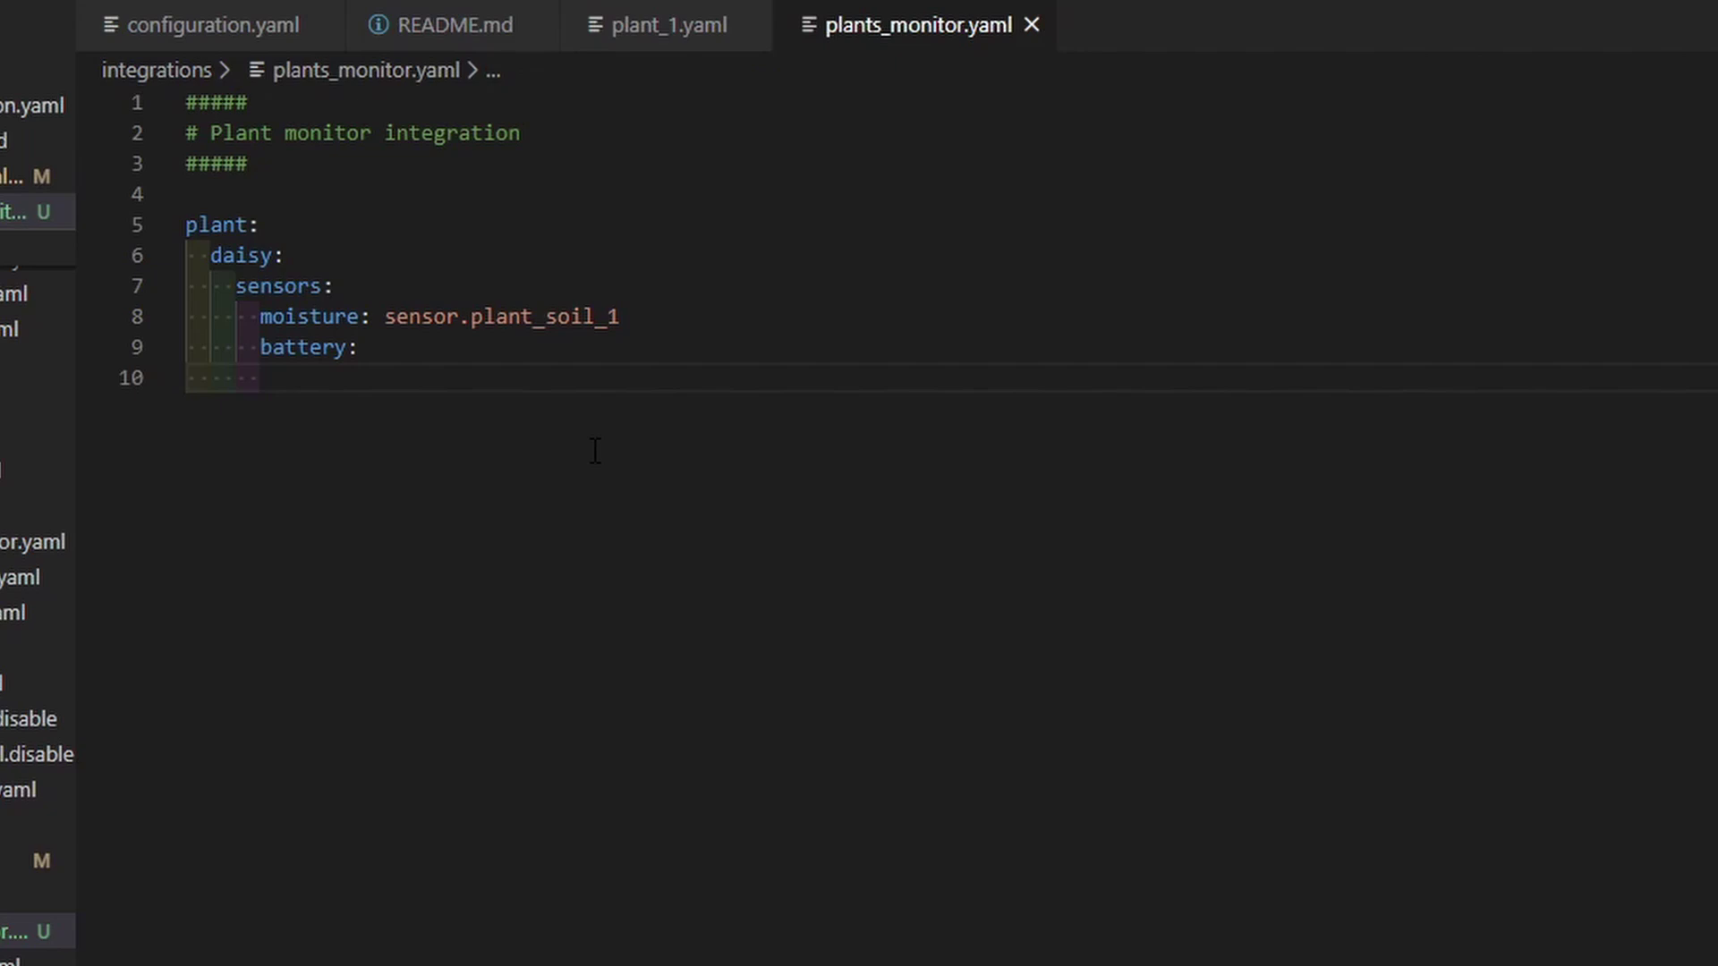
{"action": "type", "text": "temperature:"}
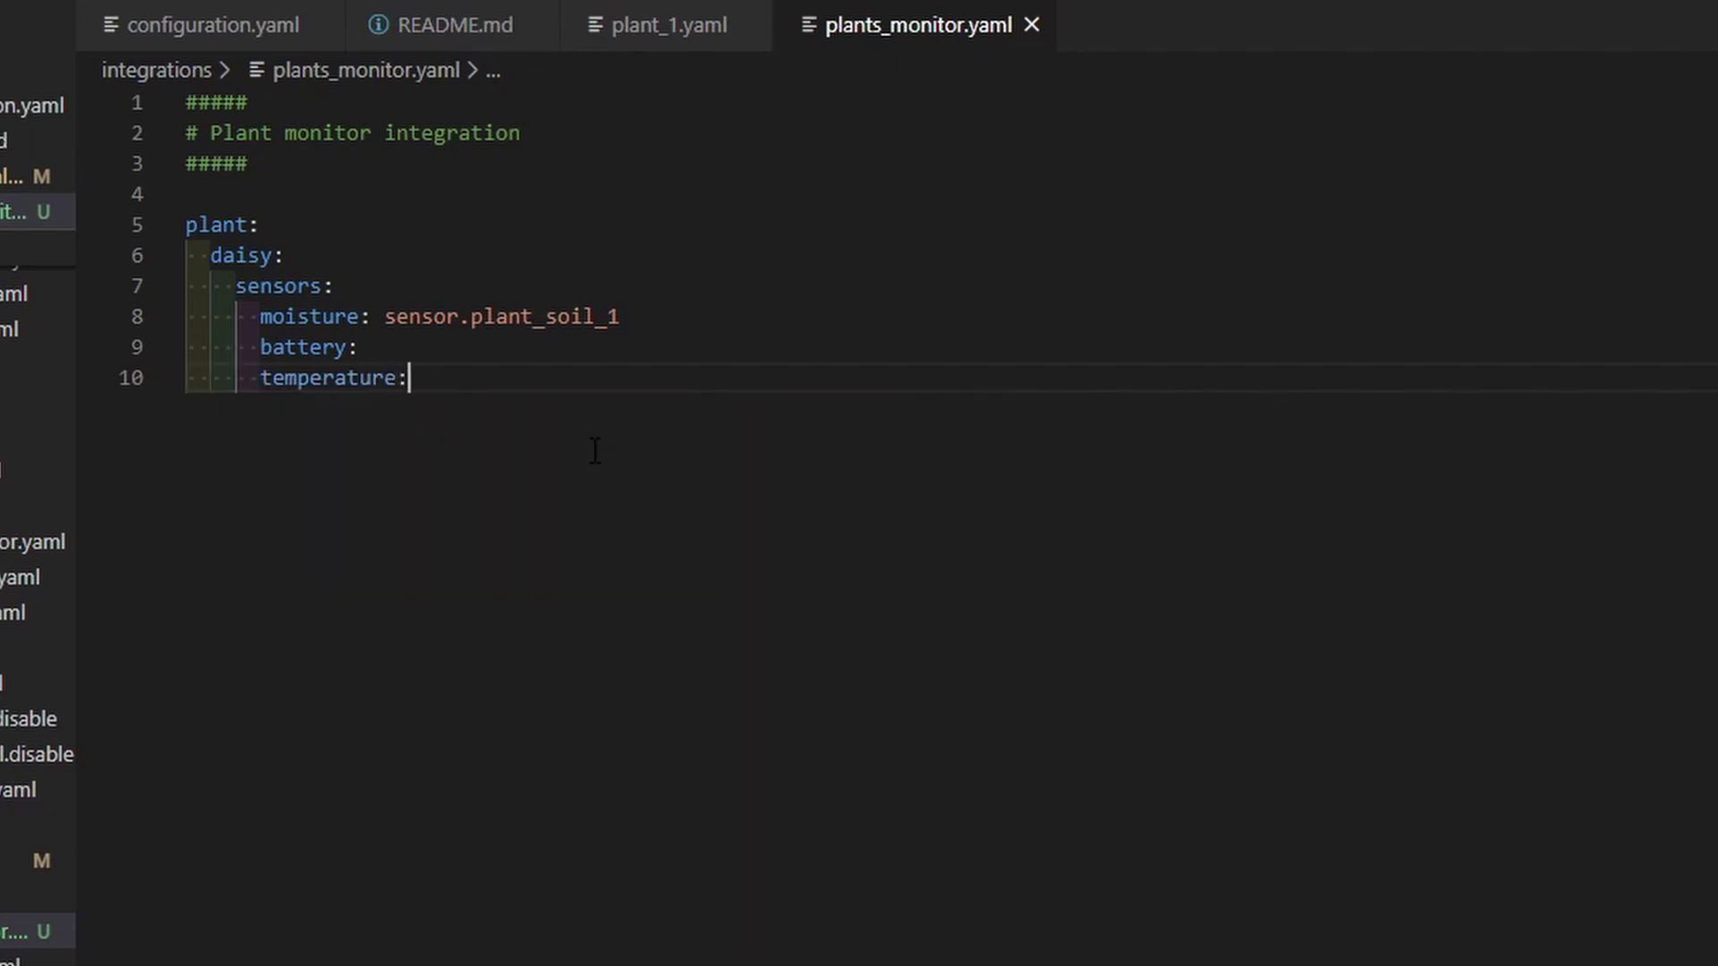
{"action": "key", "text": "Return"}
{"action": "key", "text": "BackSpace"}
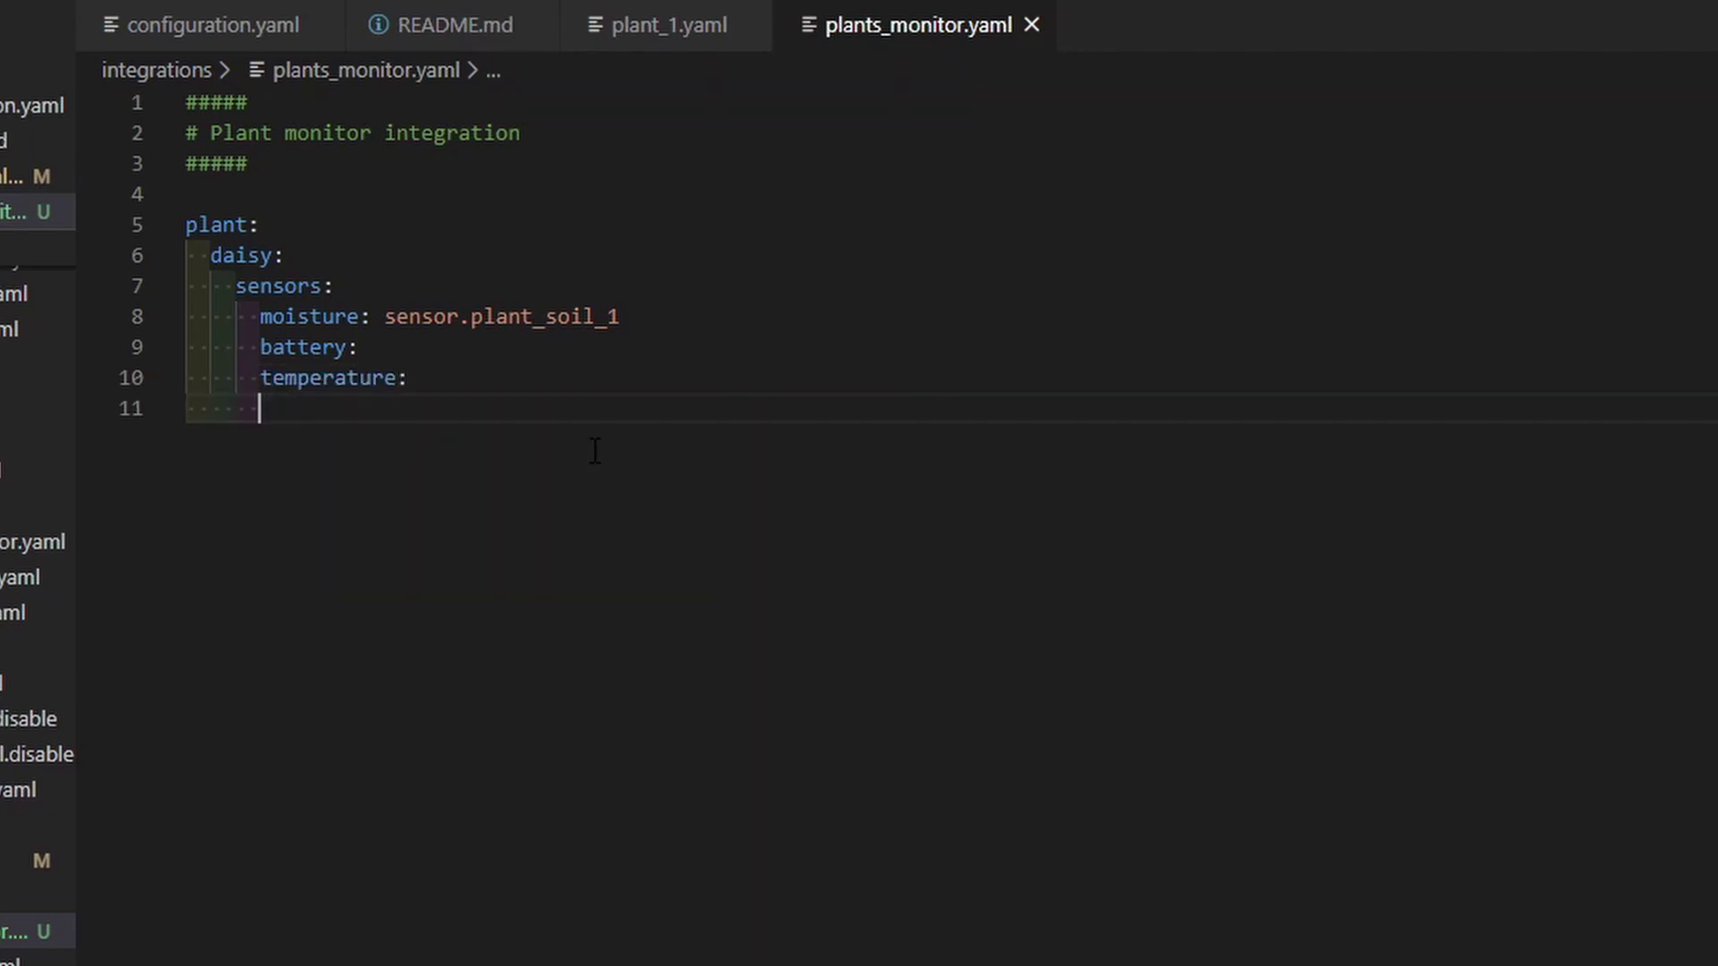
{"action": "type", "text": "con"}
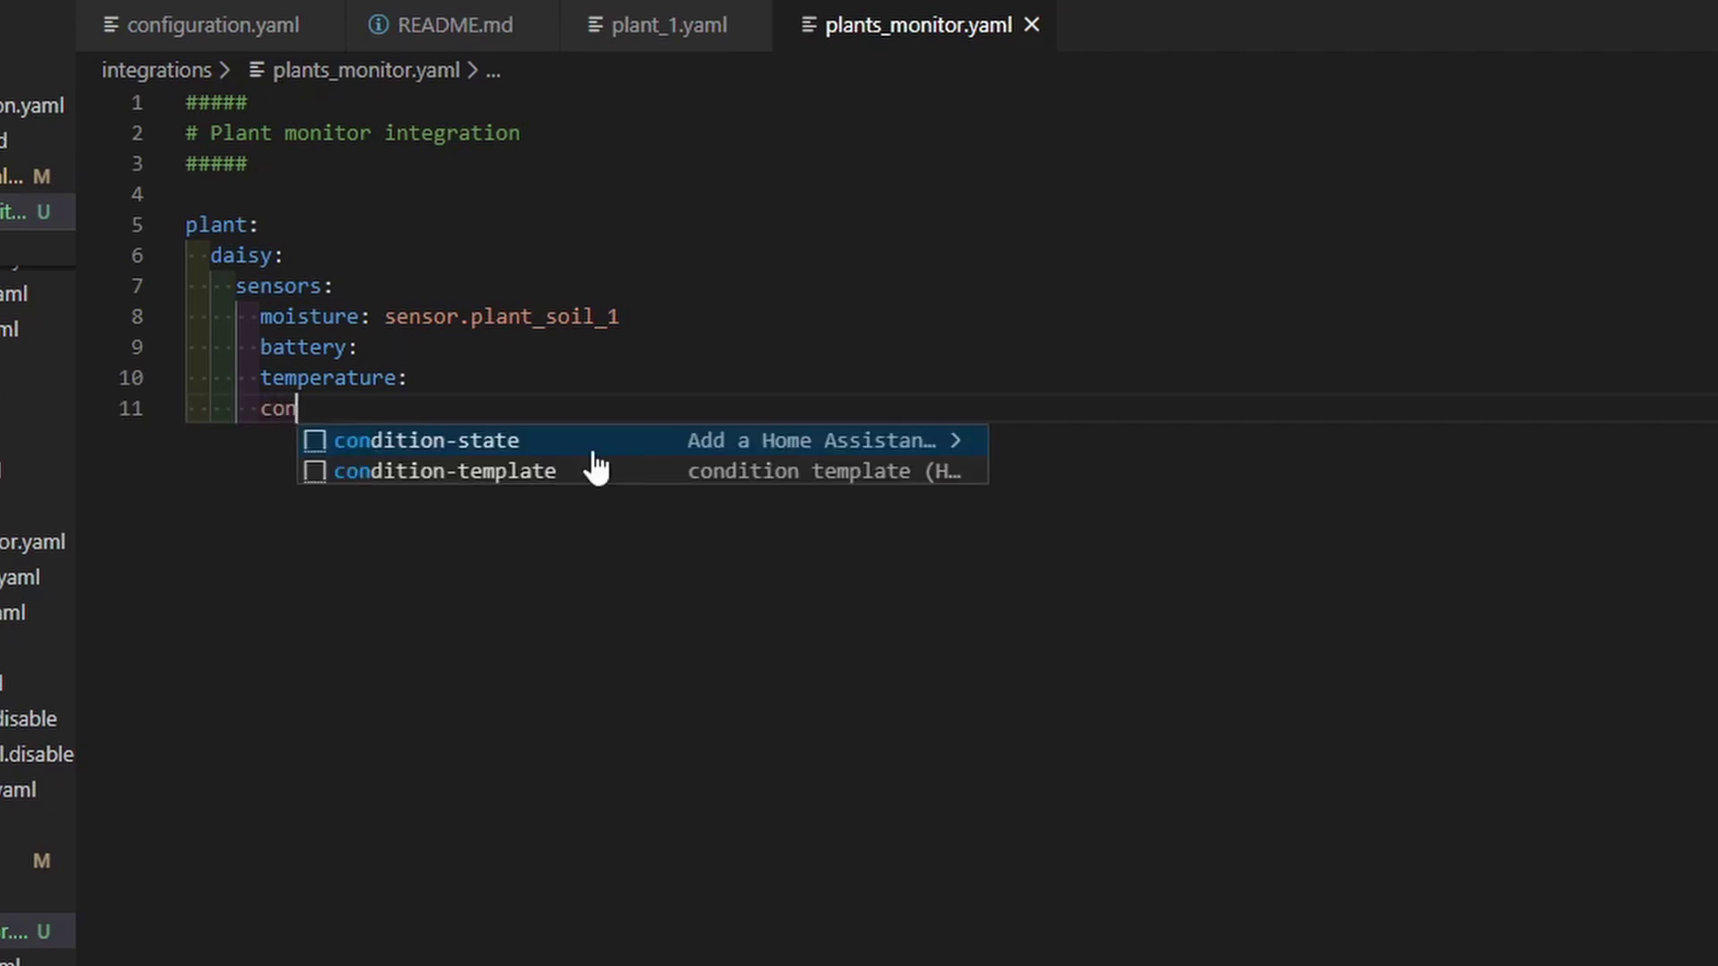
{"action": "type", "text": "ductivity:"}
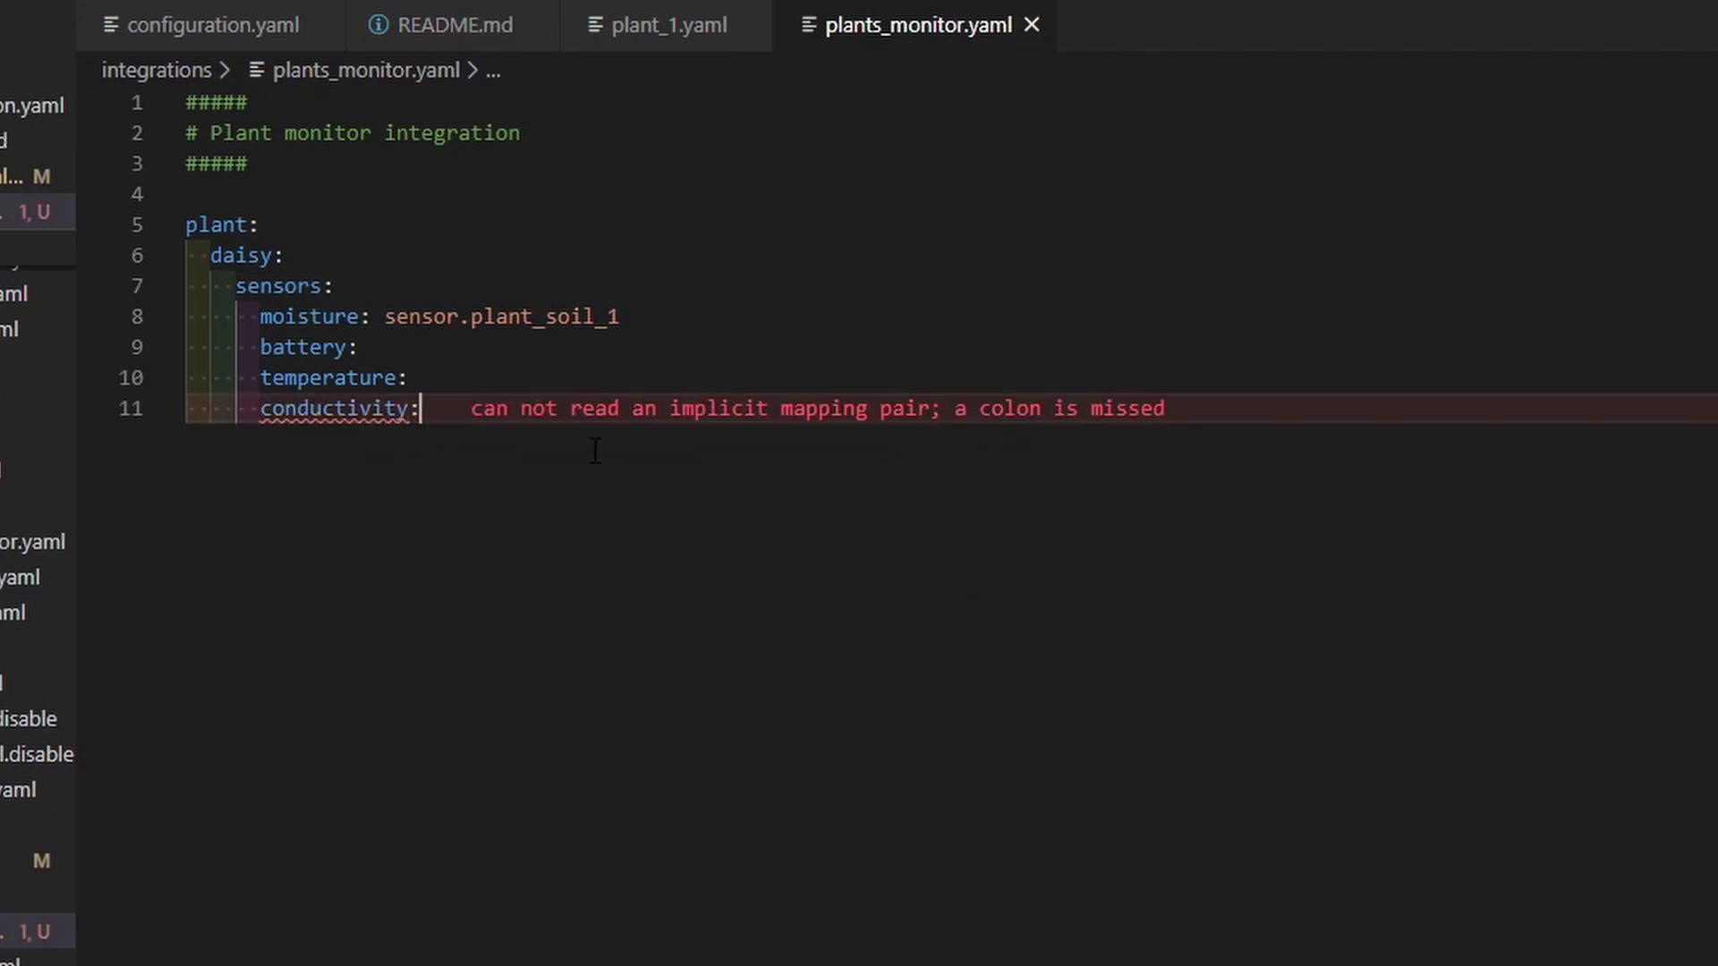
{"action": "key", "text": "Return"}
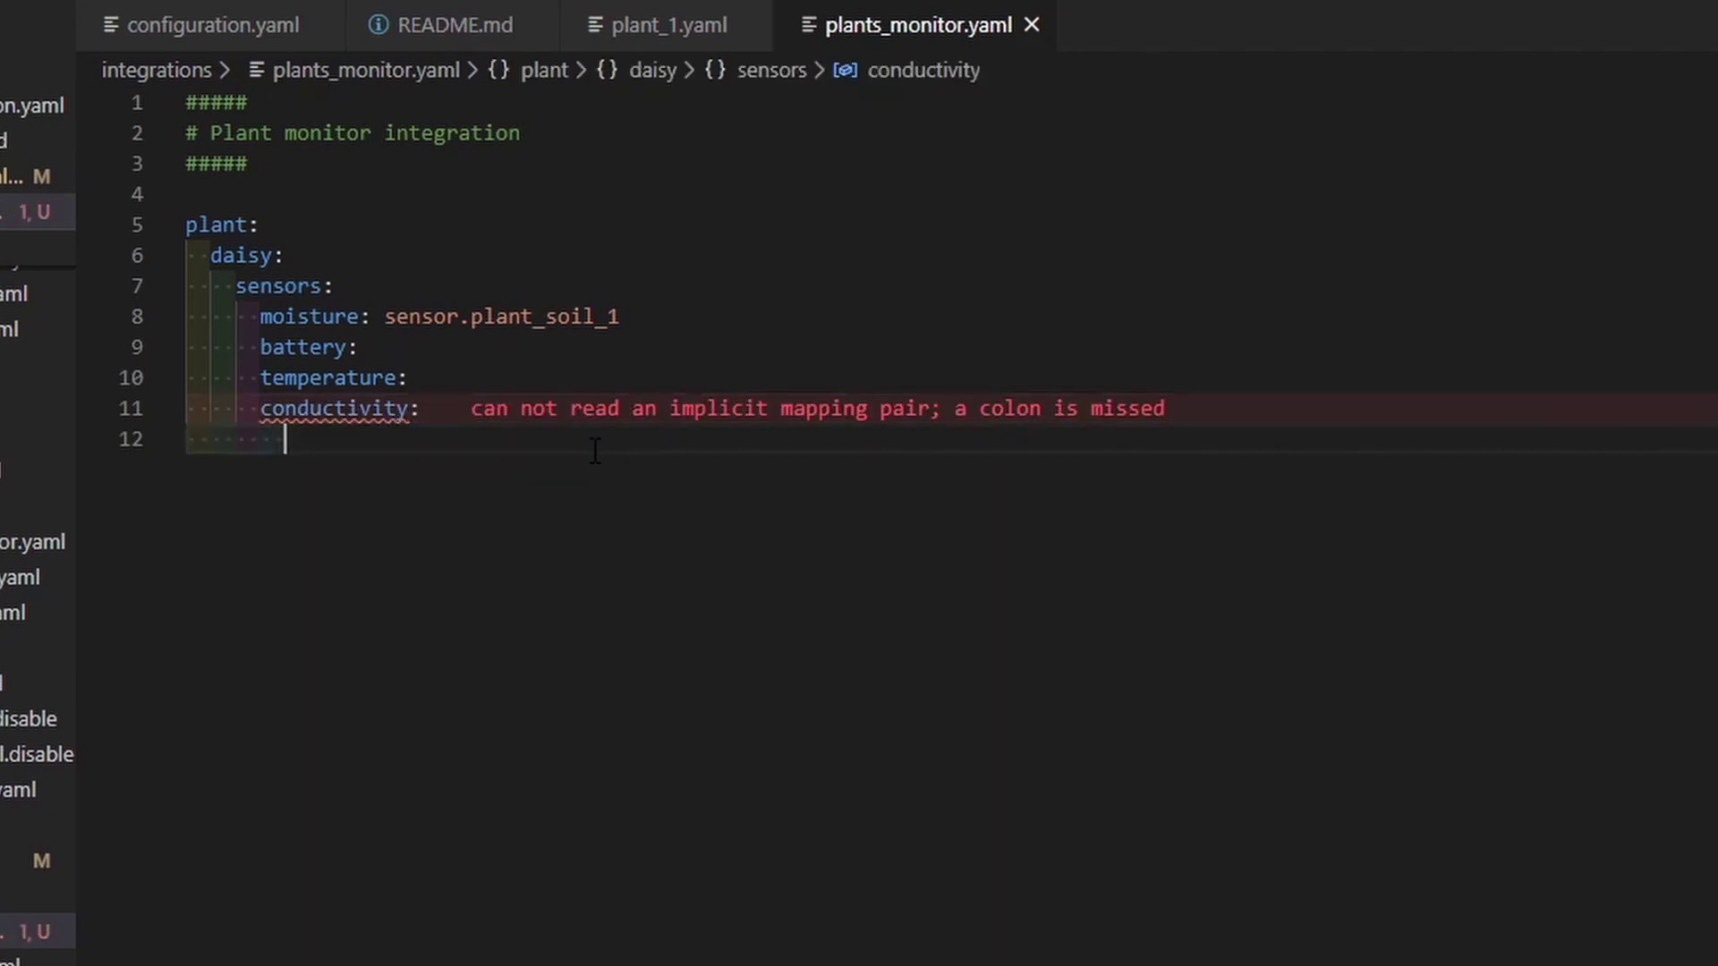
{"action": "type", "text": "brigh"}
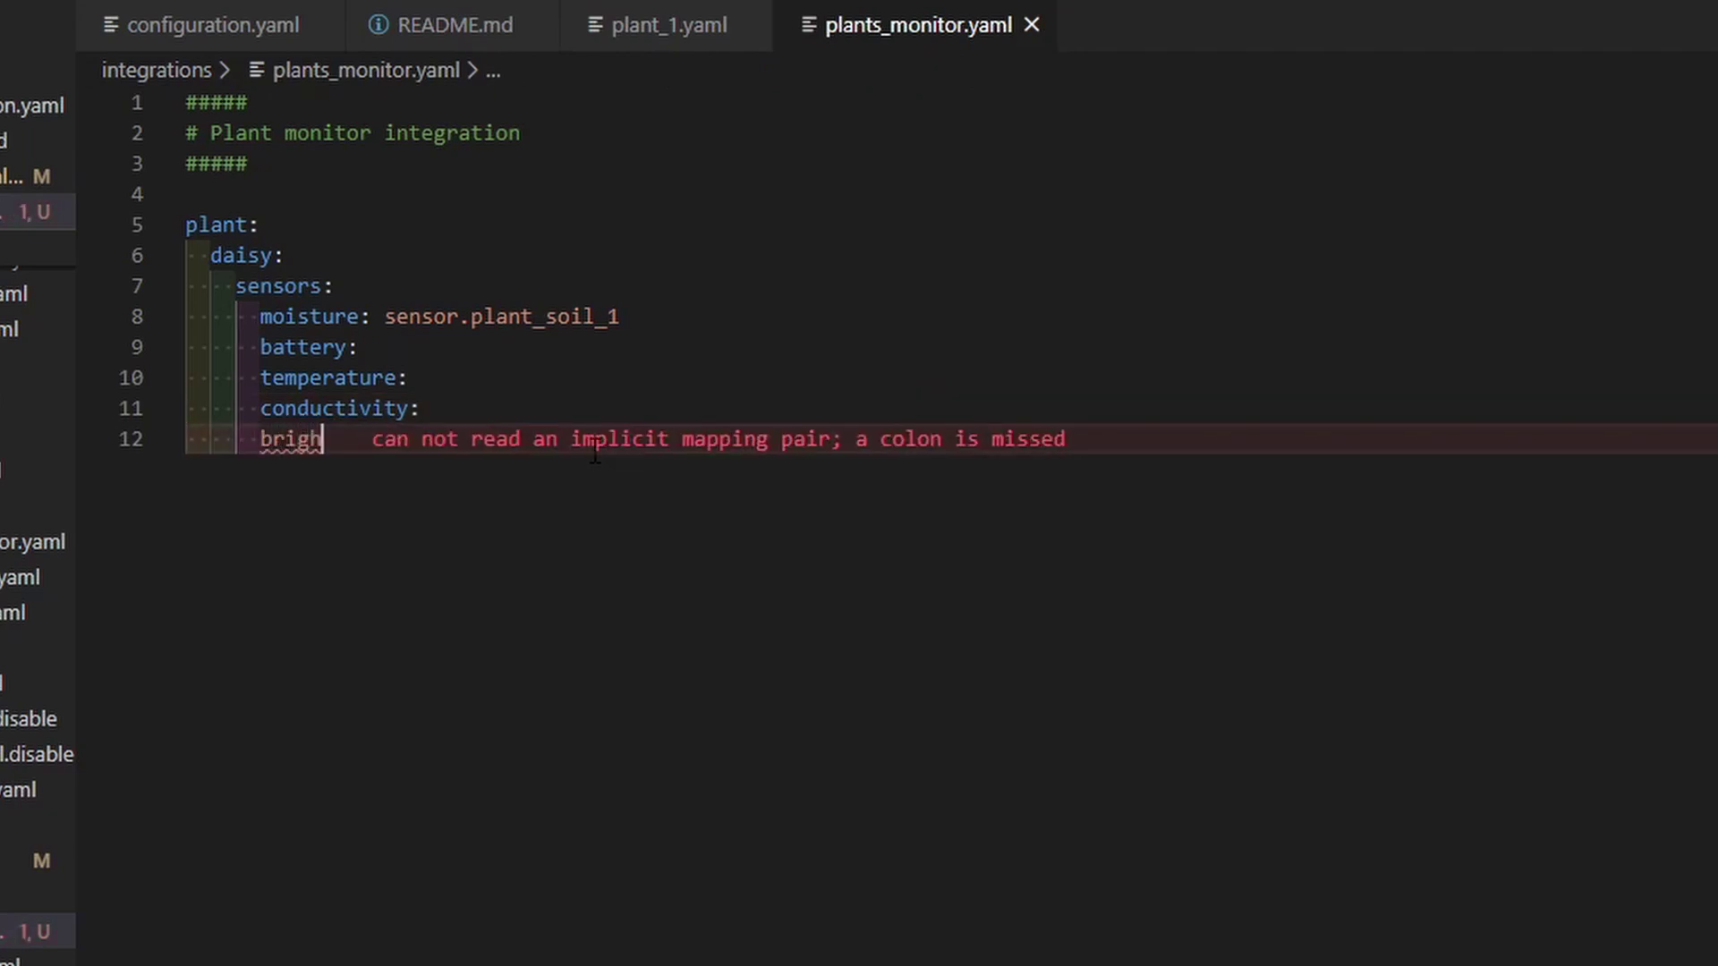
{"action": "type", "text": "tness:"}
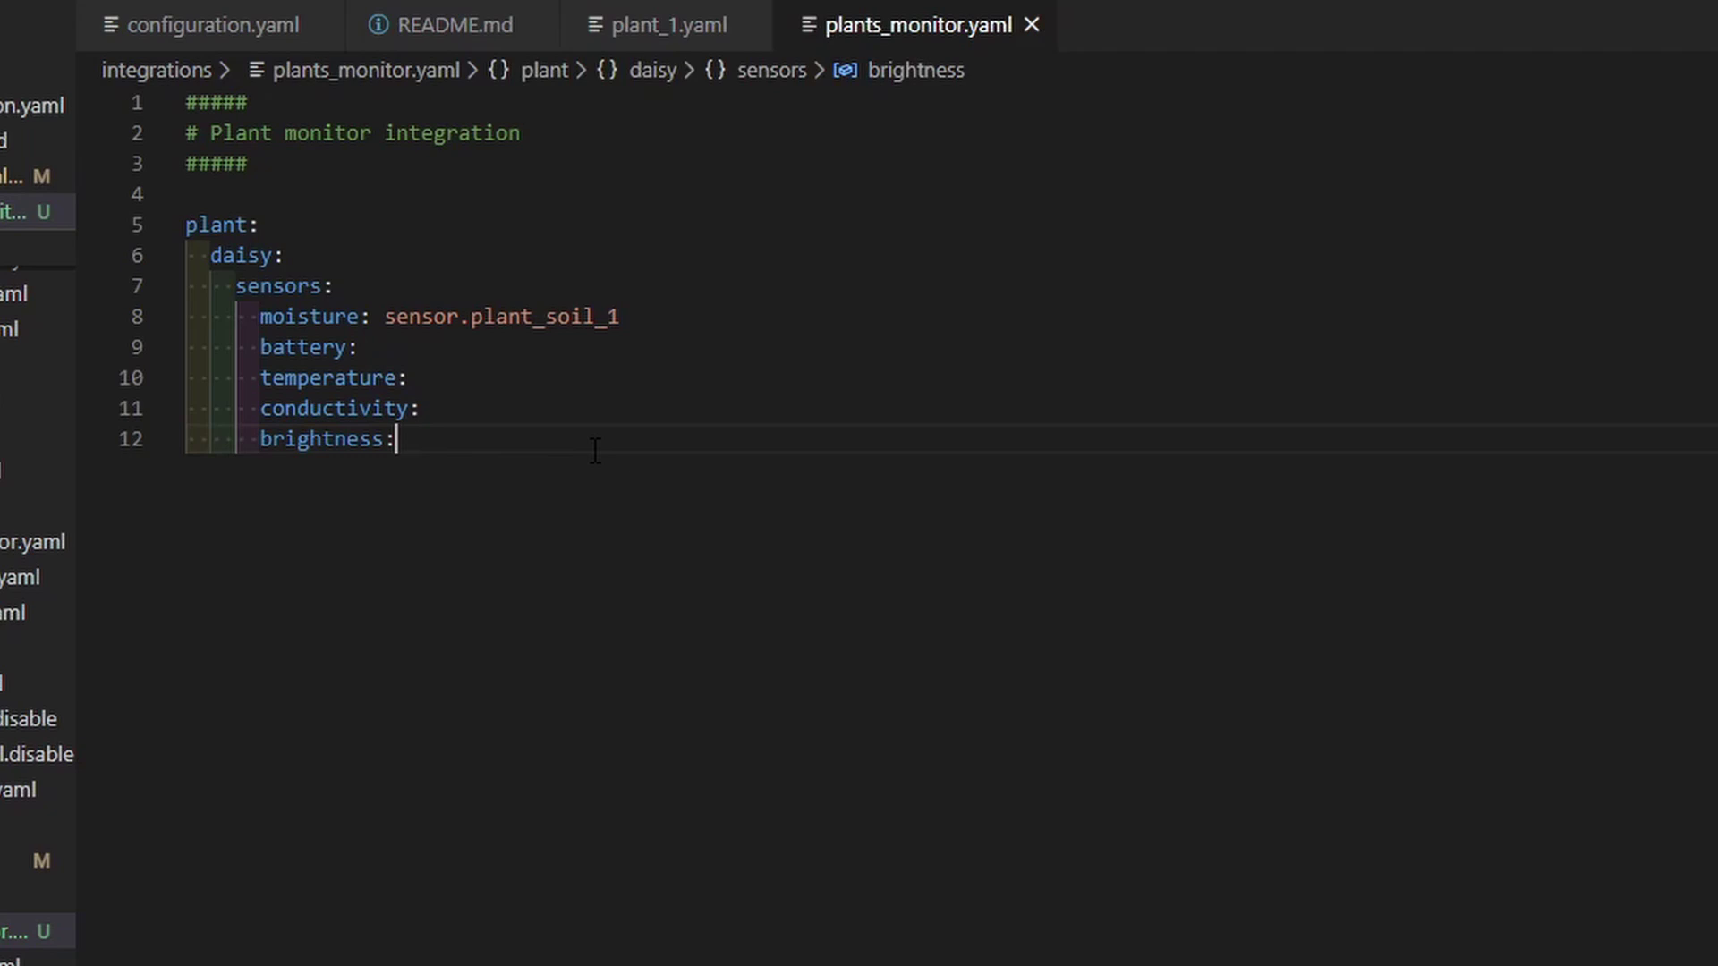
Step: Fill battery, temperature, conductivity and brightness with sensor.plant_battery_1, plant_temp_1, plant_salt_1 and plant_lux_1
{"action": "key", "text": "Return"}
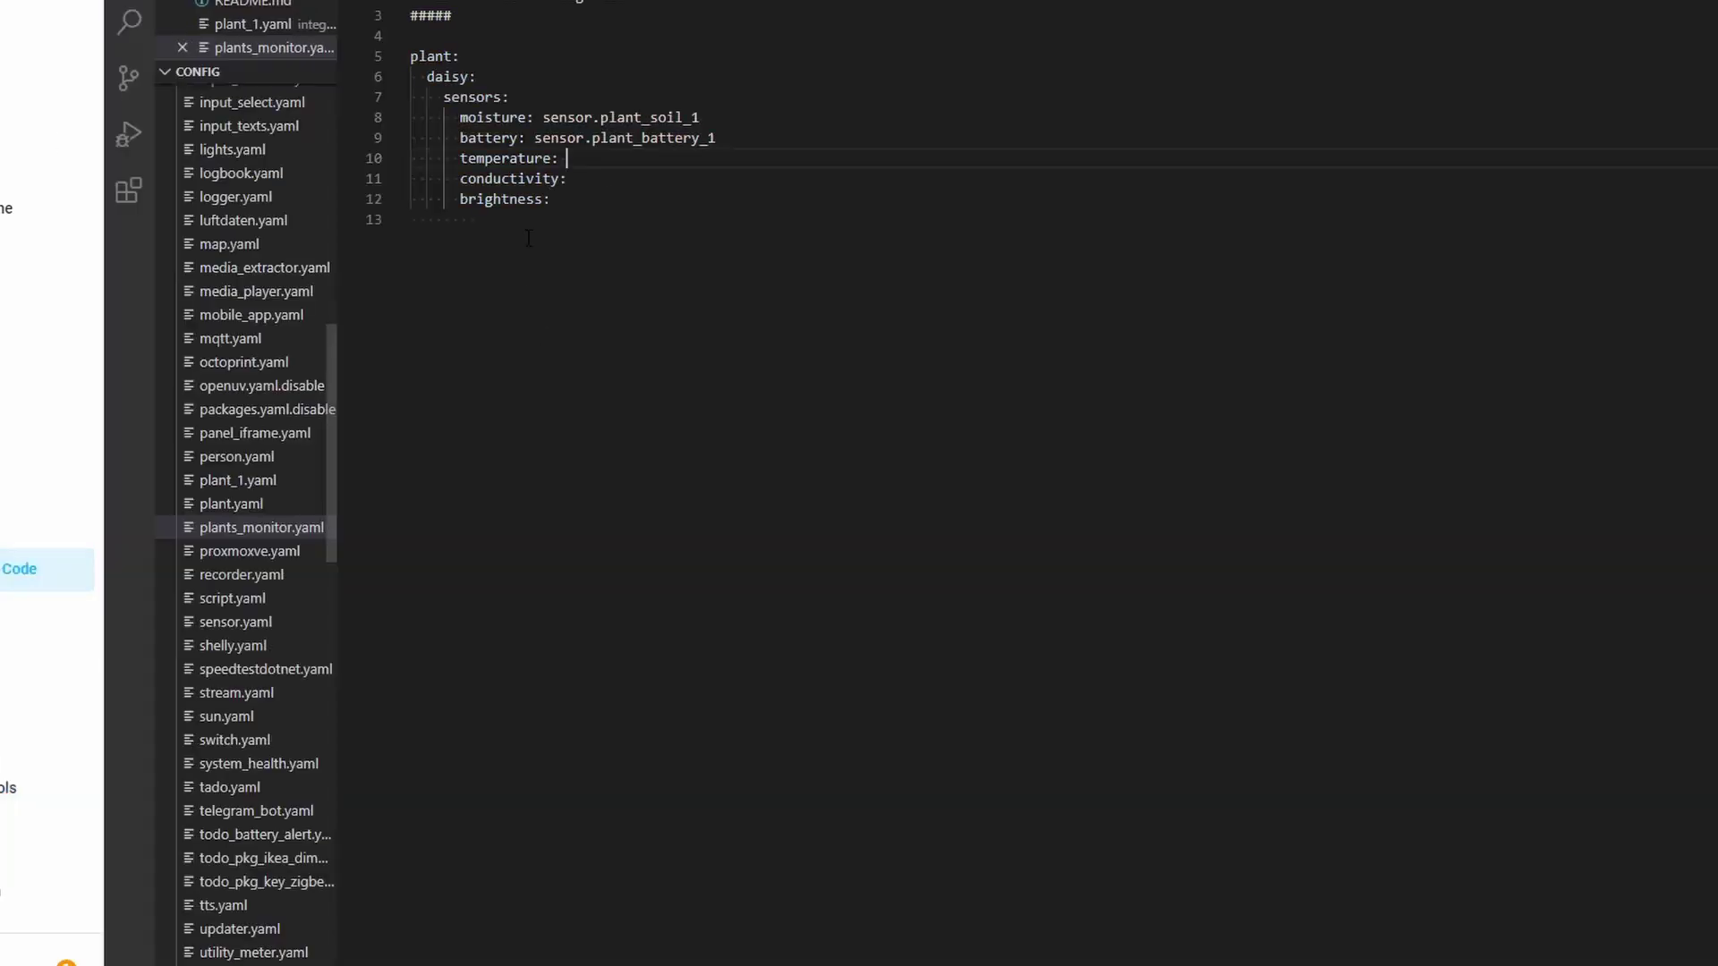
{"action": "type", "text": "sensor.plant_temp_1"}
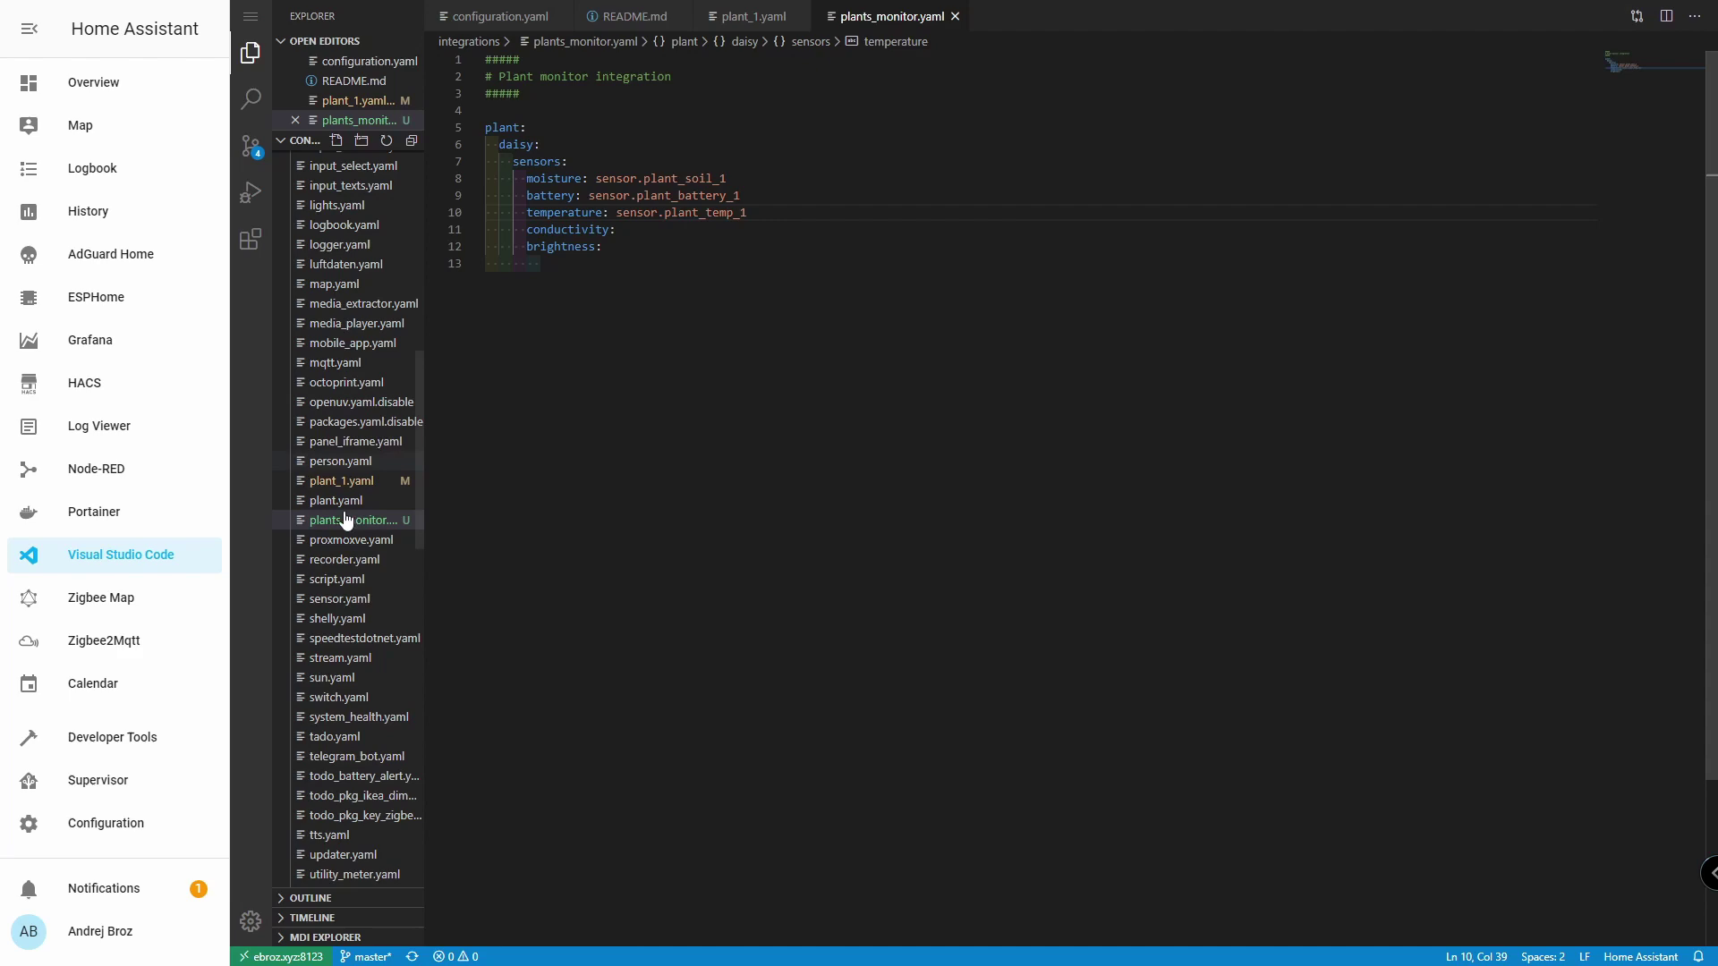
{"action": "left_click", "coordinate": [112, 736]}
{"action": "left_click", "coordinate": [137, 564]}
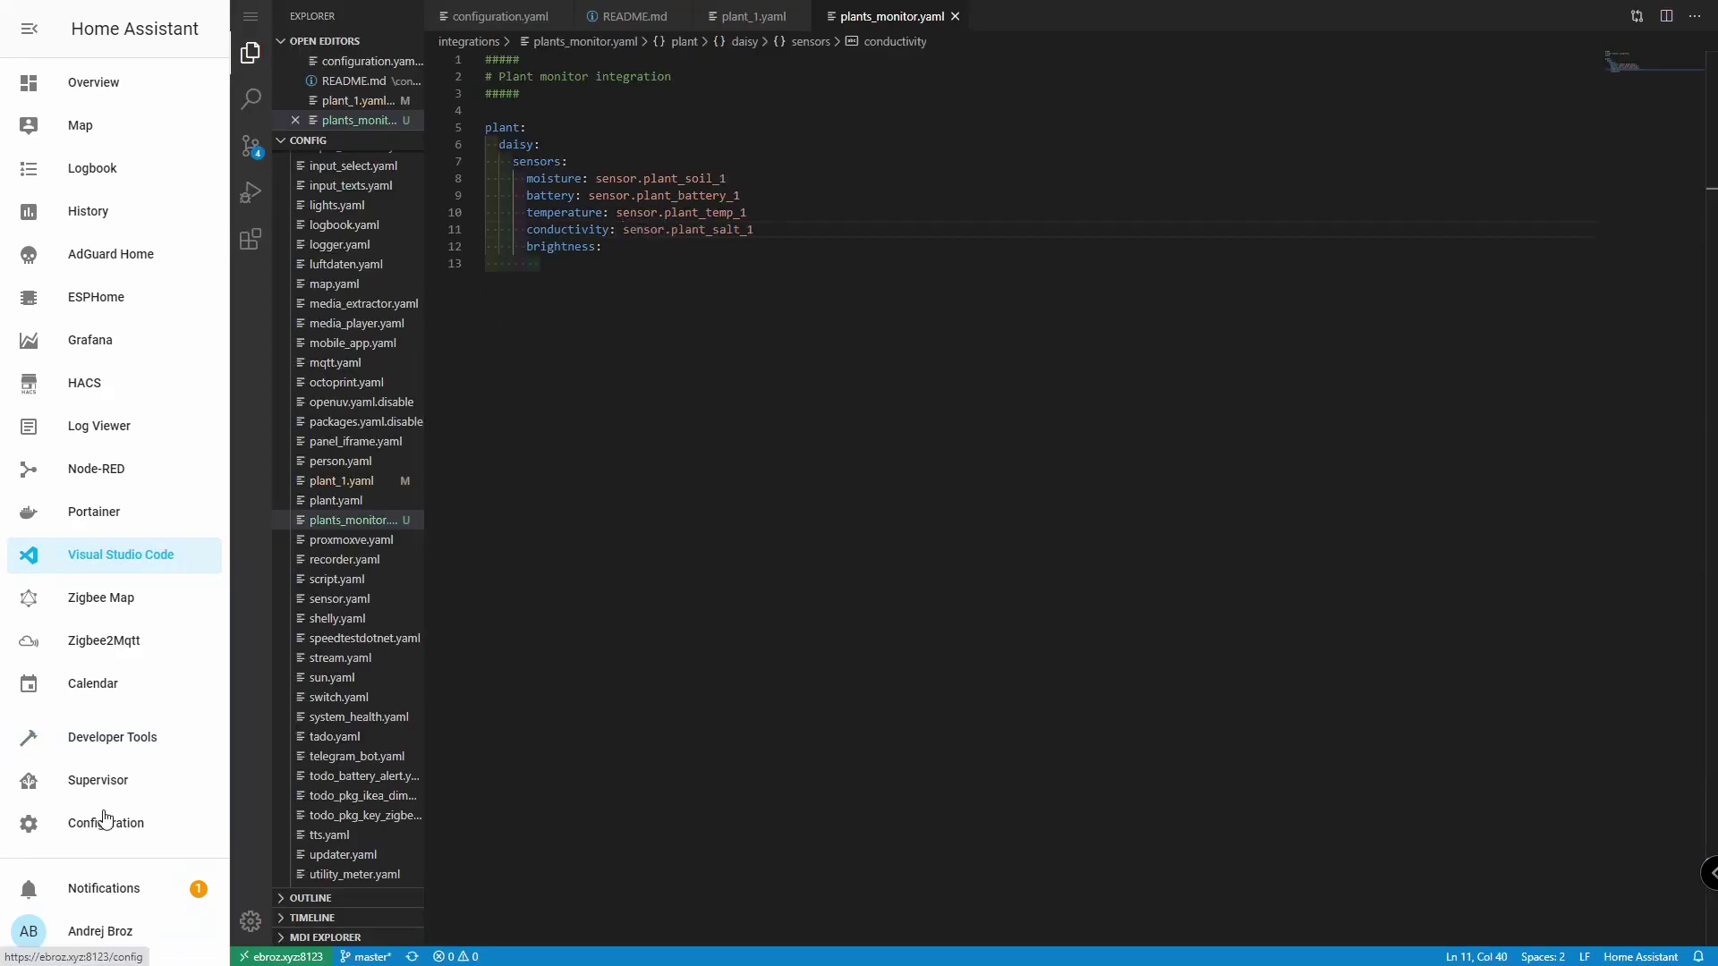
{"action": "left_click", "coordinate": [112, 737]}
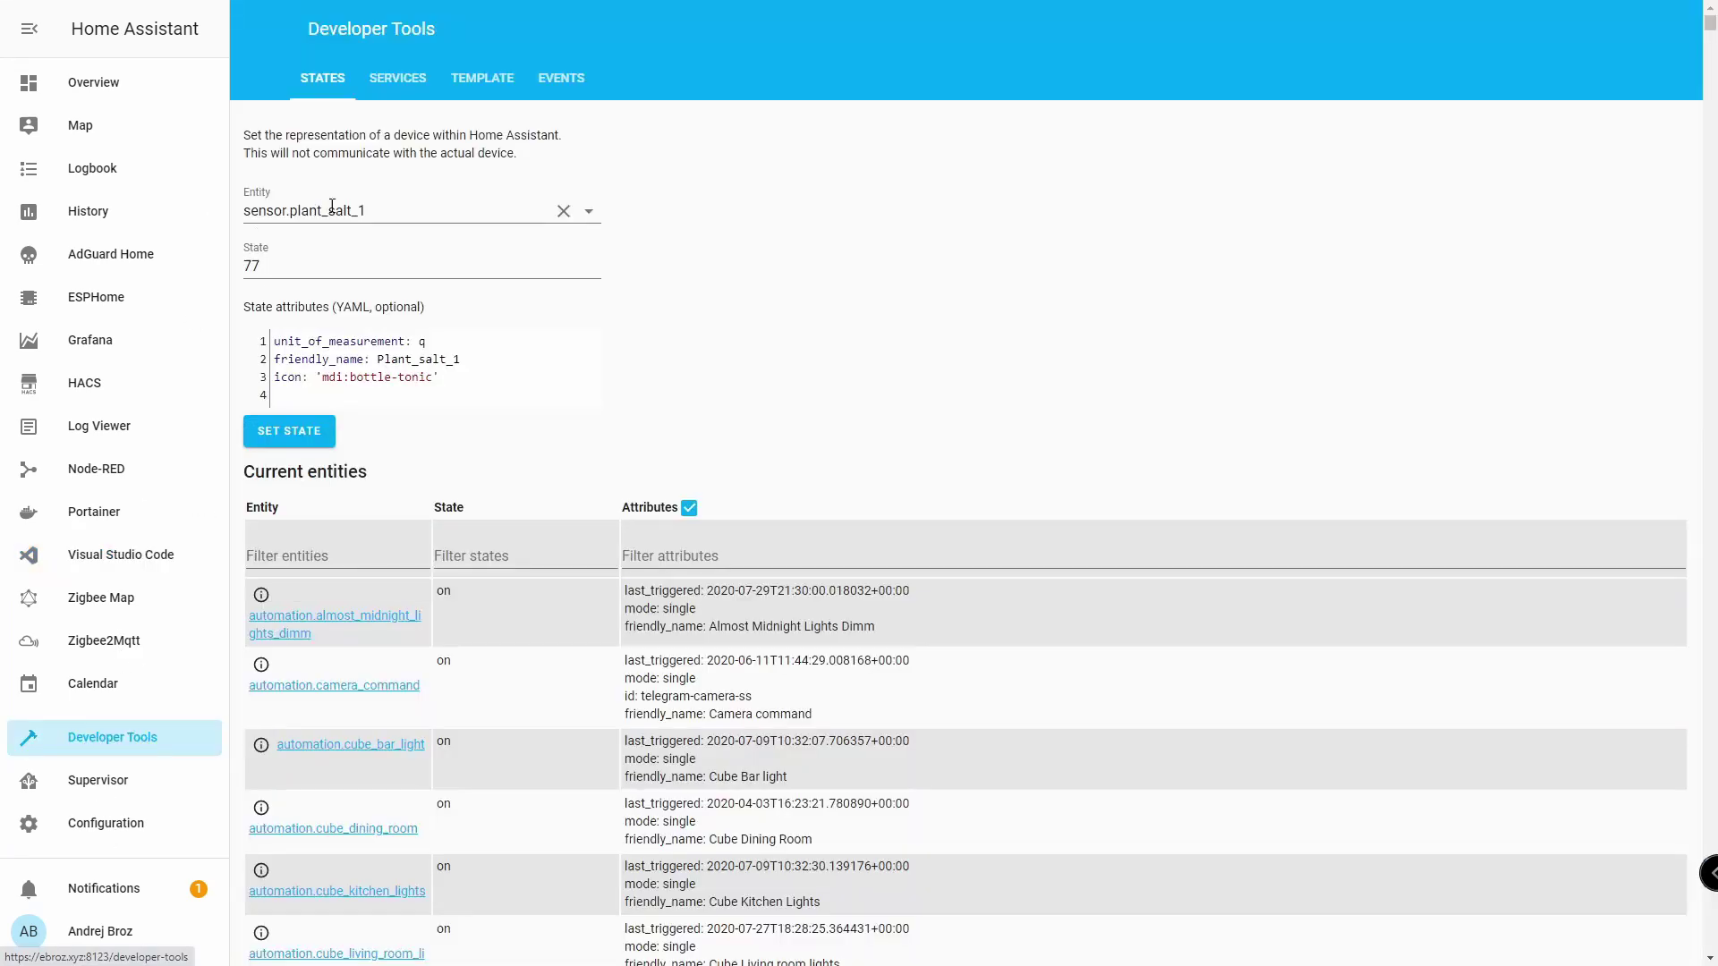
{"action": "triple_click", "coordinate": [302, 211]}
{"action": "key", "text": "ctrl+c"}
{"action": "left_click", "coordinate": [121, 555]}
{"action": "key", "text": "ctrl+v"}
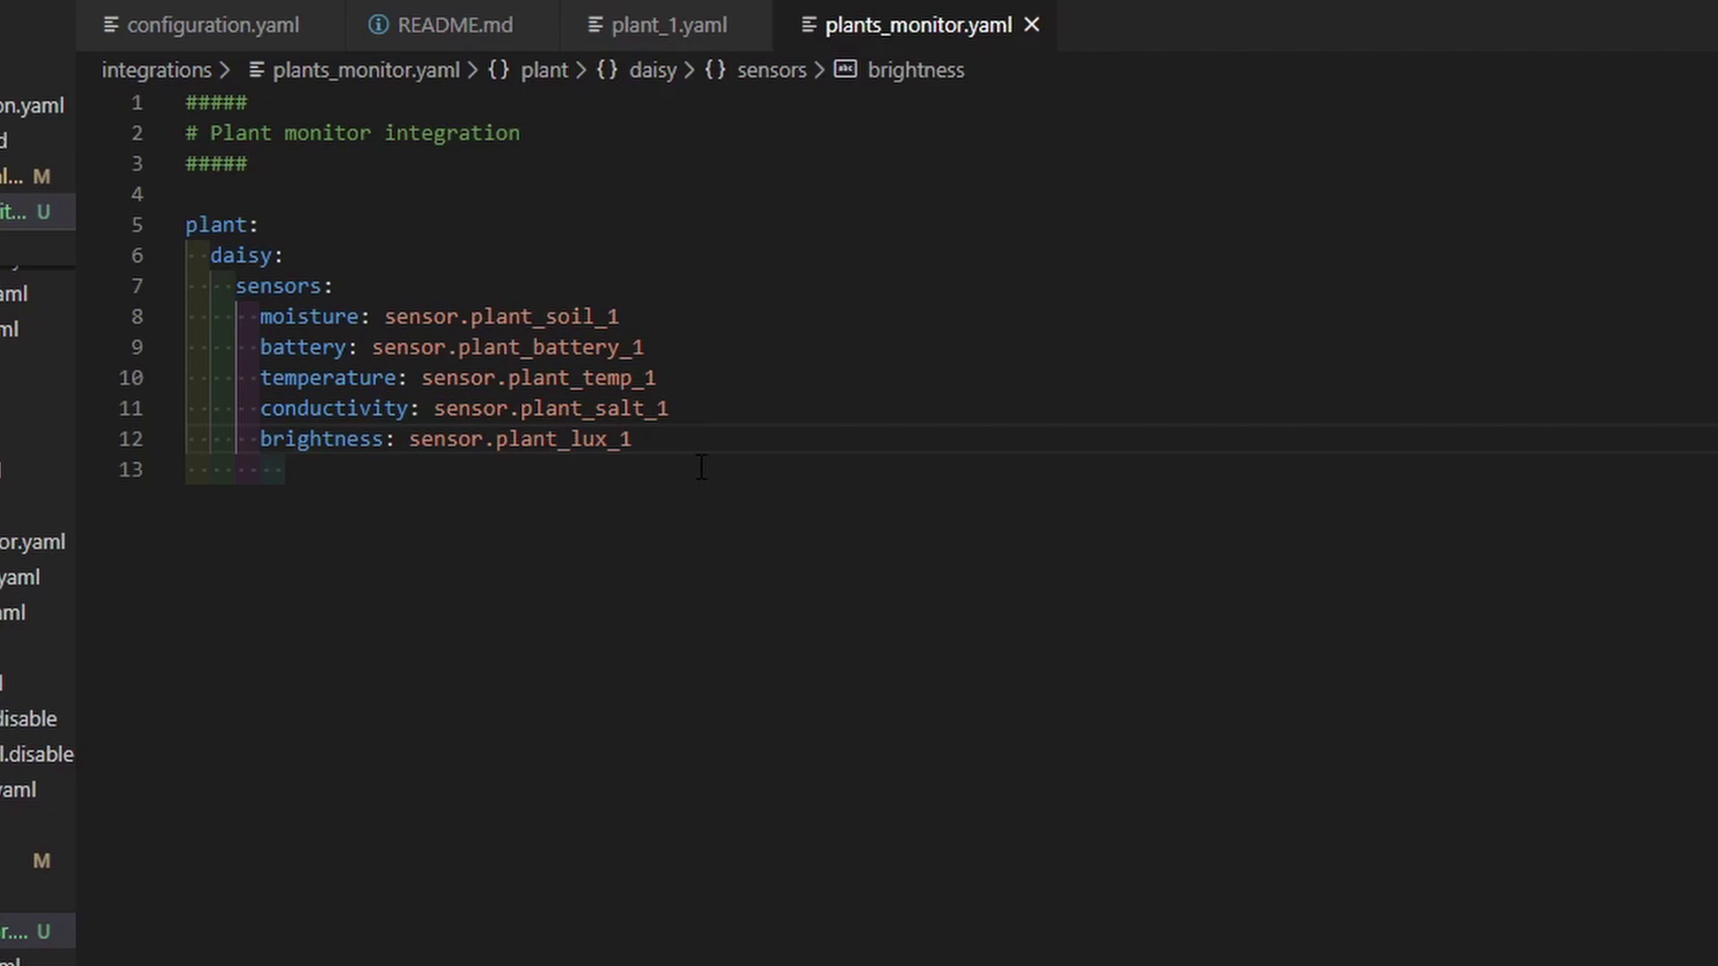
Step: Add daisy limits min_moisture: 20, max_moisture: 60 and min_battery: 20
{"action": "key", "text": "Return"}
{"action": "key", "text": "BackSpace"}
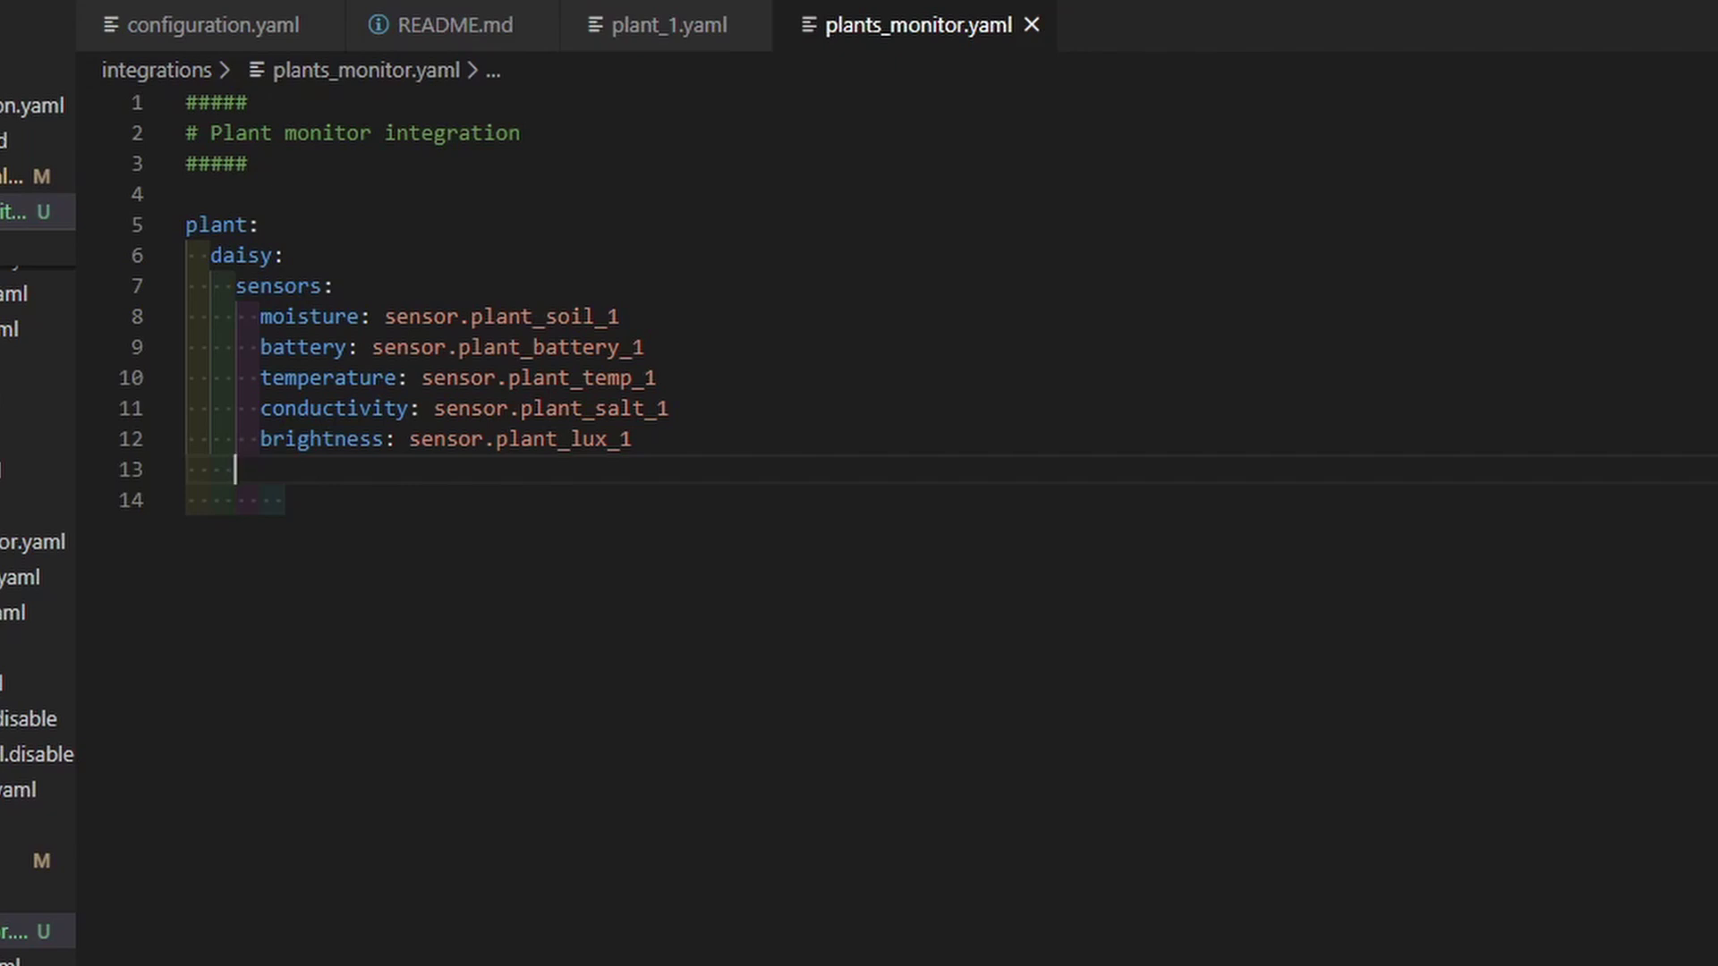
{"action": "type", "text": "mind"}
{"action": "key", "text": "BackSpace"}
{"action": "type", "text": "_moisture"}
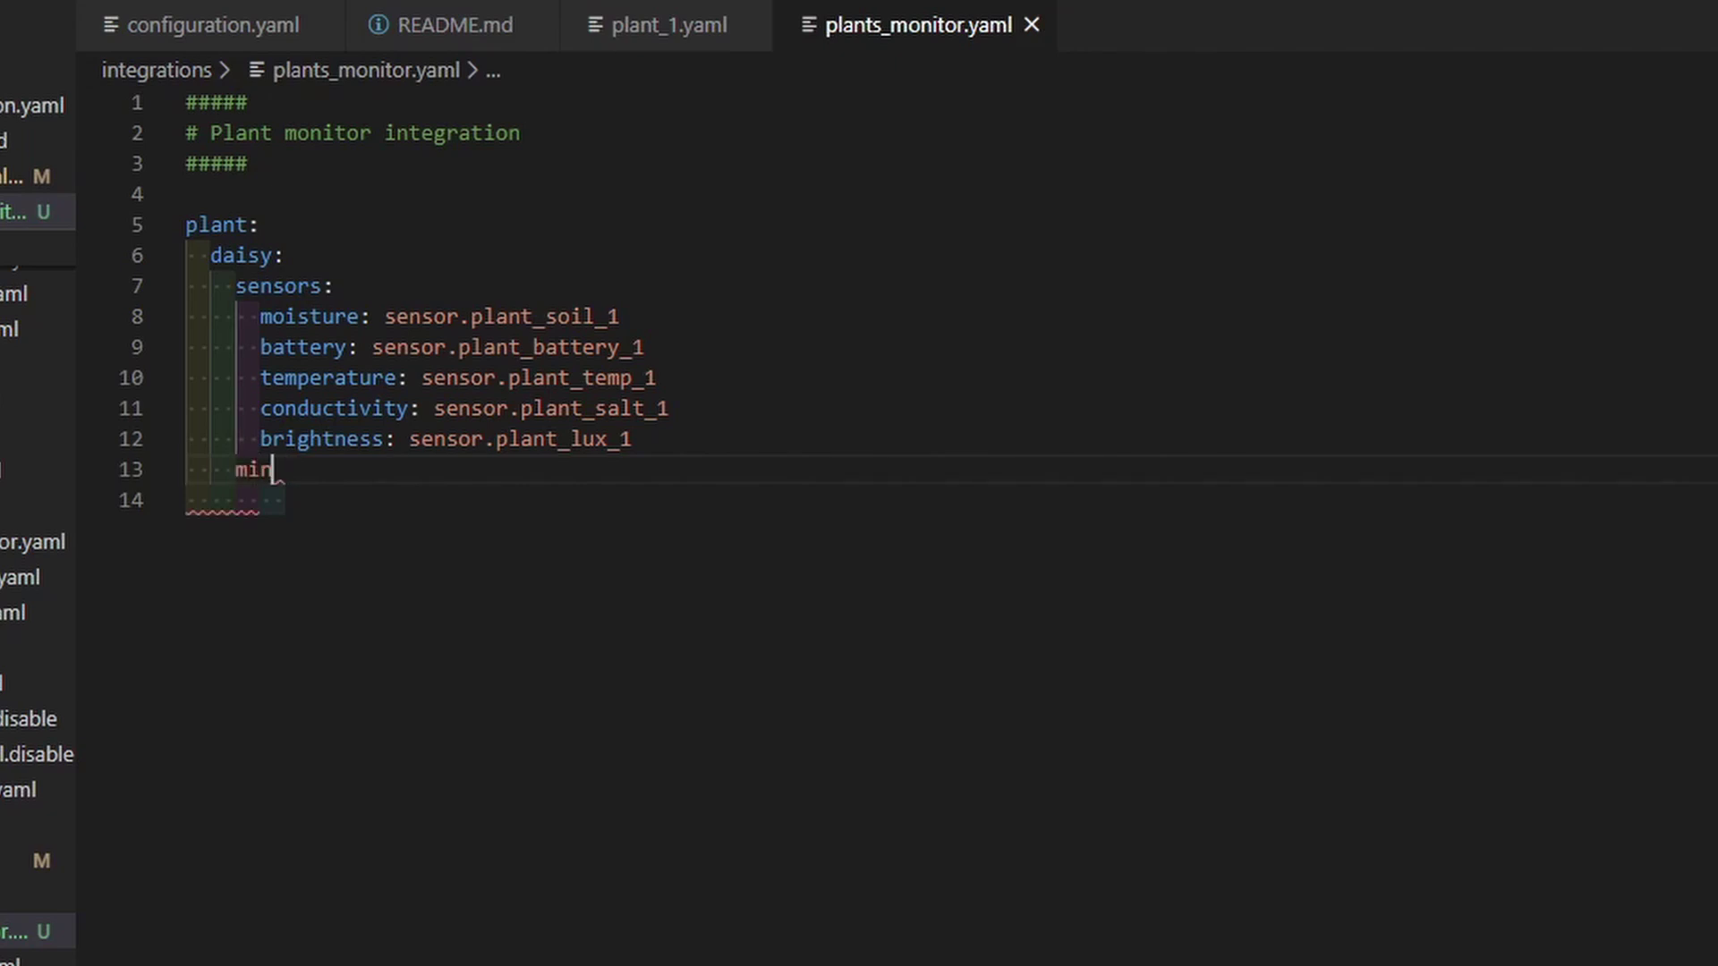
{"action": "type", "text": ":"}
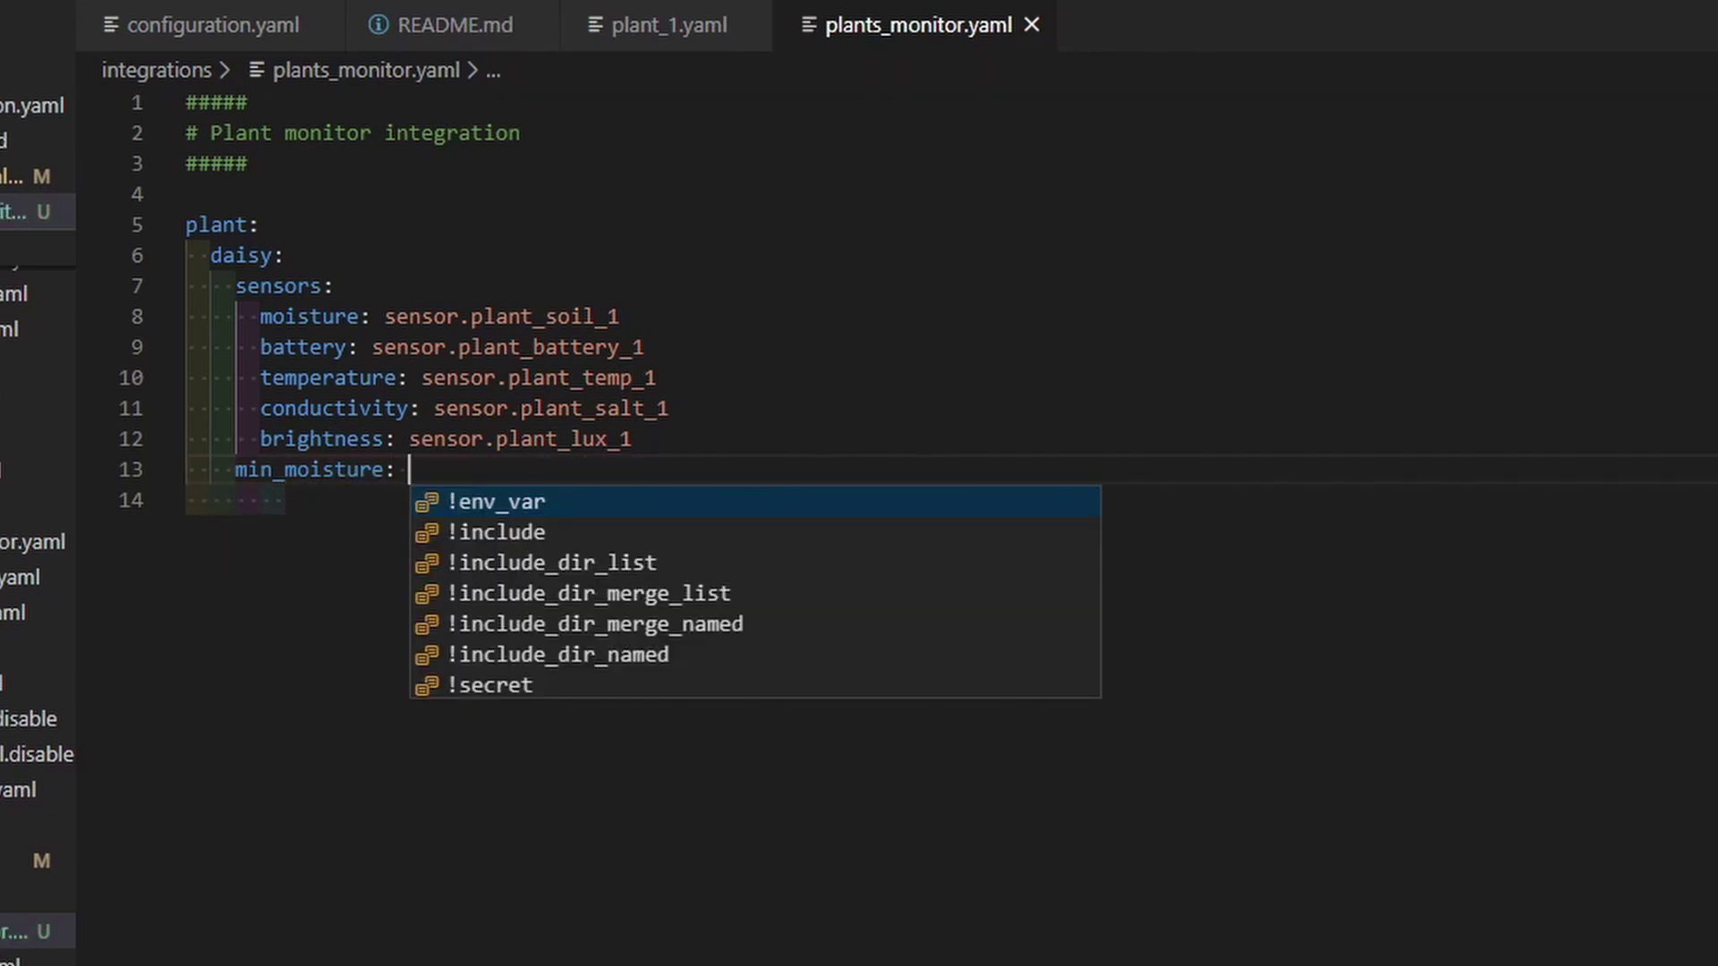
{"action": "type", "text": " 2"}
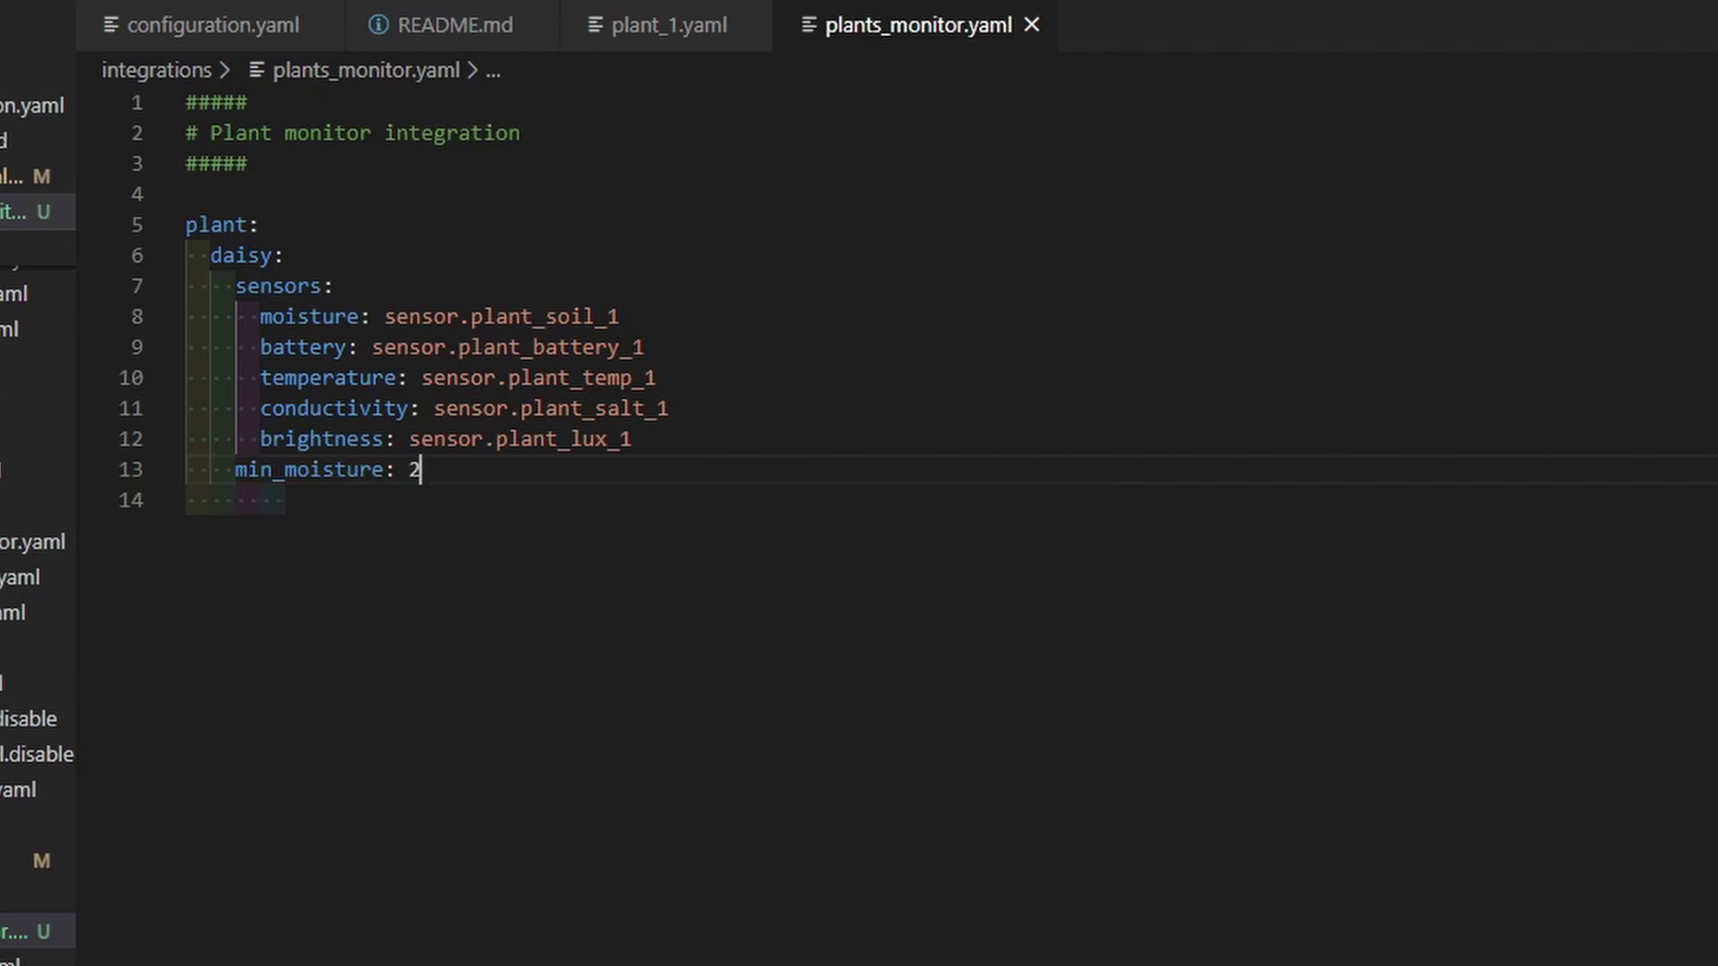
{"action": "type", "text": "0"}
{"action": "key", "text": "Return"}
{"action": "type", "text": "max_"}
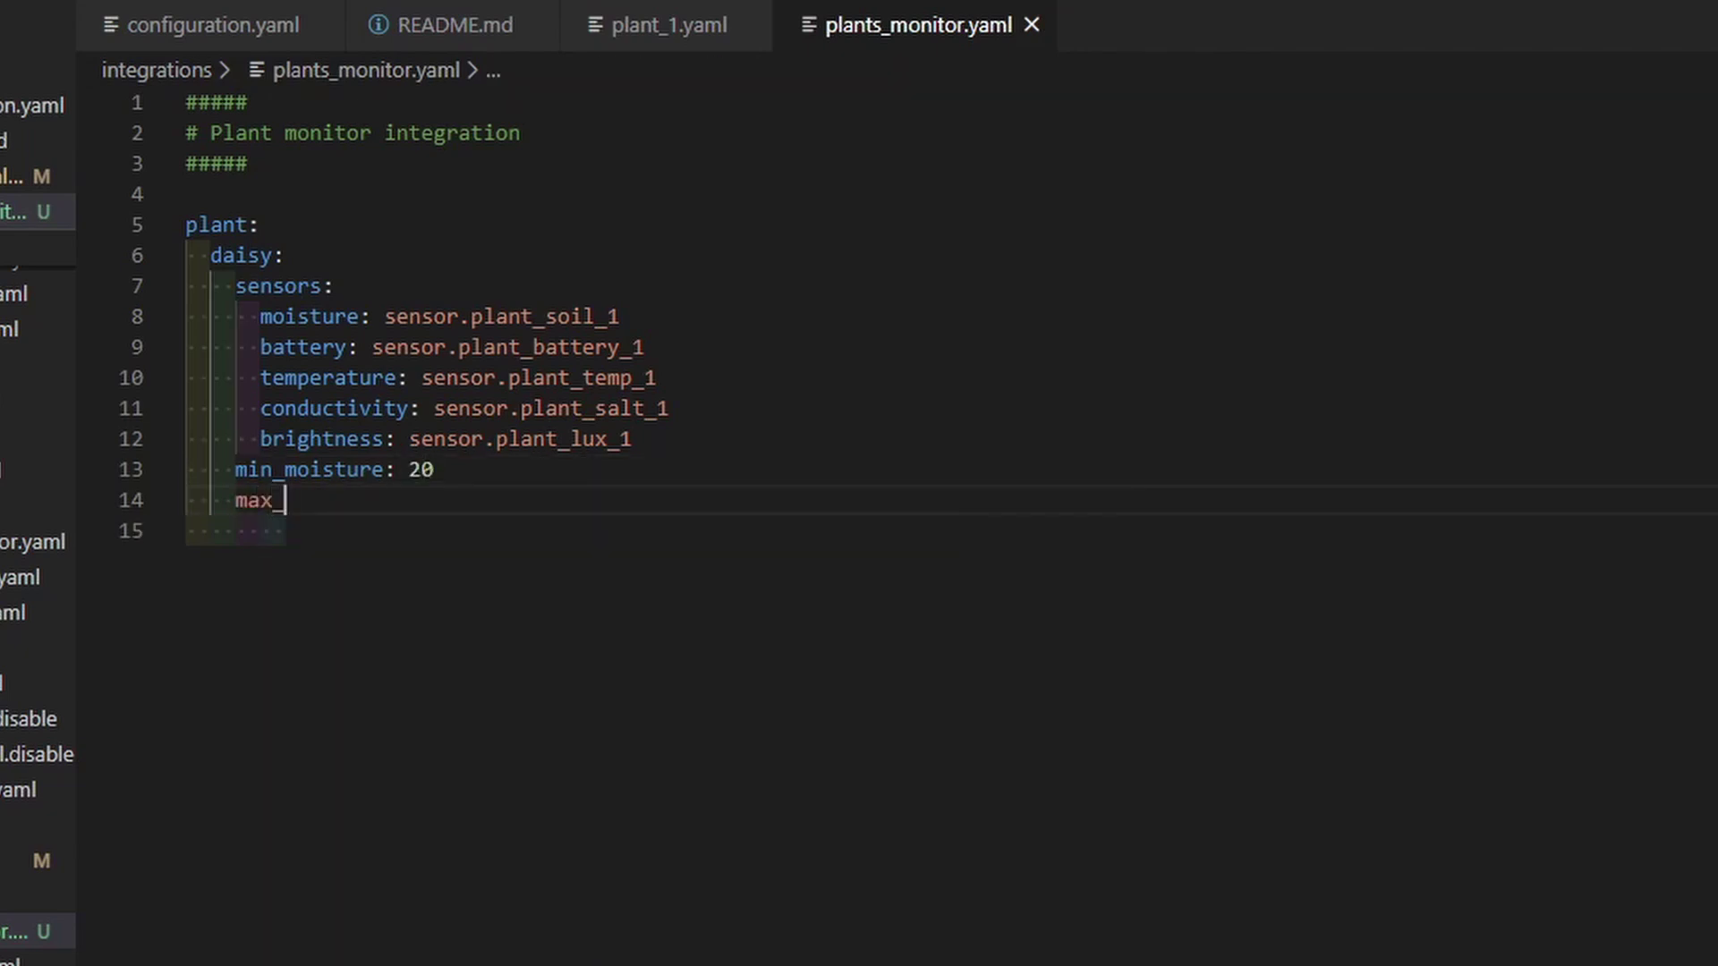
{"action": "type", "text": "moisture:"}
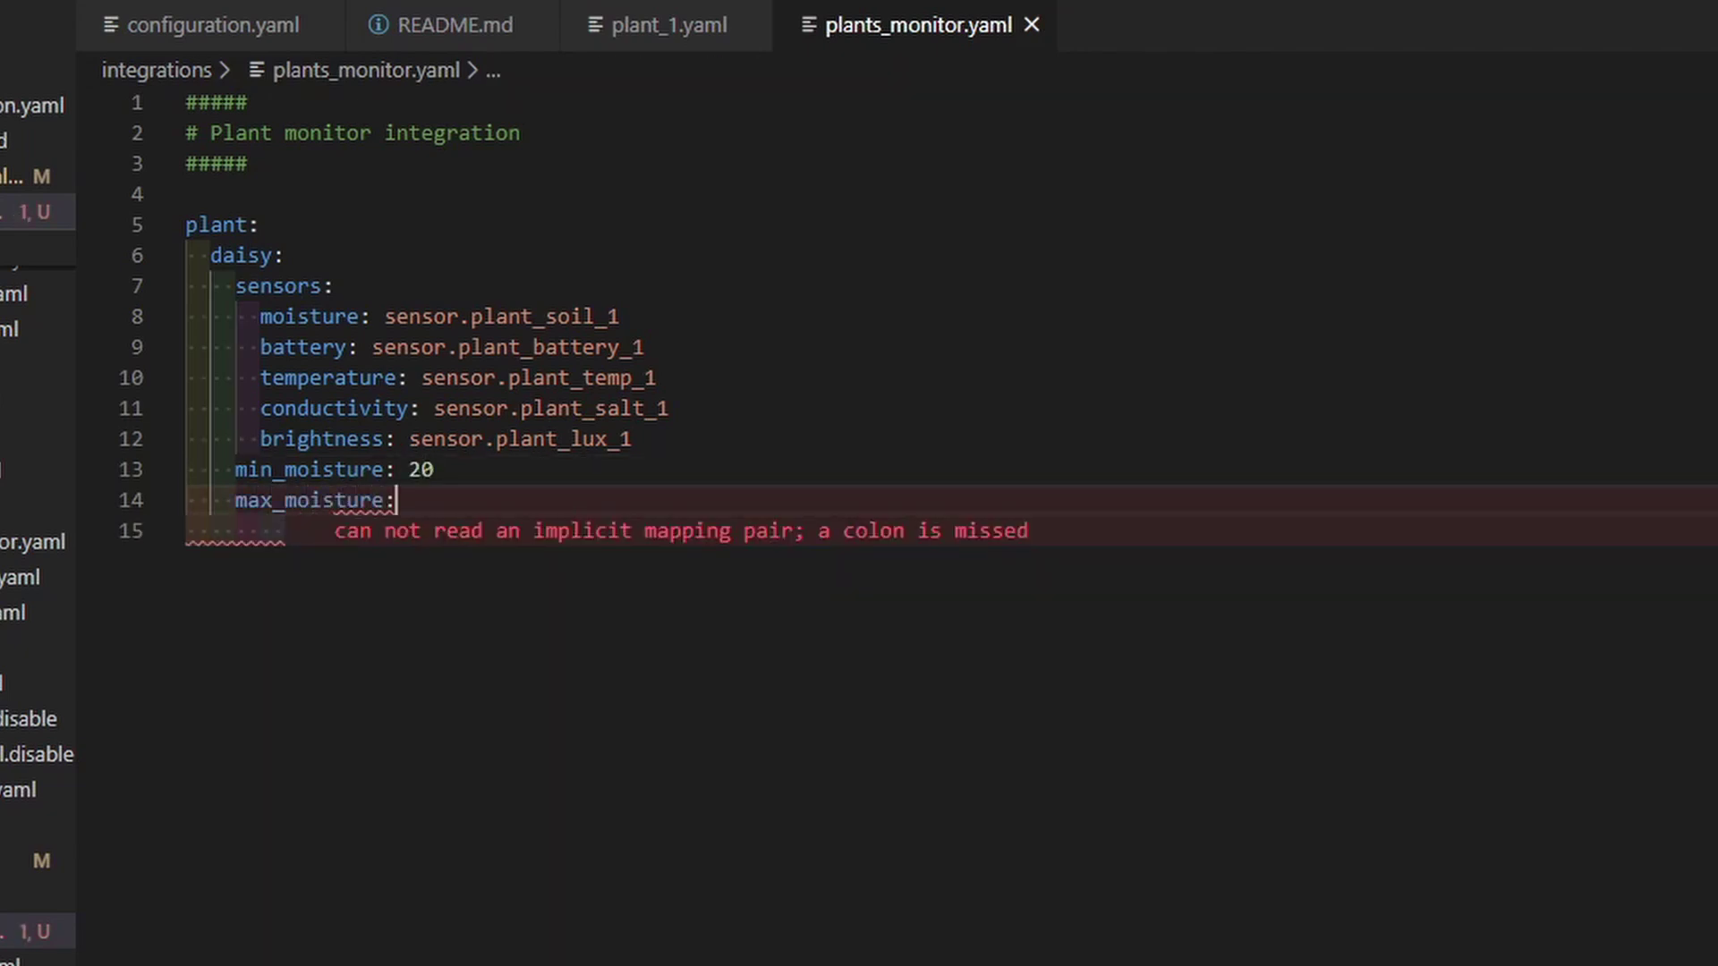
{"action": "type", "text": " 60"}
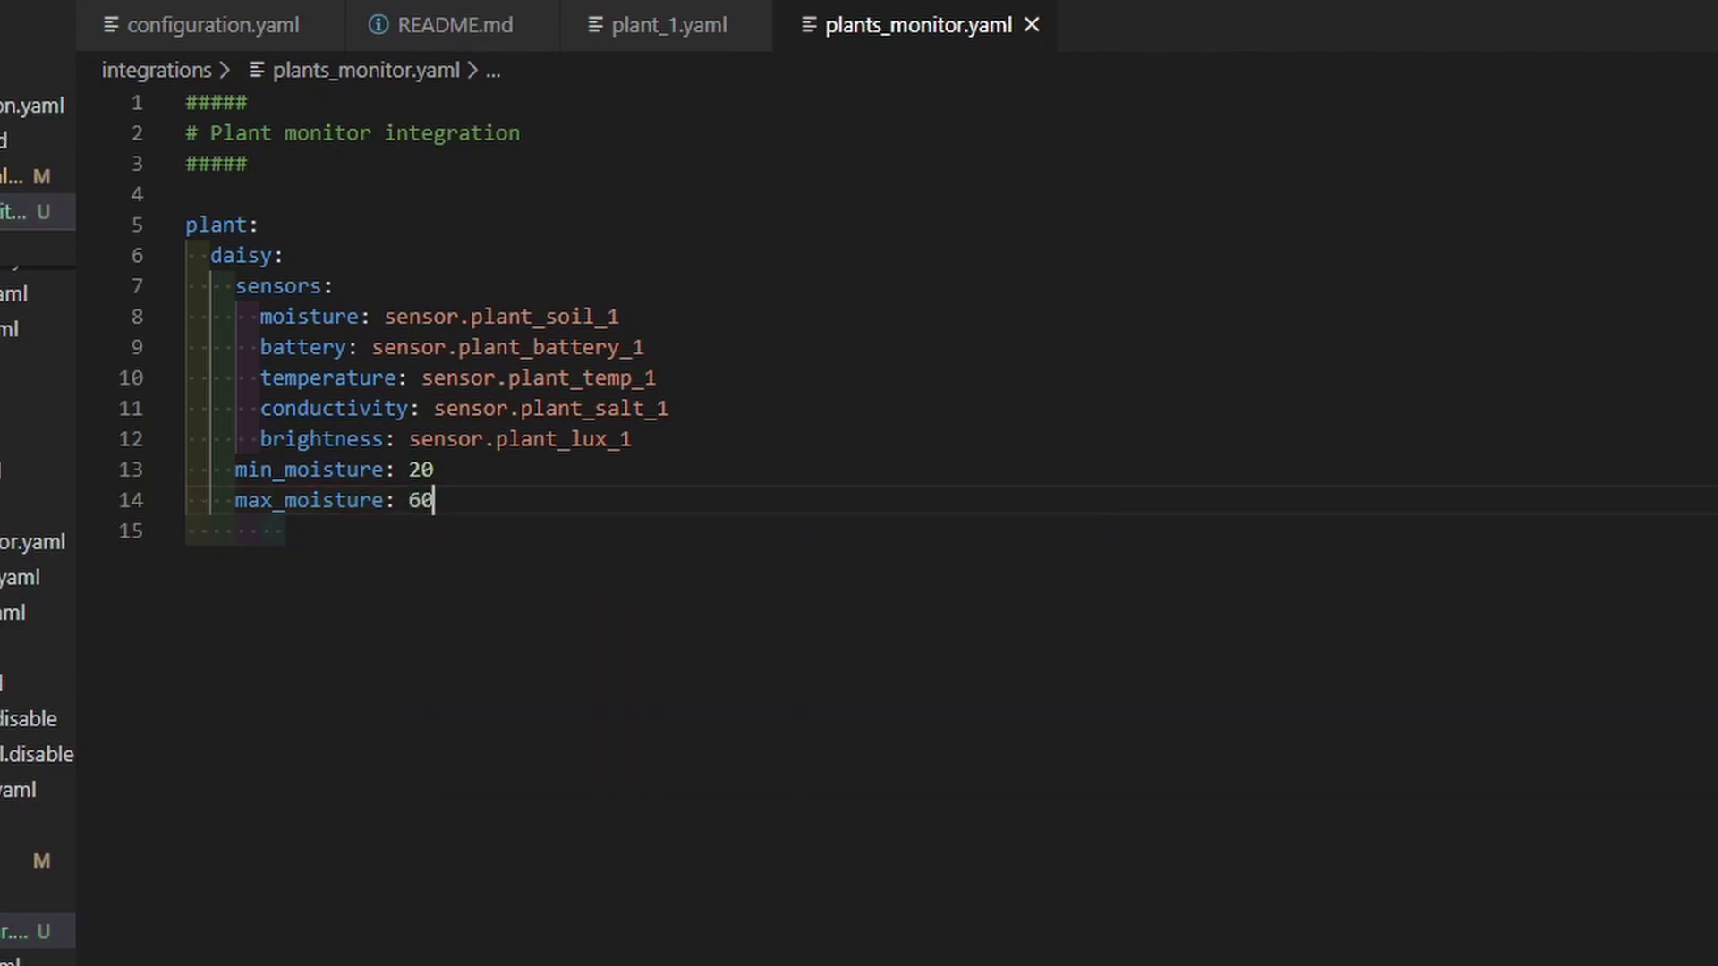
{"action": "key", "text": "Return"}
{"action": "type", "text": "mi"}
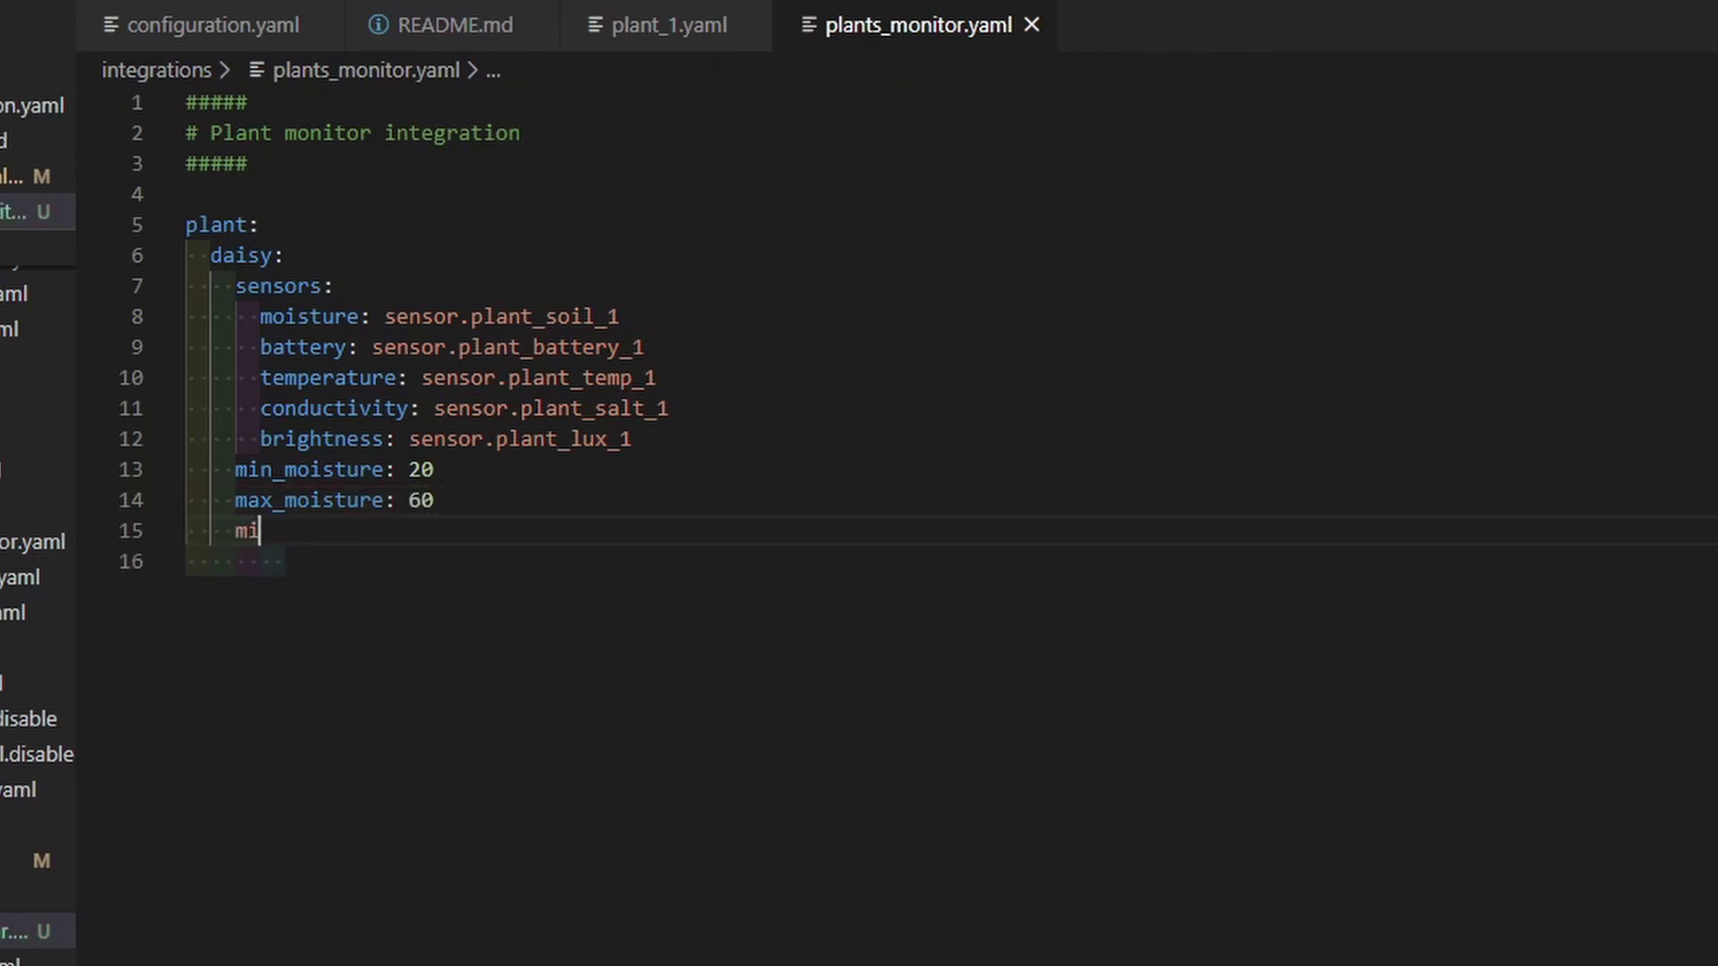
{"action": "type", "text": "n_ba"}
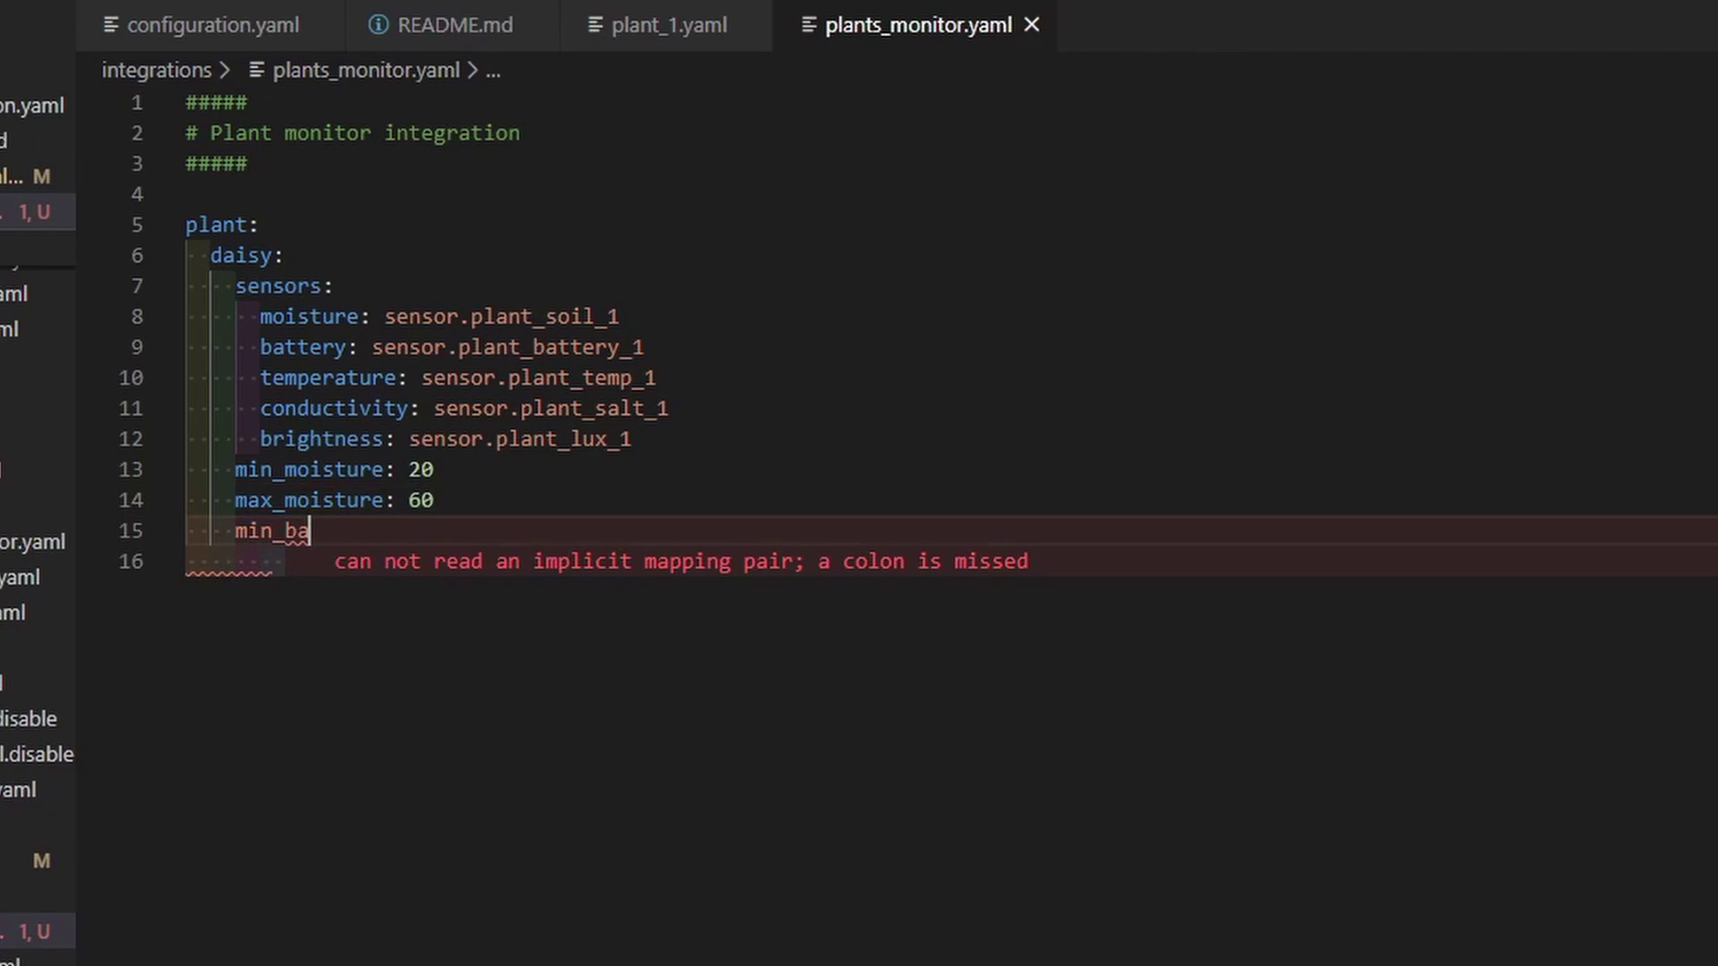
{"action": "type", "text": "ttery: "}
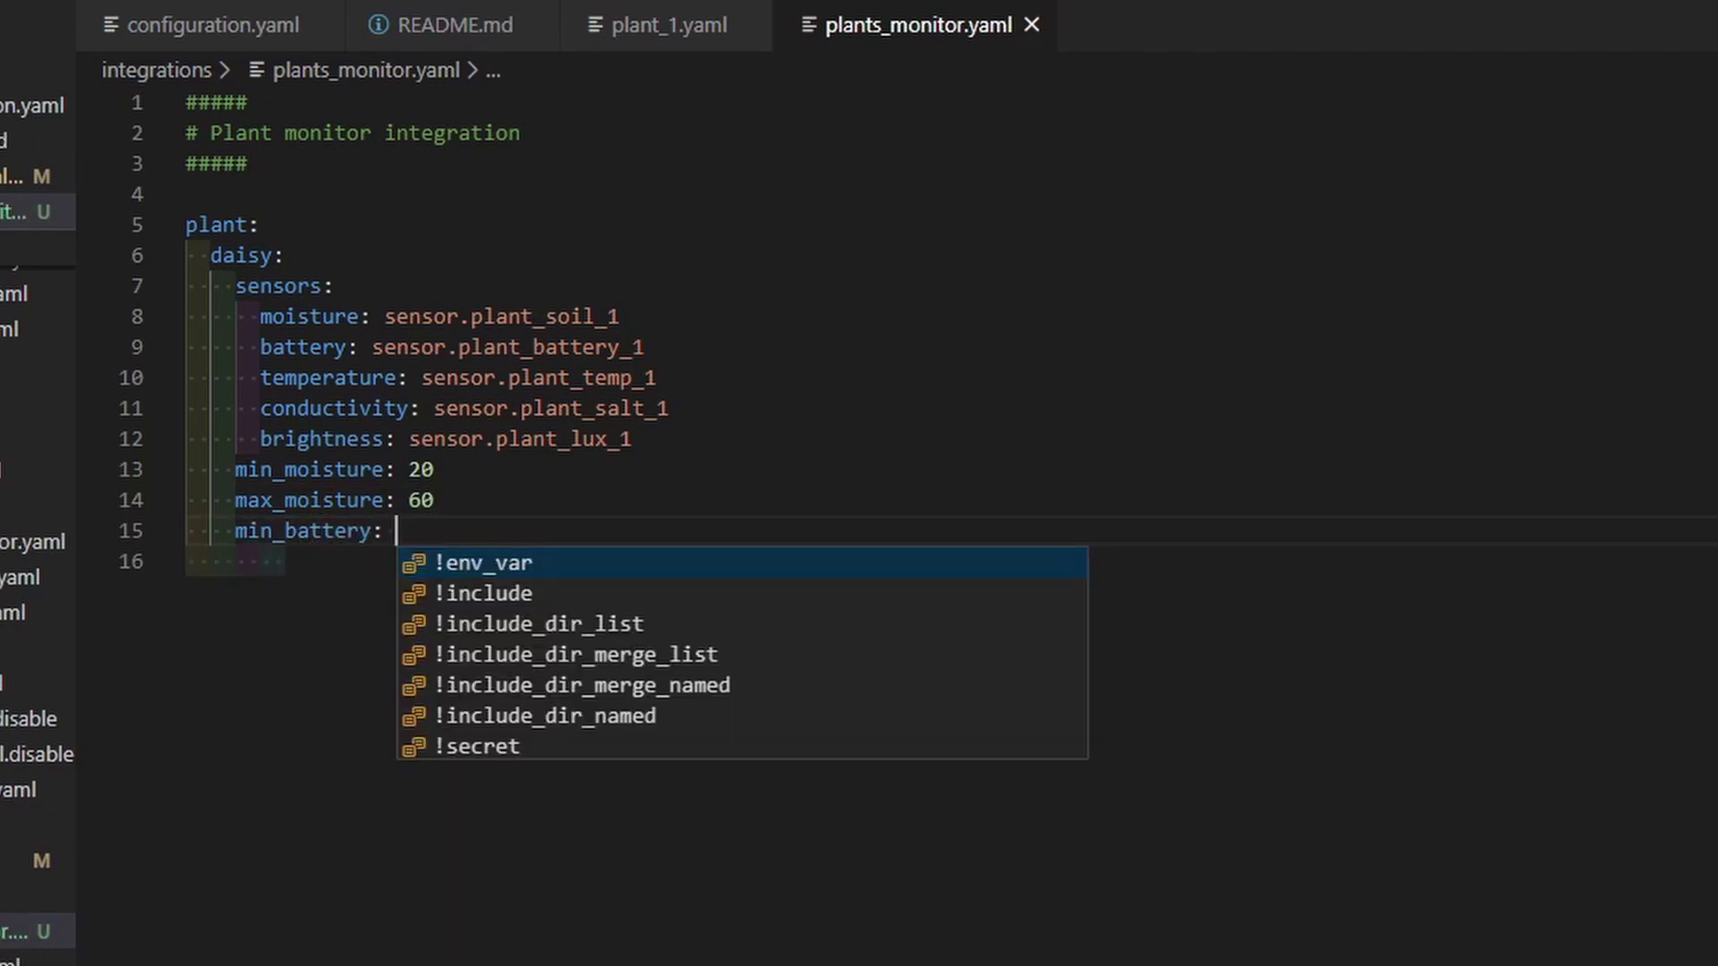
{"action": "type", "text": "20"}
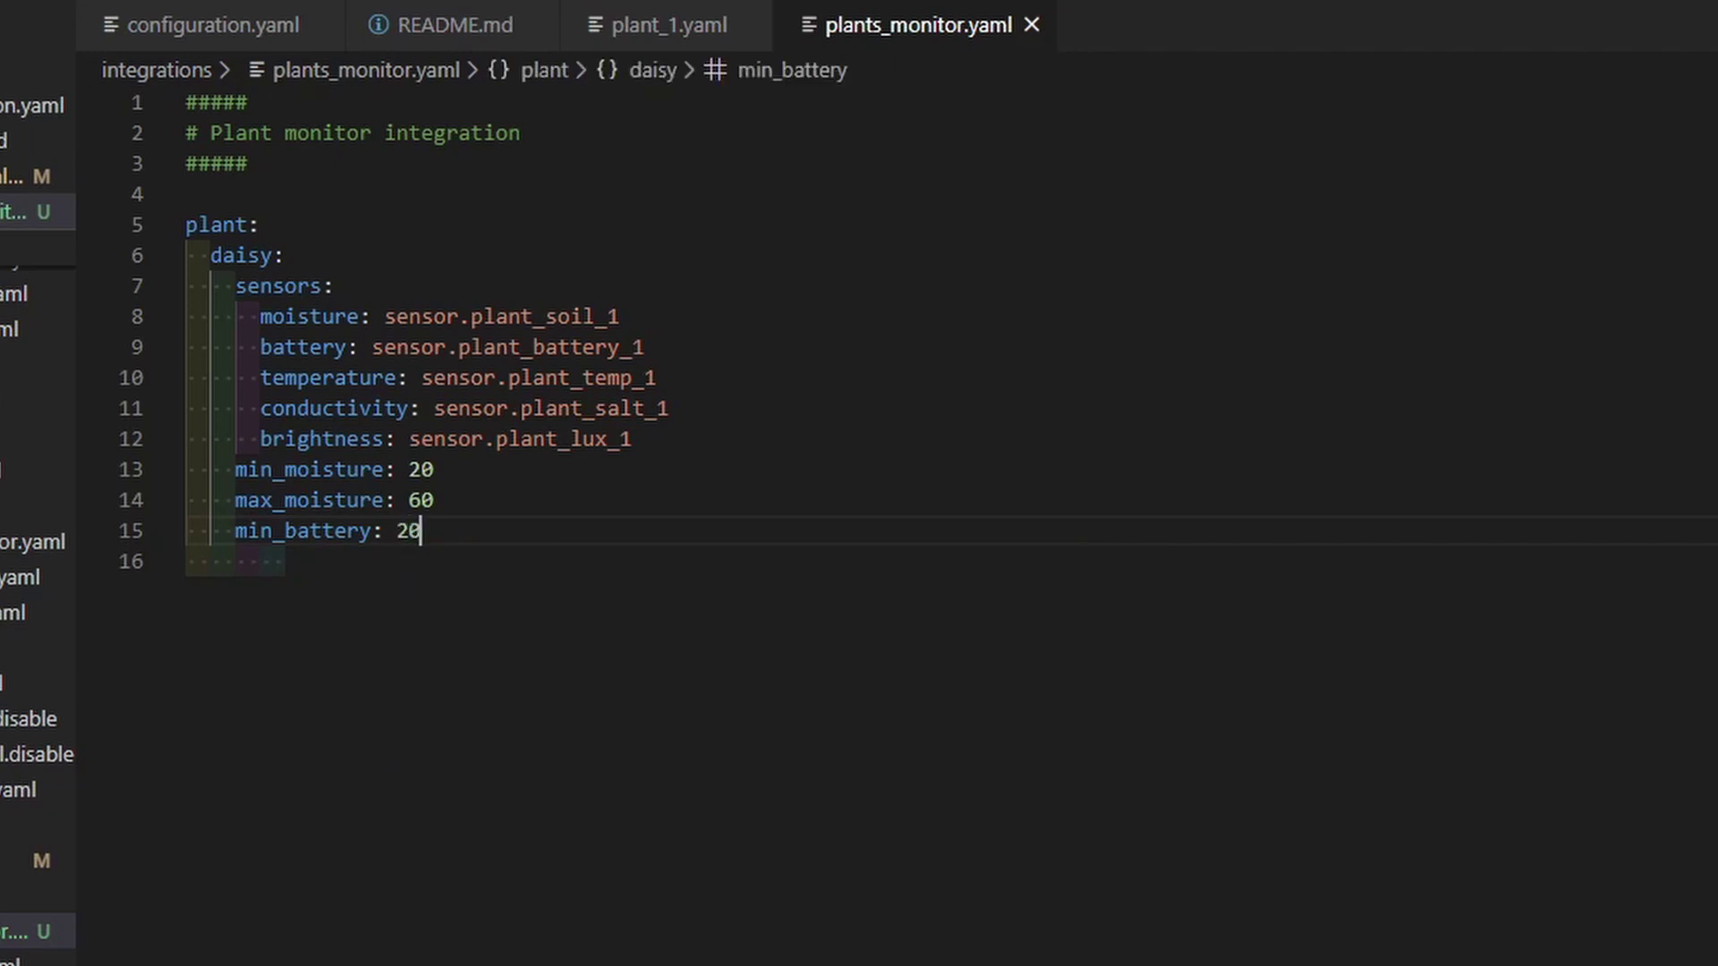
Step: Add min_conductivity 150, min_temperature: 15 and min_brightness: 1000 under min_battery
{"action": "key", "text": "Return"}
{"action": "type", "text": "min:"}
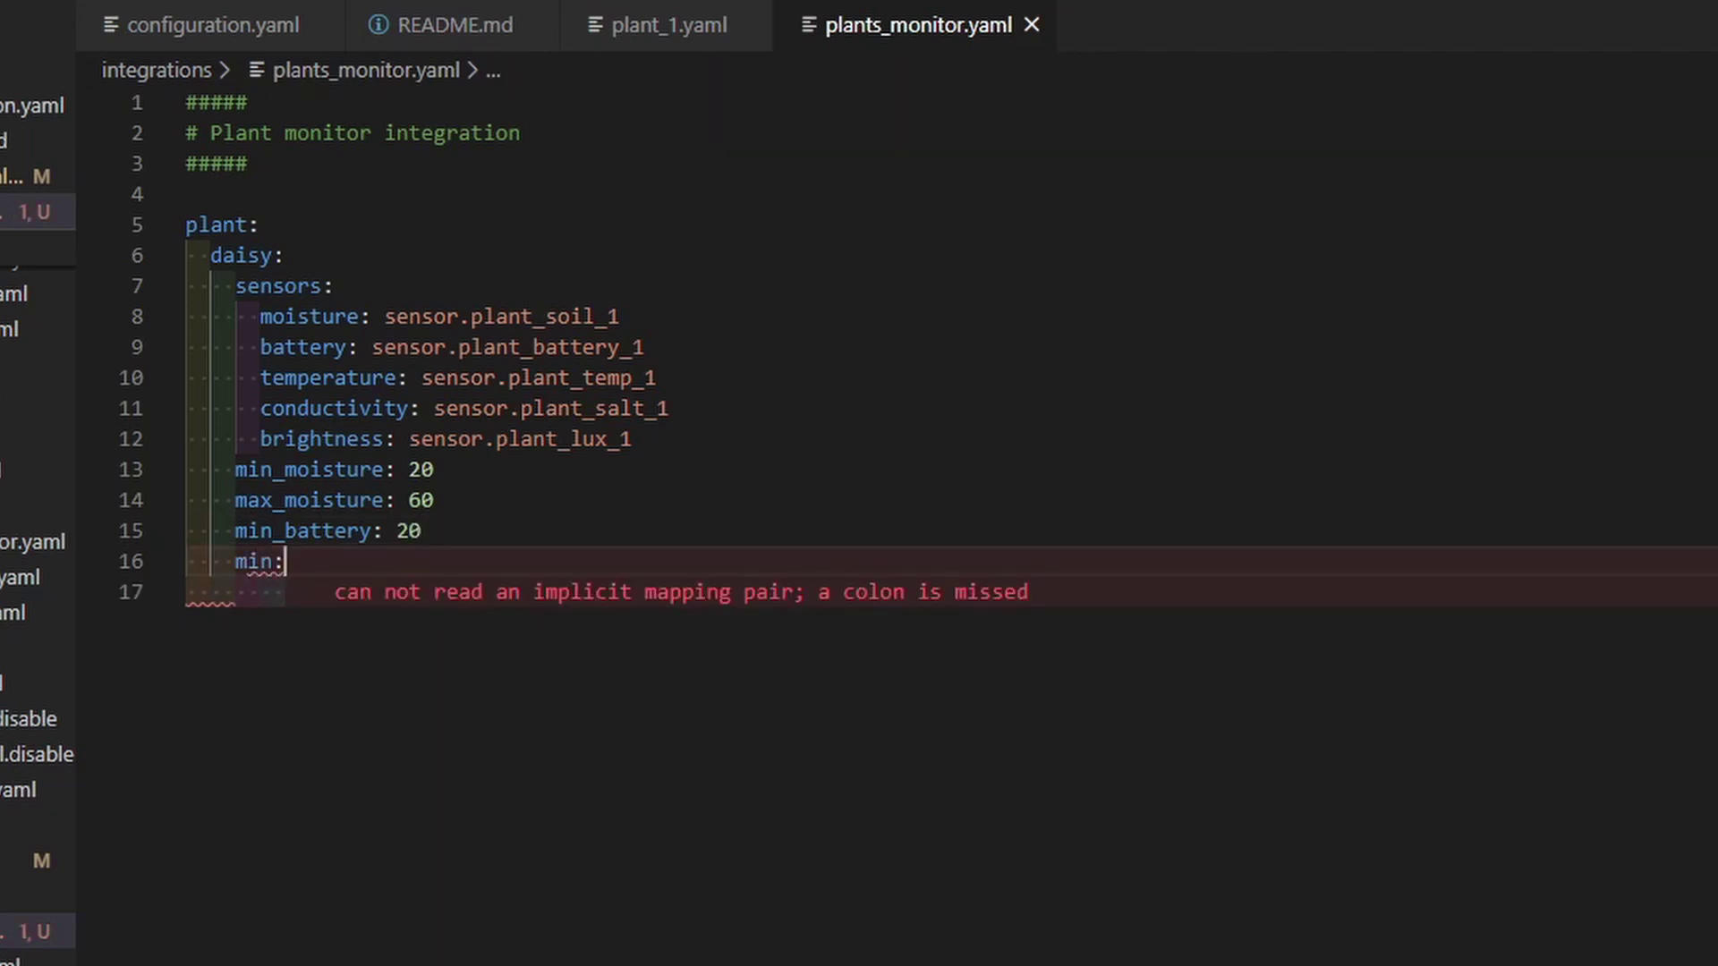
{"action": "key", "text": "BackSpace"}
{"action": "type", "text": "_conductivity"}
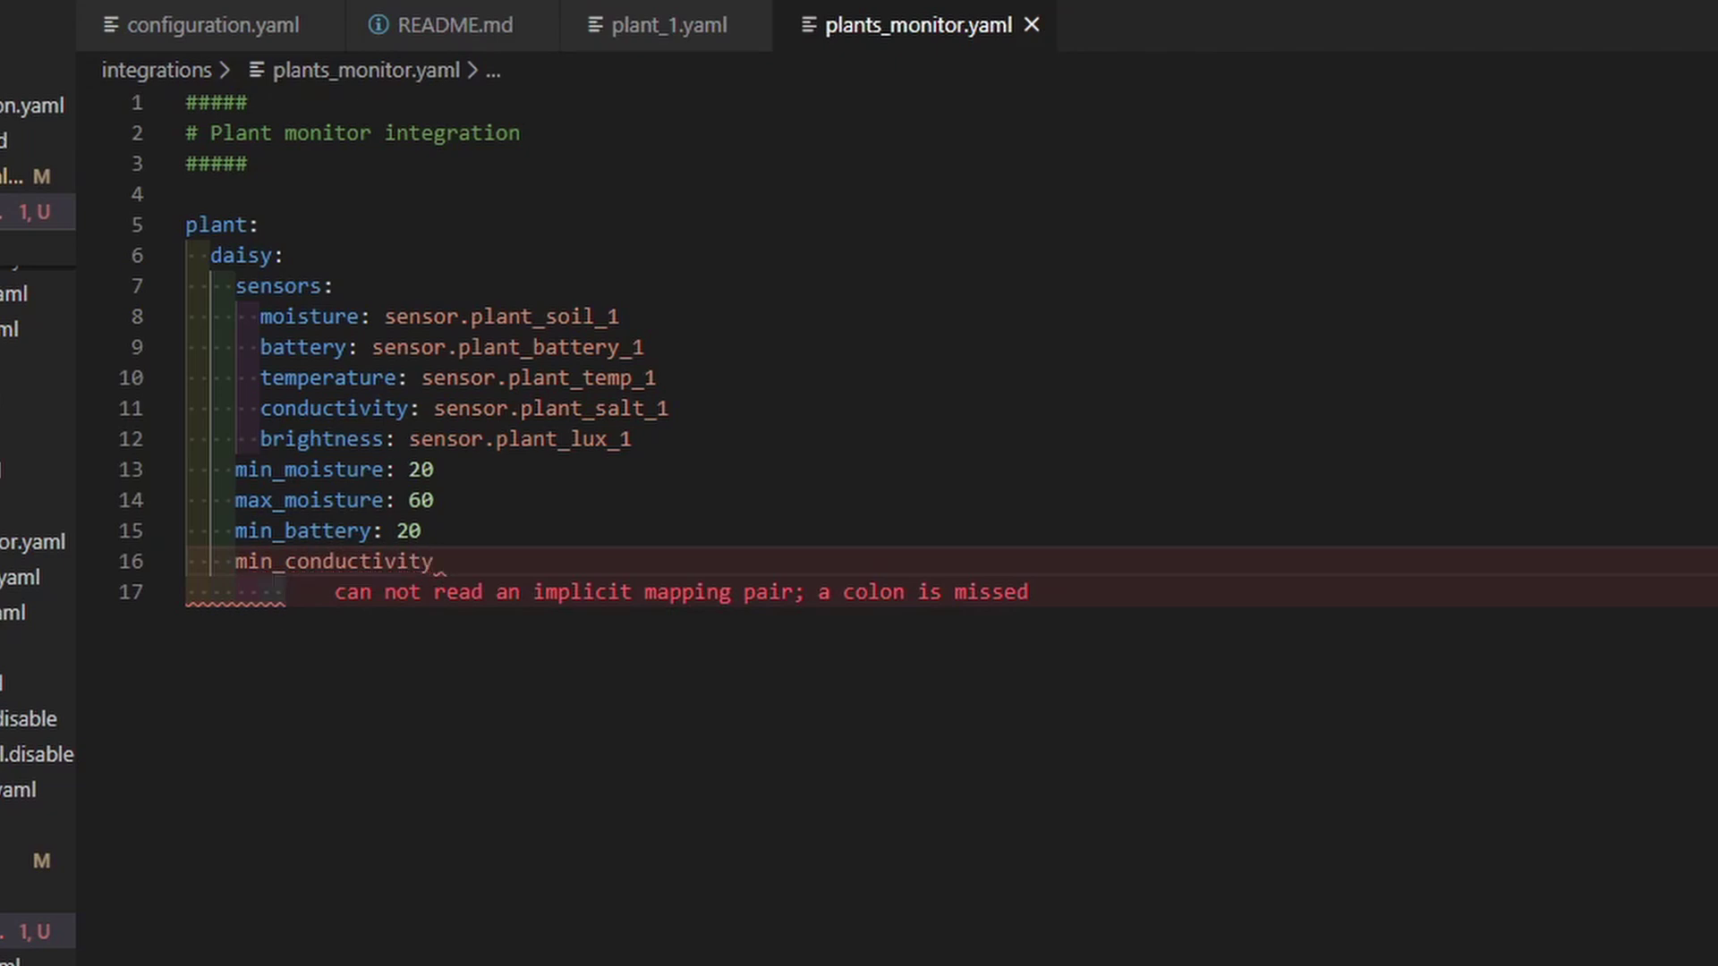
{"action": "type", "text": ": "}
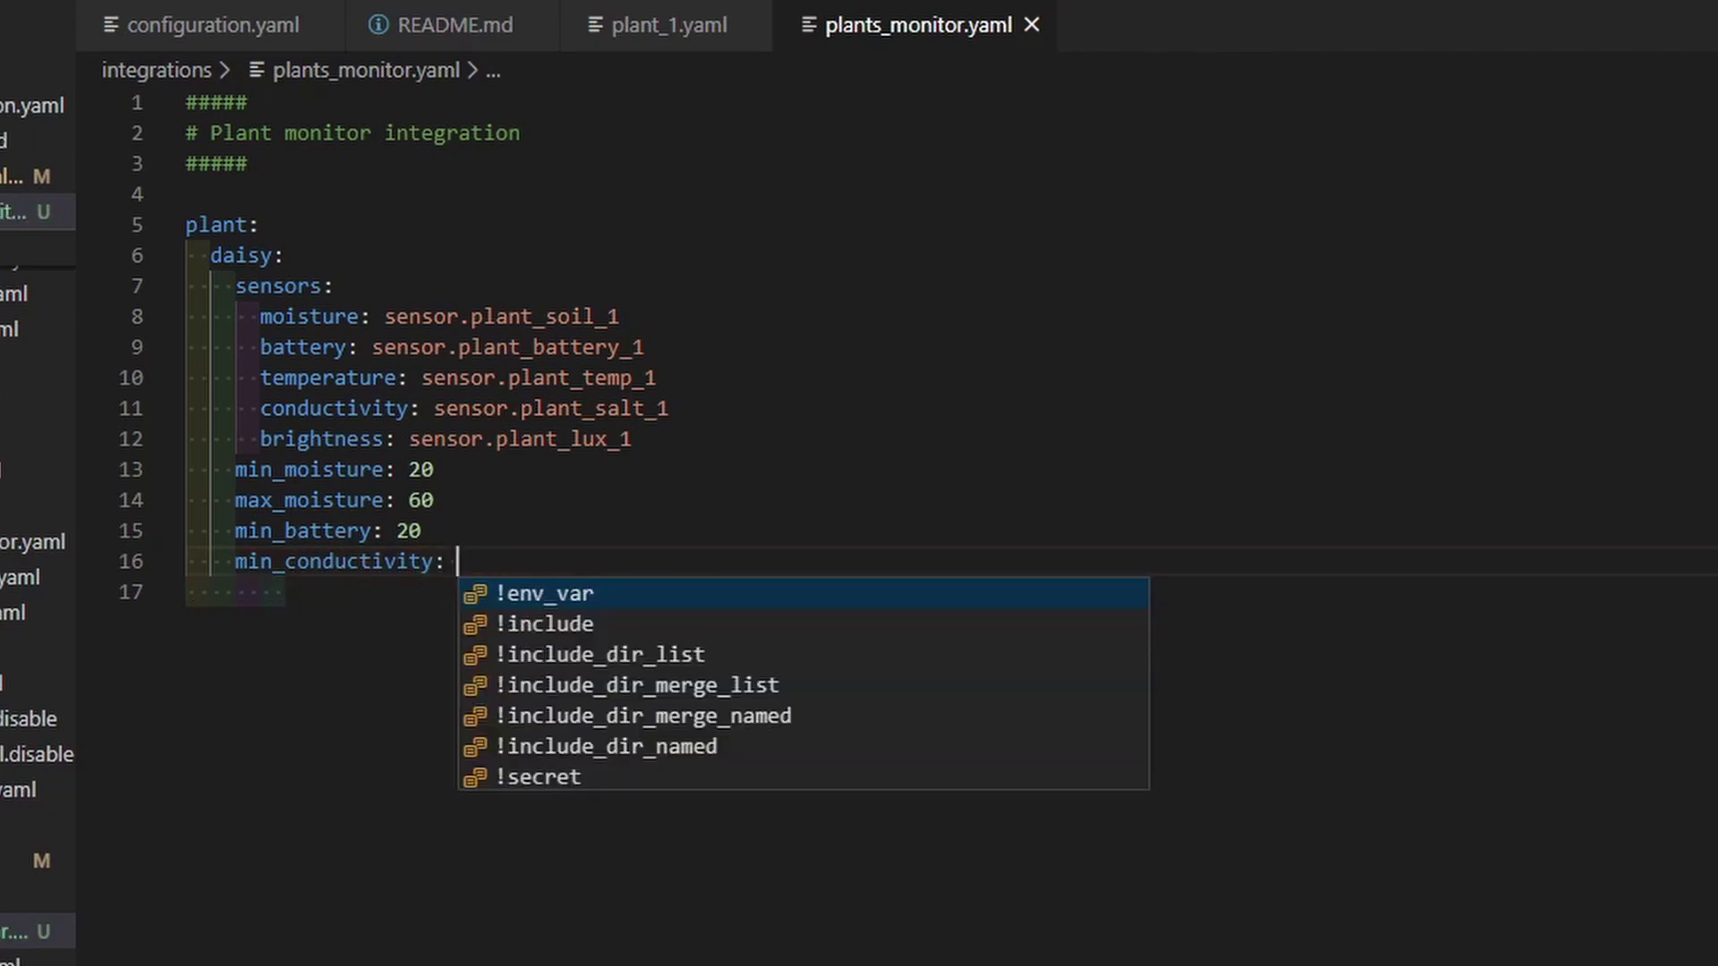
{"action": "type", "text": "1"}
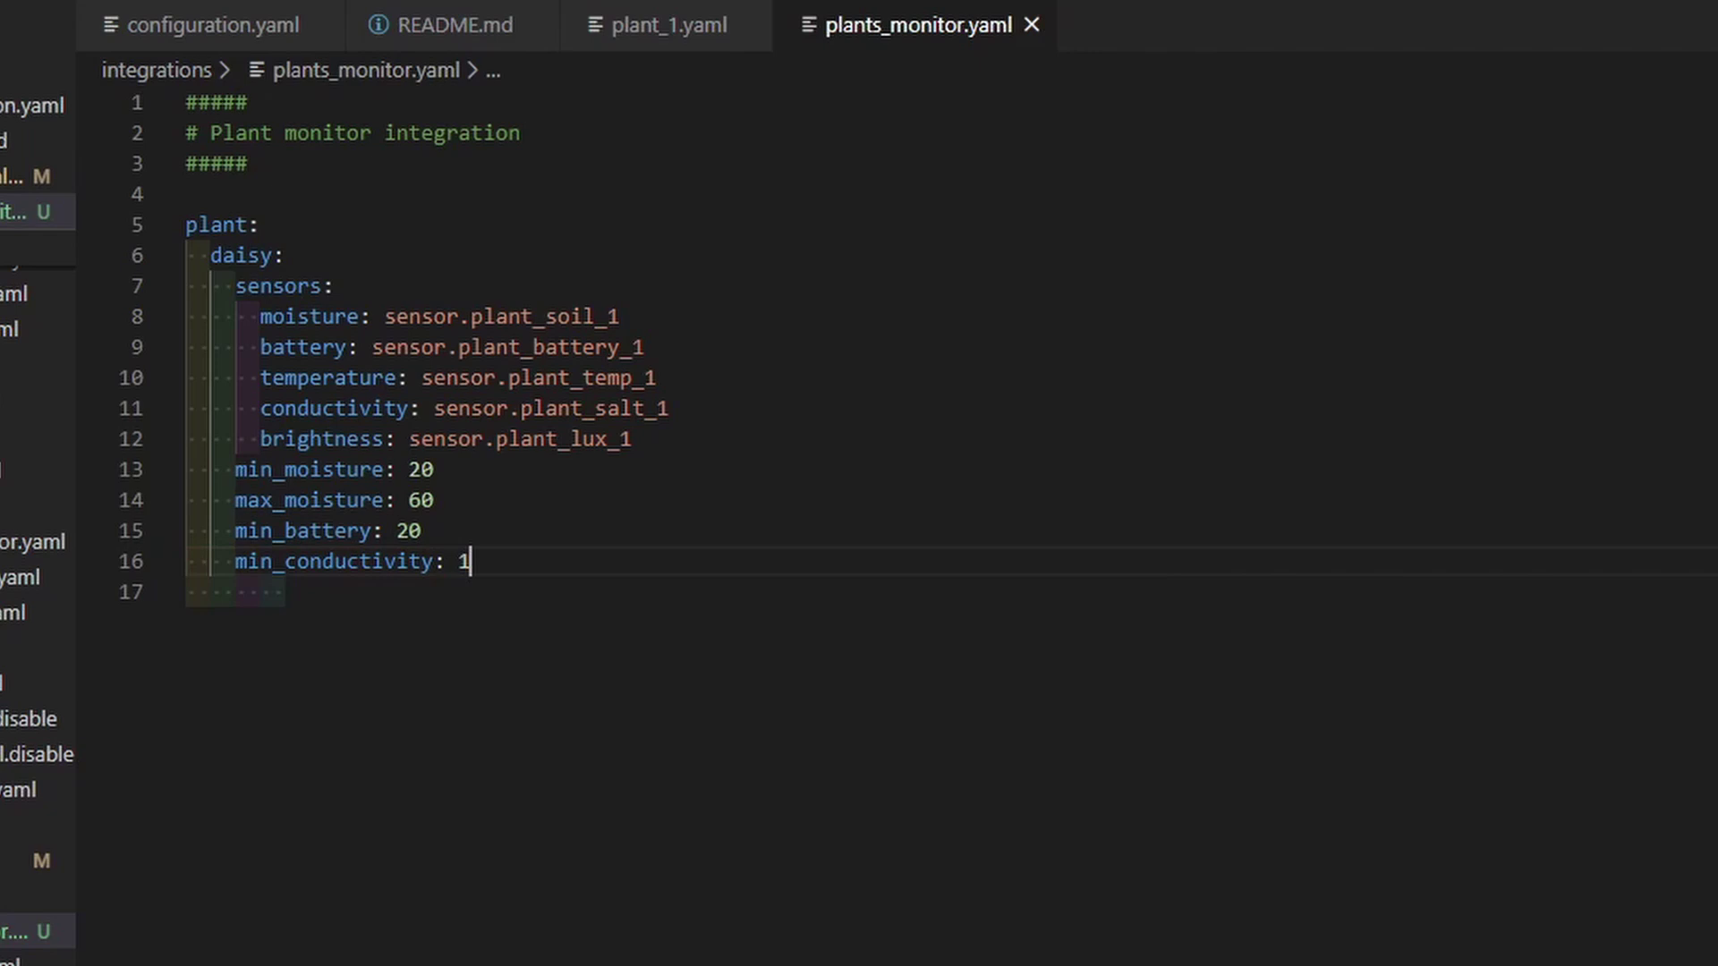
{"action": "type", "text": "50"}
{"action": "key", "text": "Return"}
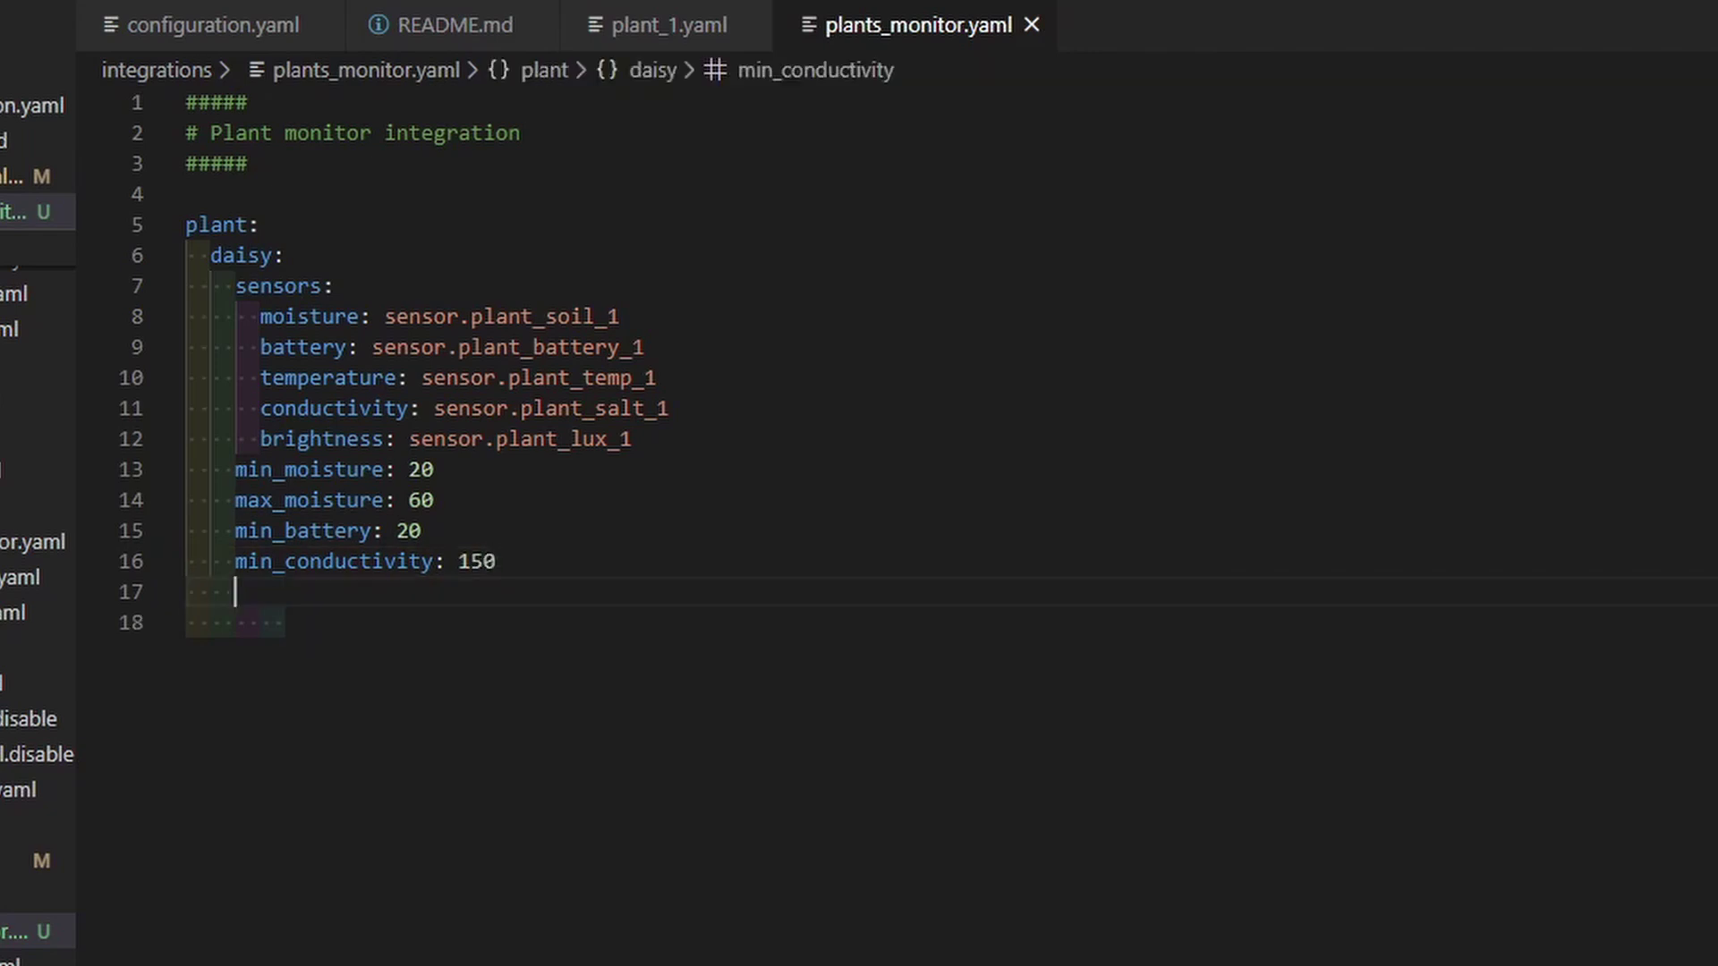
{"action": "type", "text": "mi"}
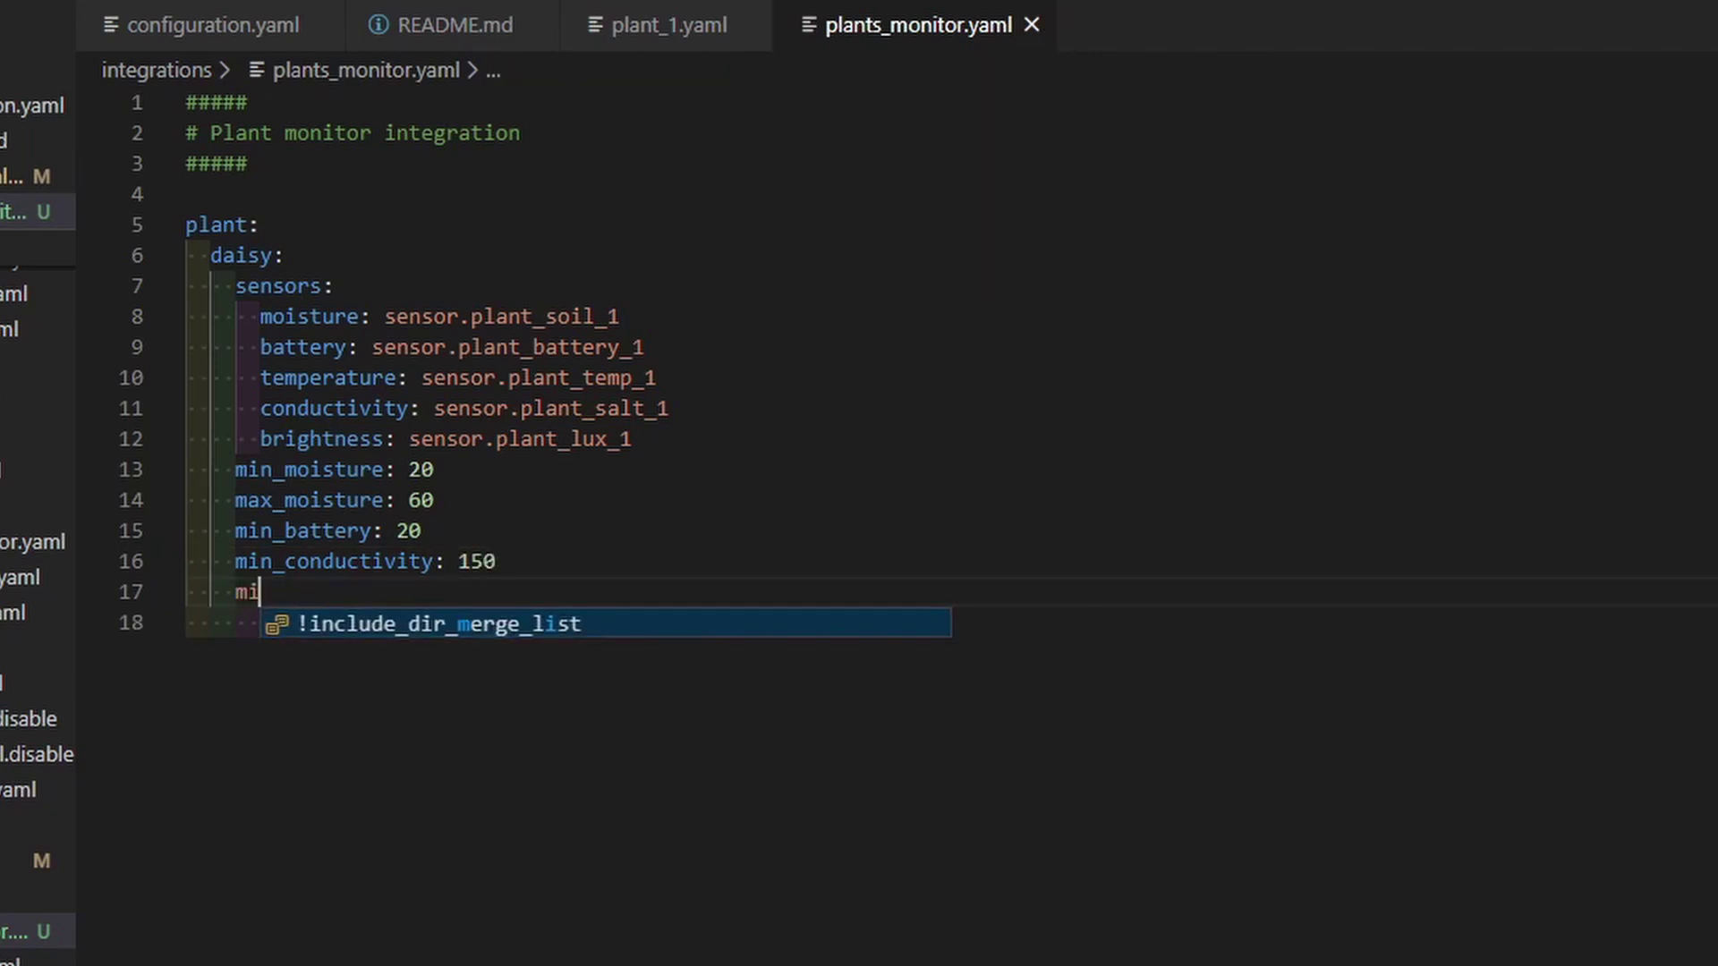
{"action": "type", "text": "n_tempe"}
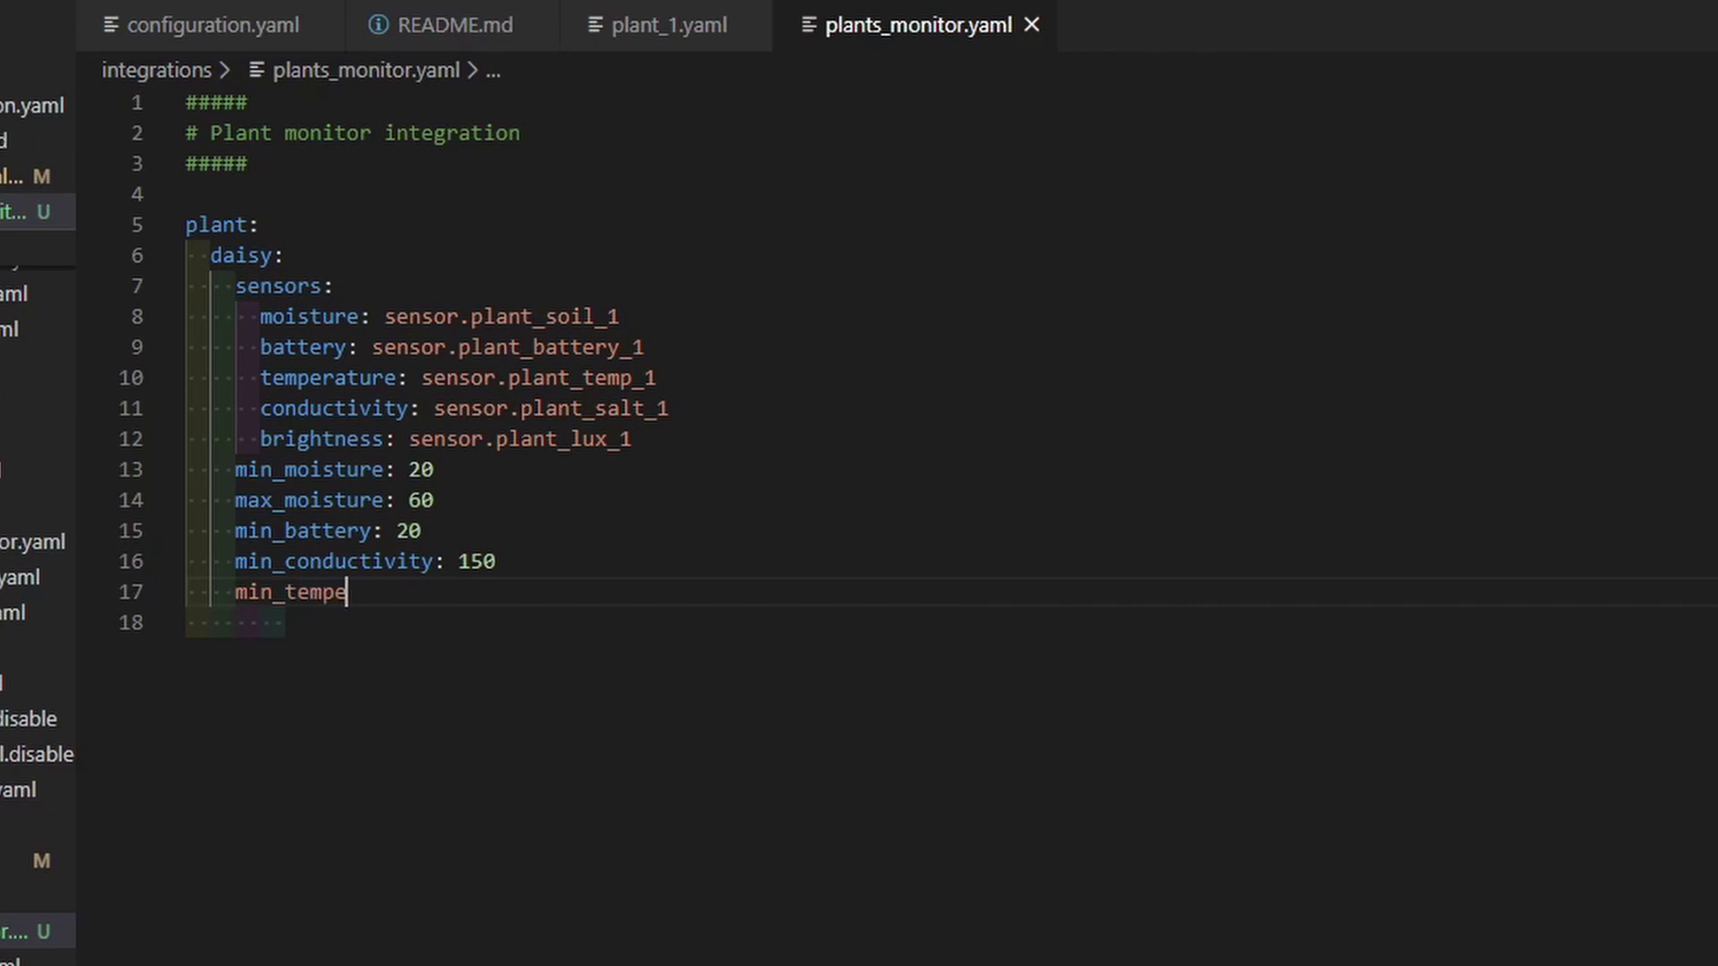
{"action": "type", "text": "rature: "}
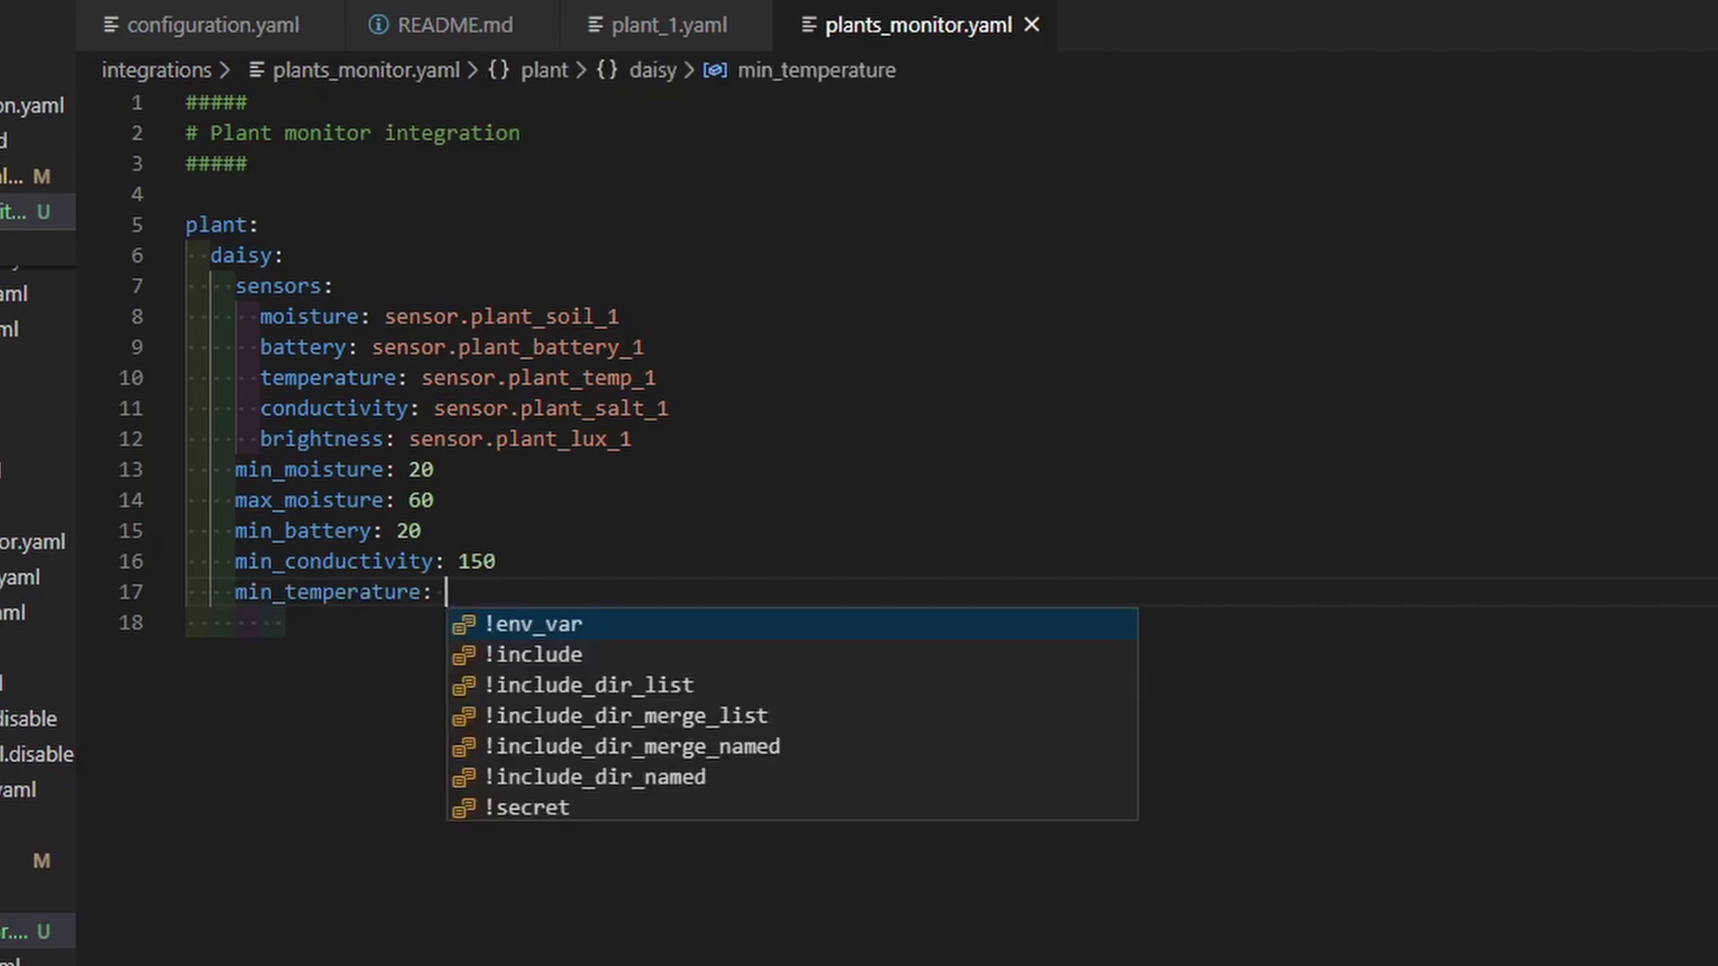
{"action": "type", "text": "15"}
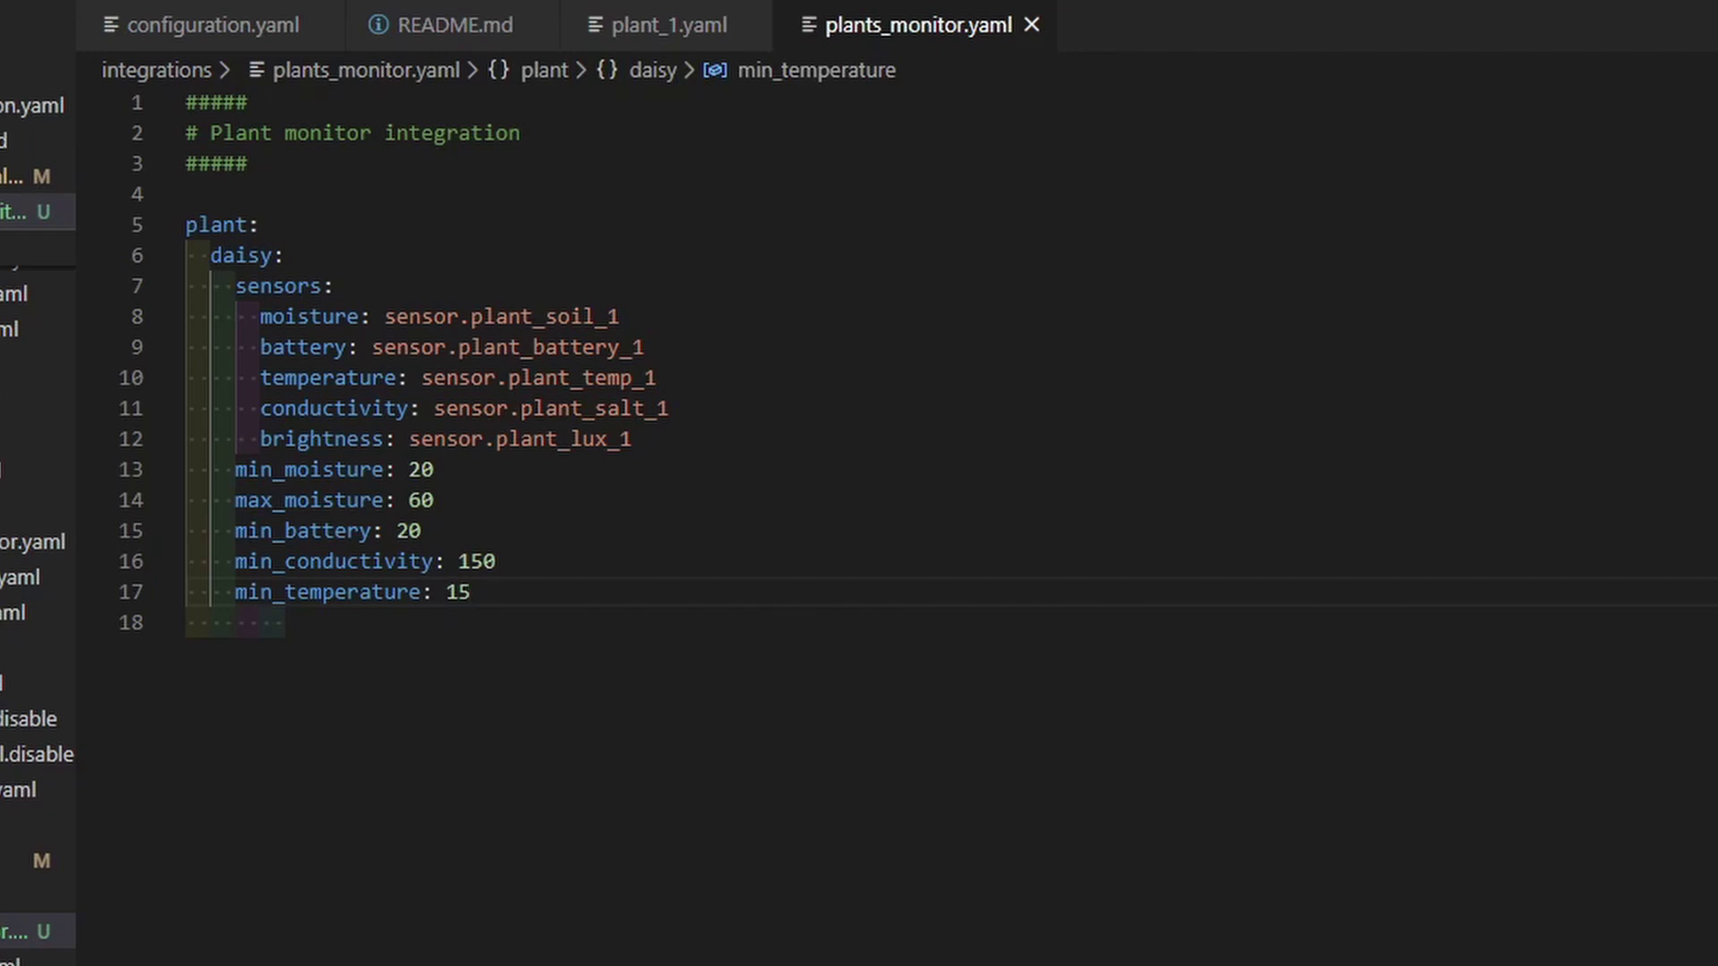
{"action": "key", "text": "Return"}
{"action": "type", "text": "m"}
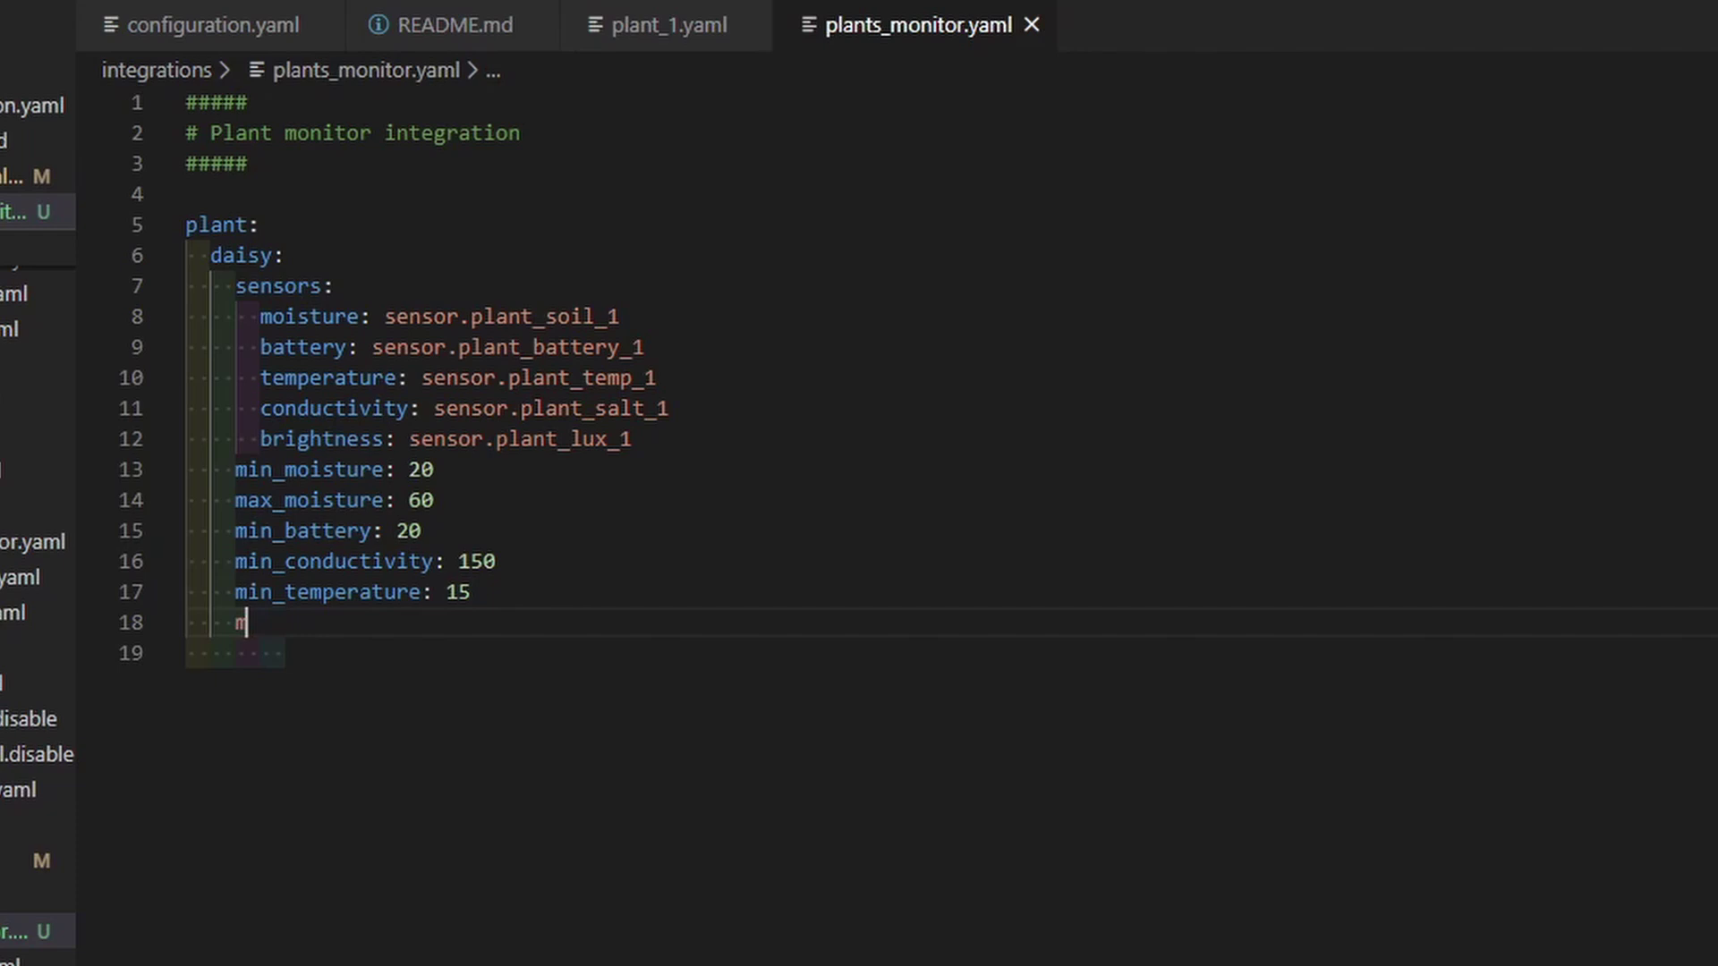
{"action": "type", "text": "in_bright"}
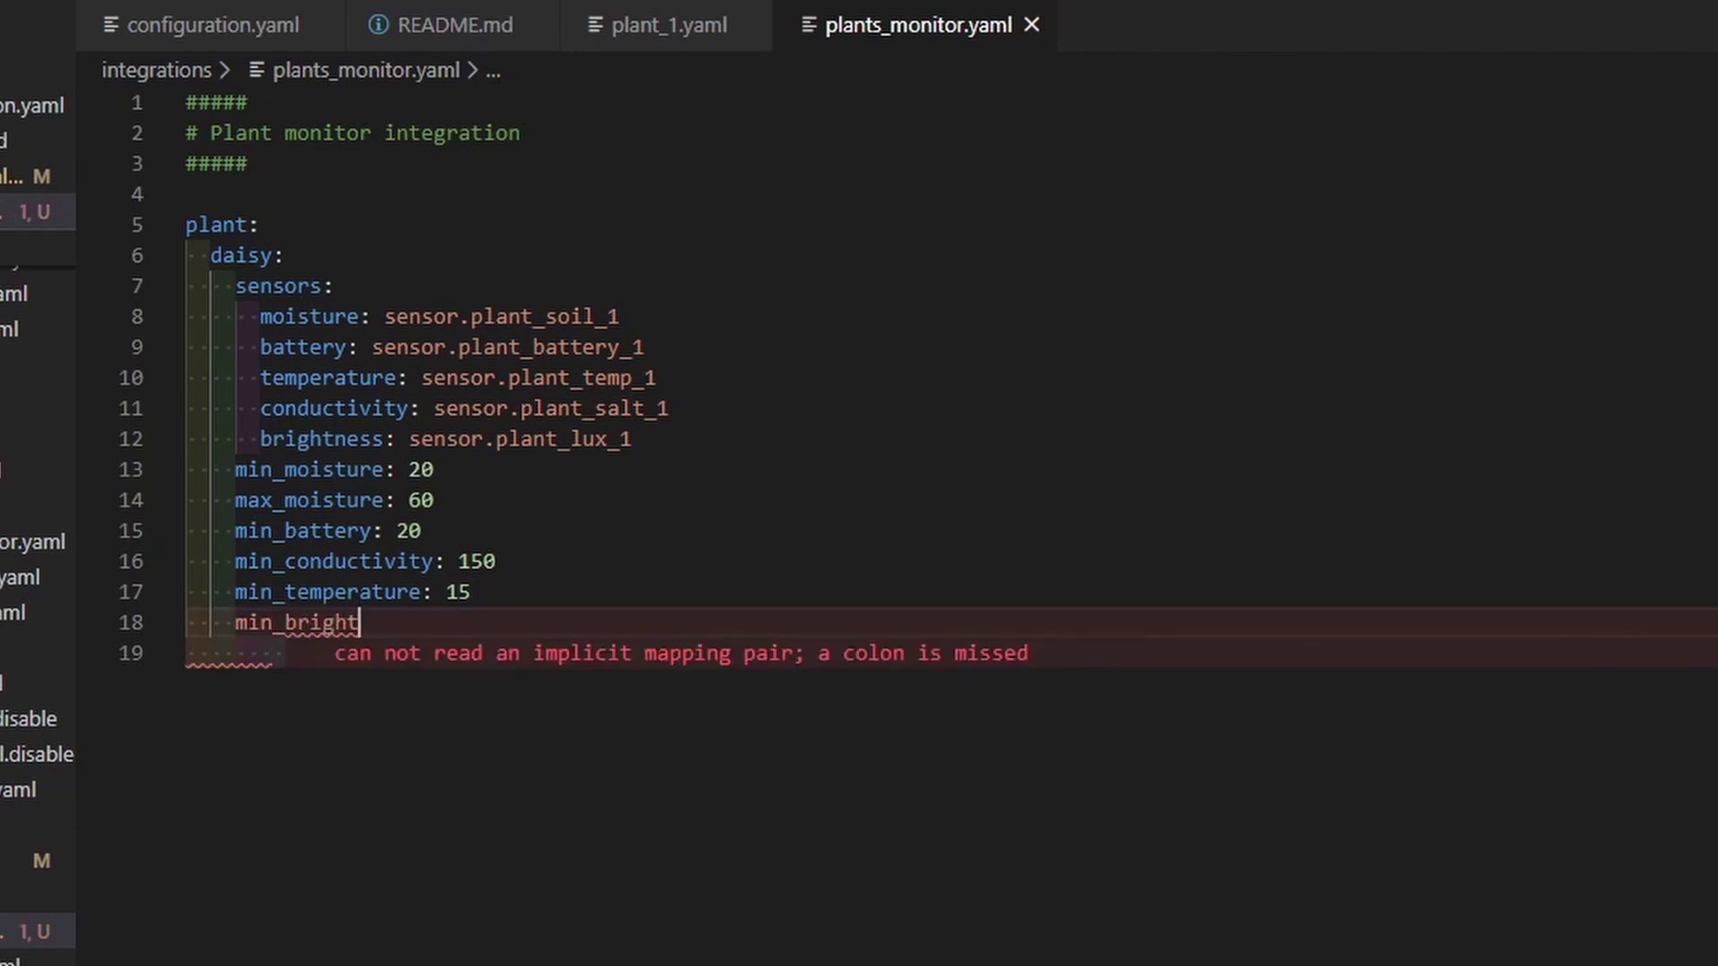
{"action": "type", "text": "ness: "}
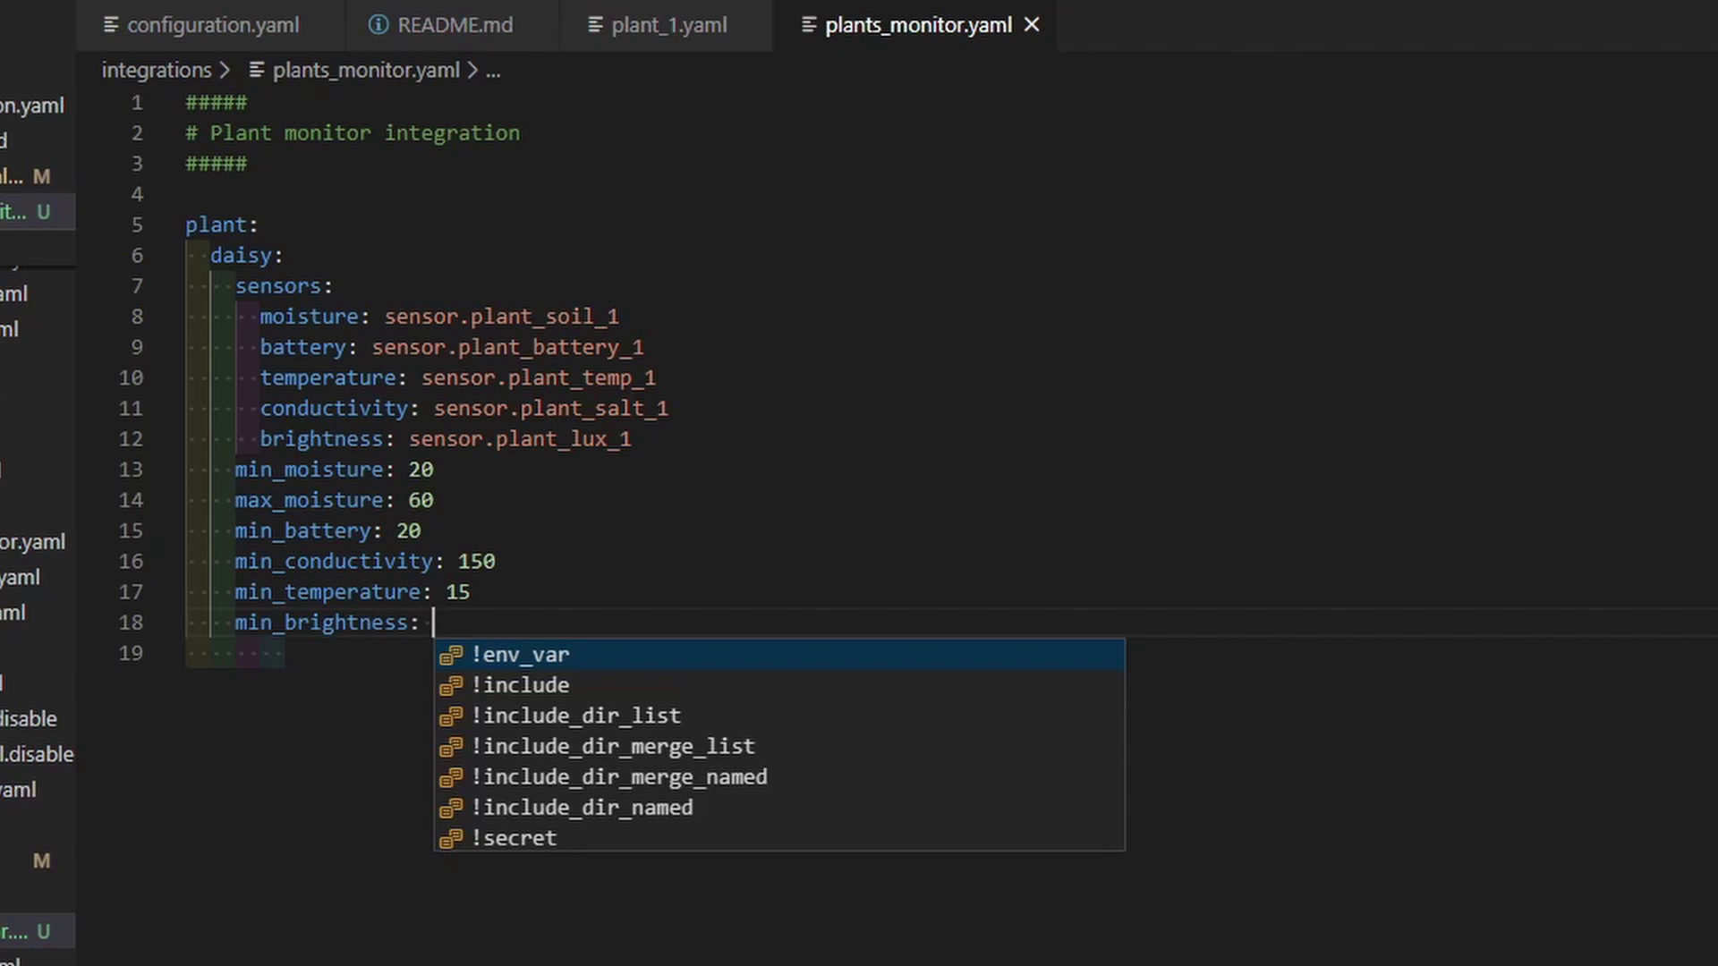
{"action": "type", "text": "1000"}
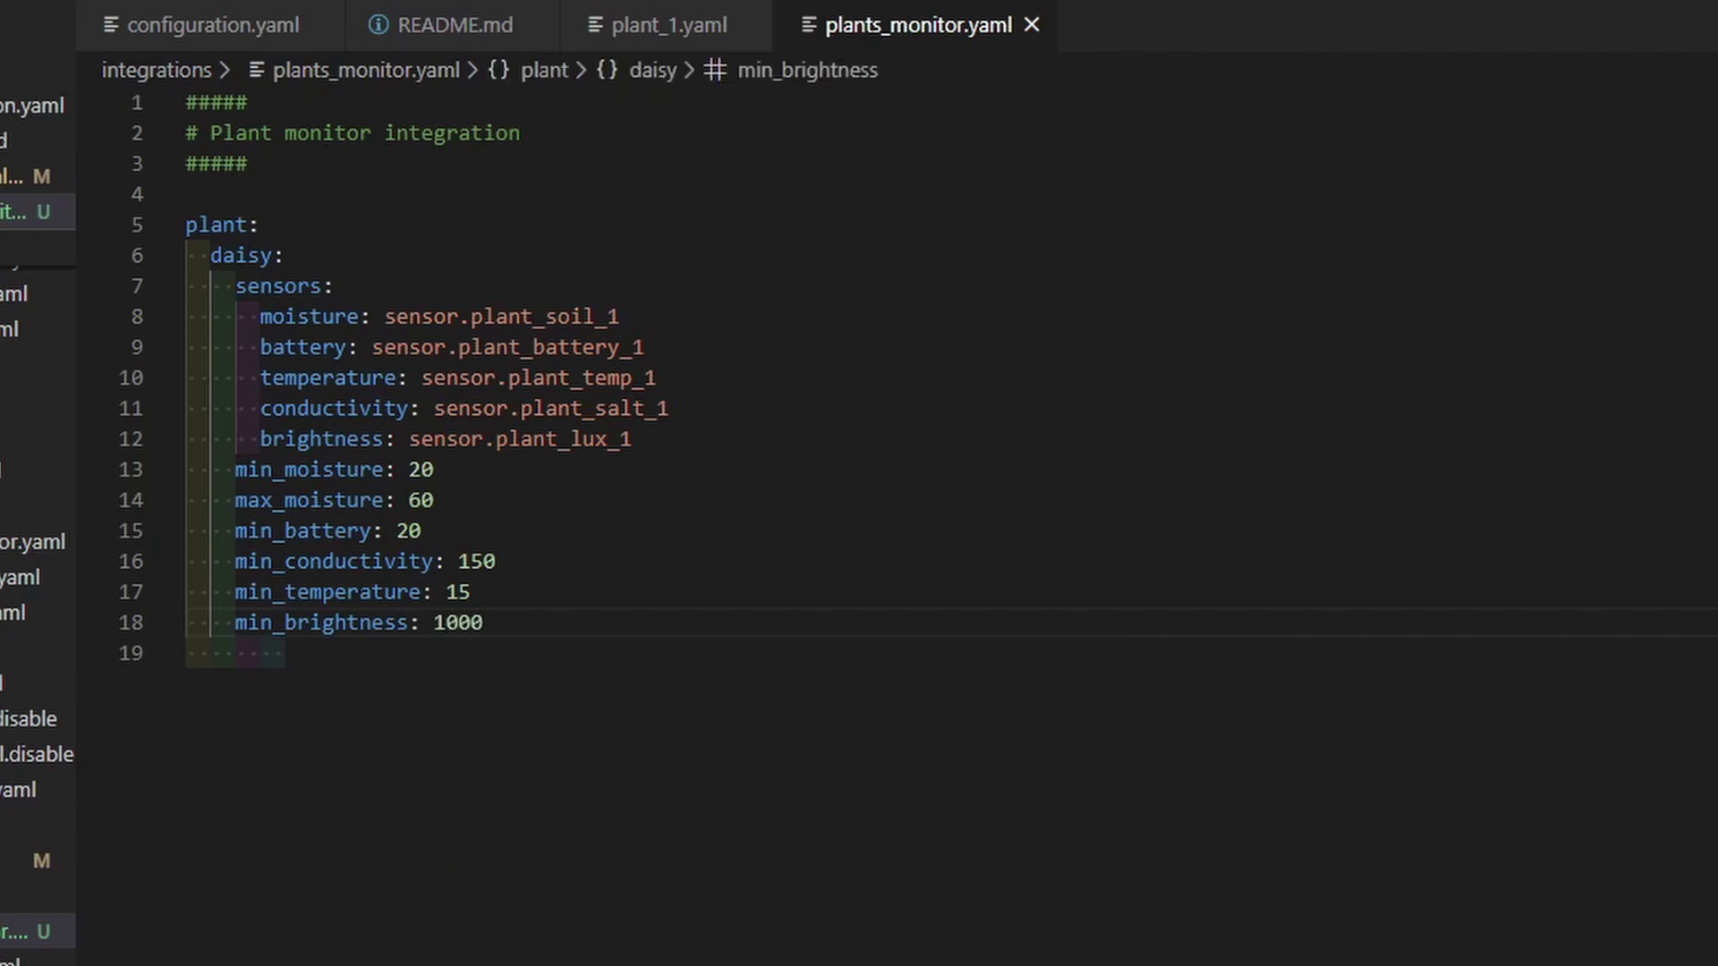
Step: Add check_days: 4 on a new line below min_brightness
{"action": "key", "text": "Return"}
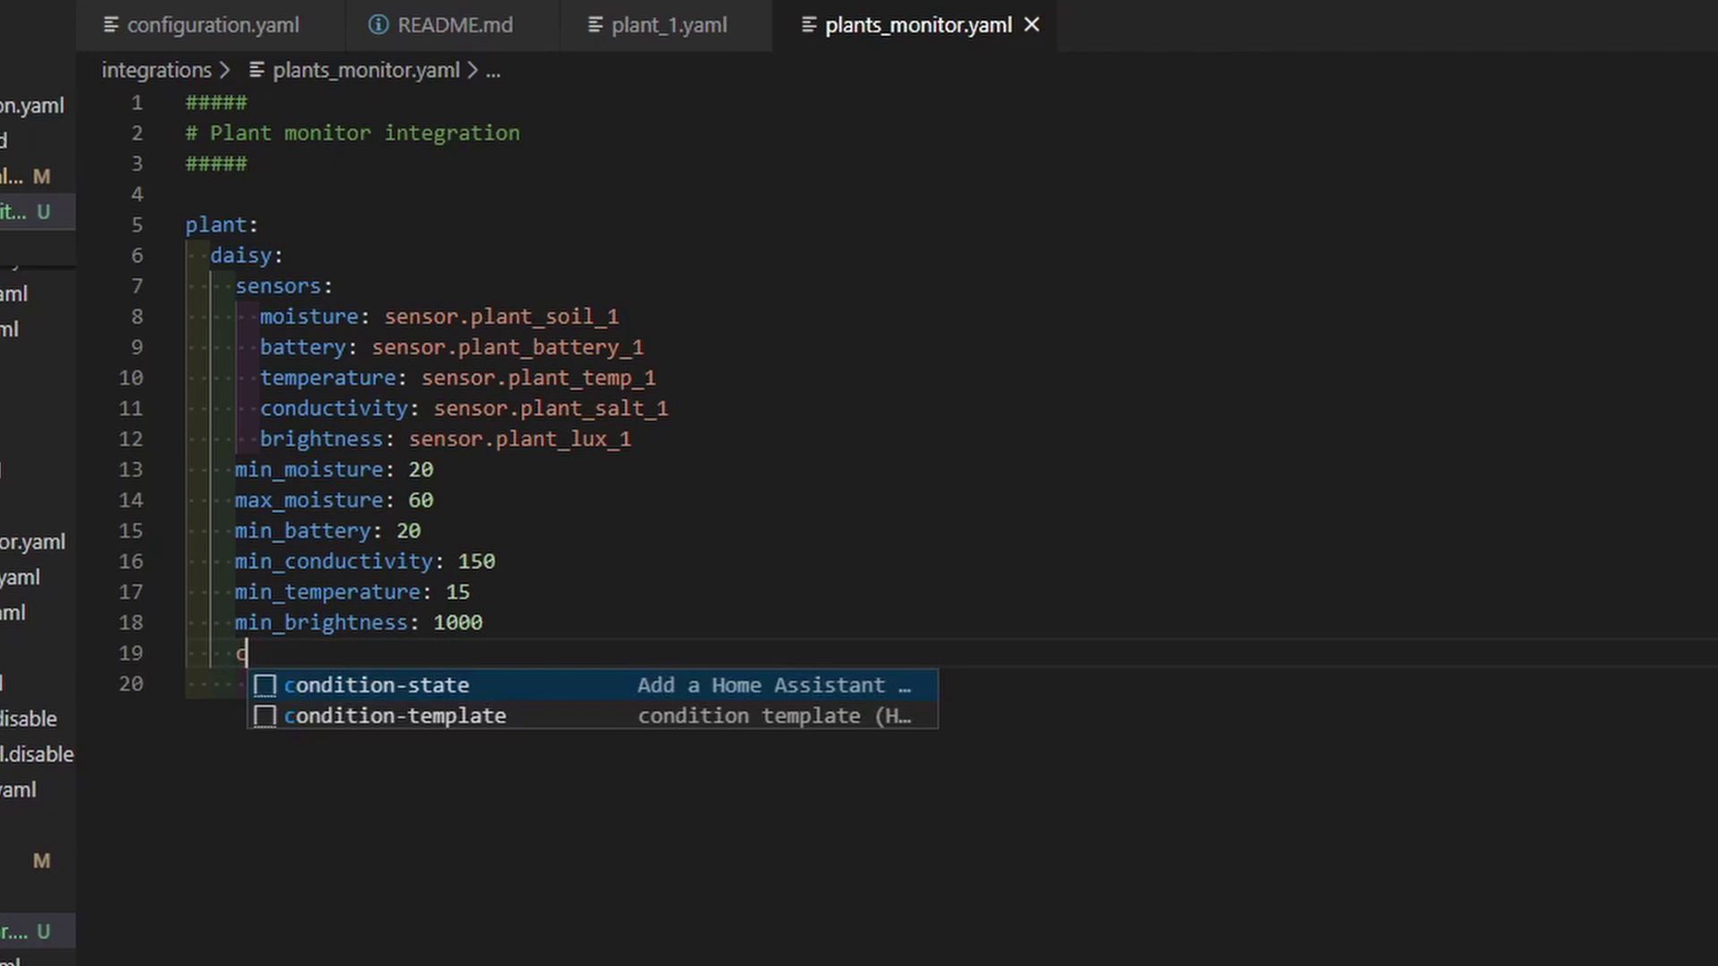
{"action": "type", "text": "check_days:"}
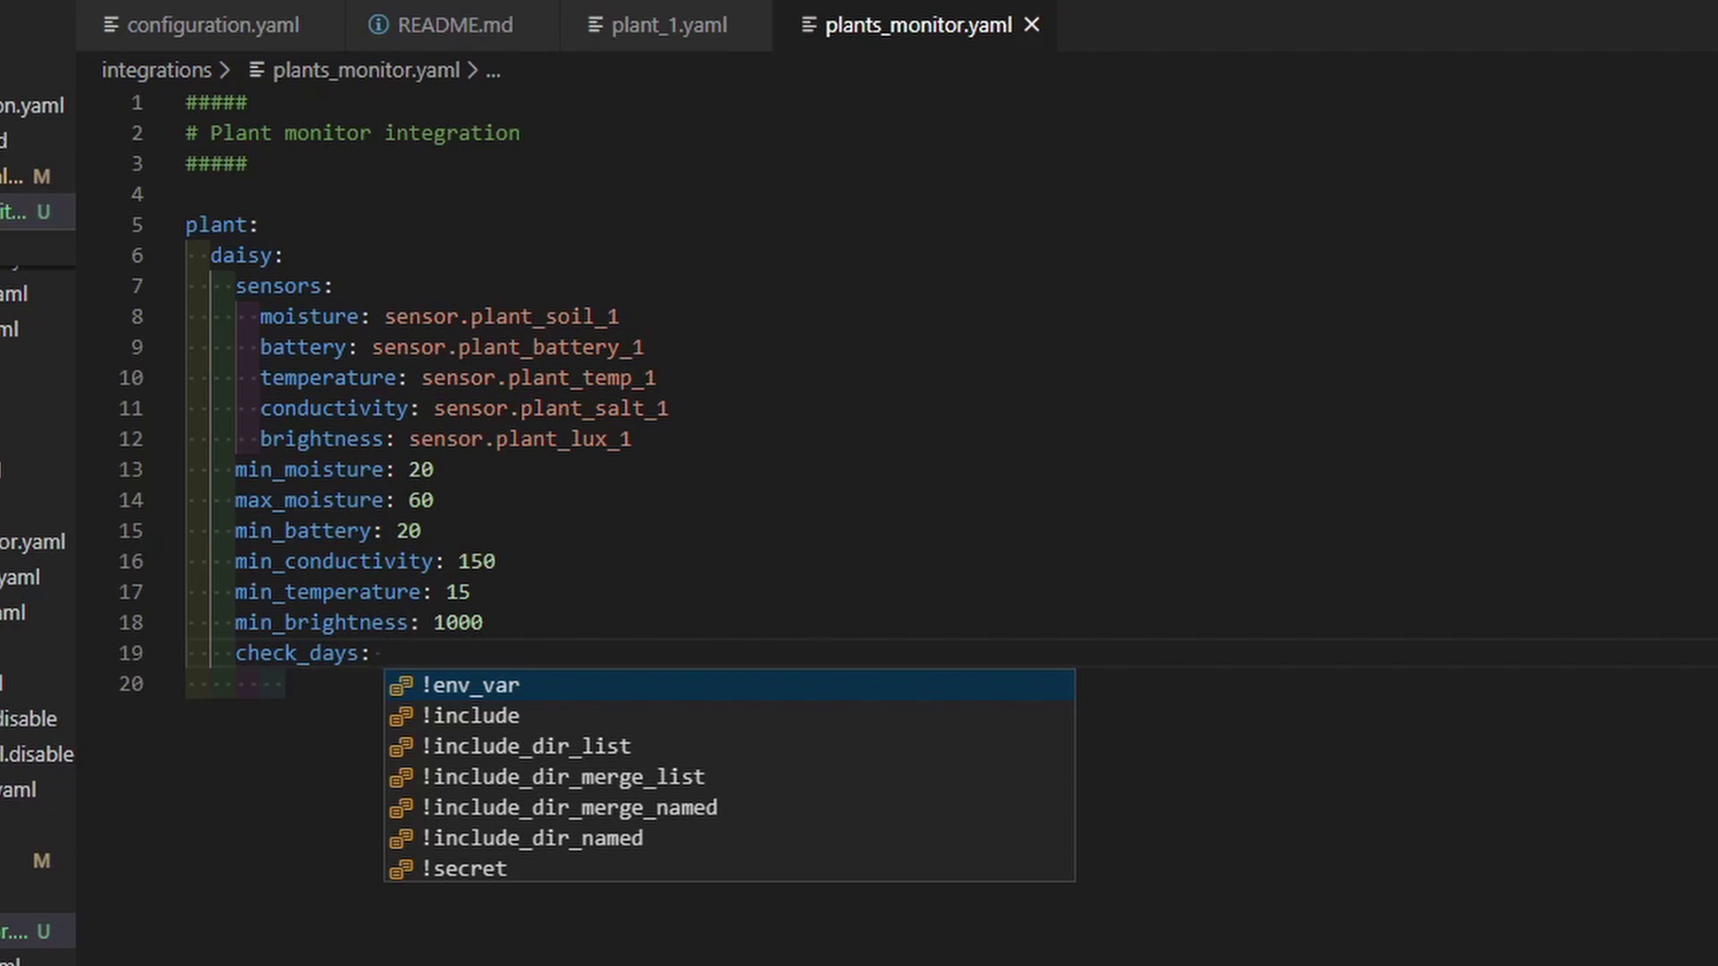
{"action": "type", "text": "4"}
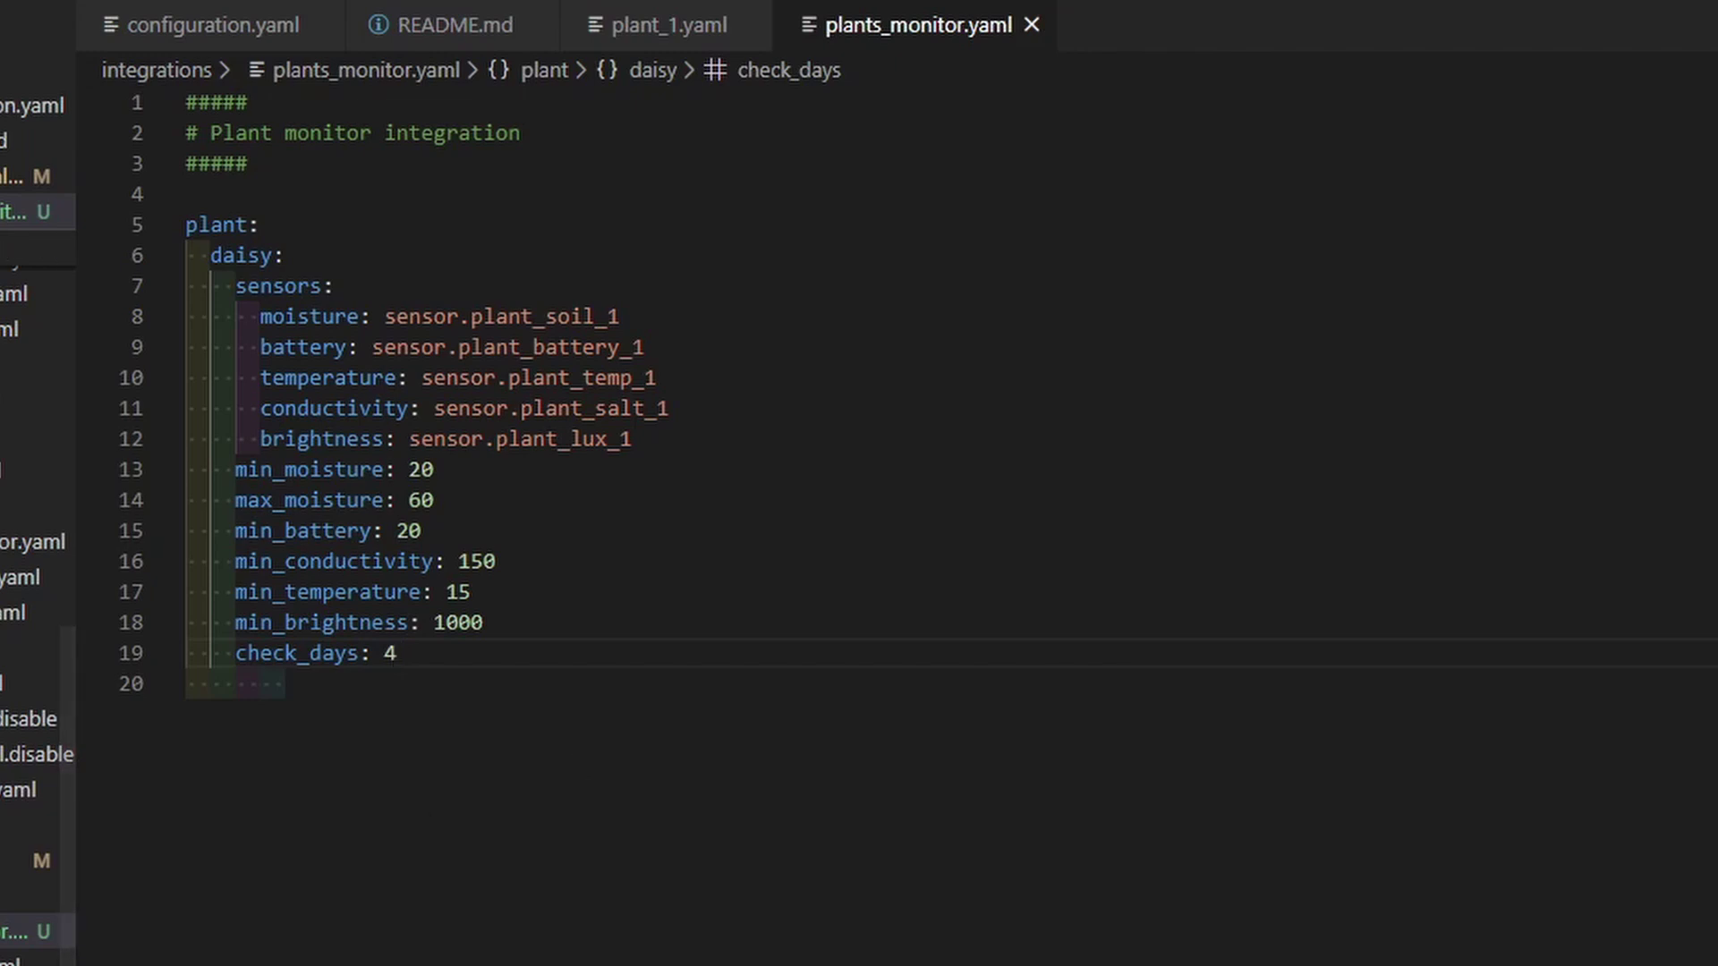
Step: Run Check Configuration in Server Controls, then restart the Home Assistant server
{"action": "left_click", "coordinate": [29, 899]}
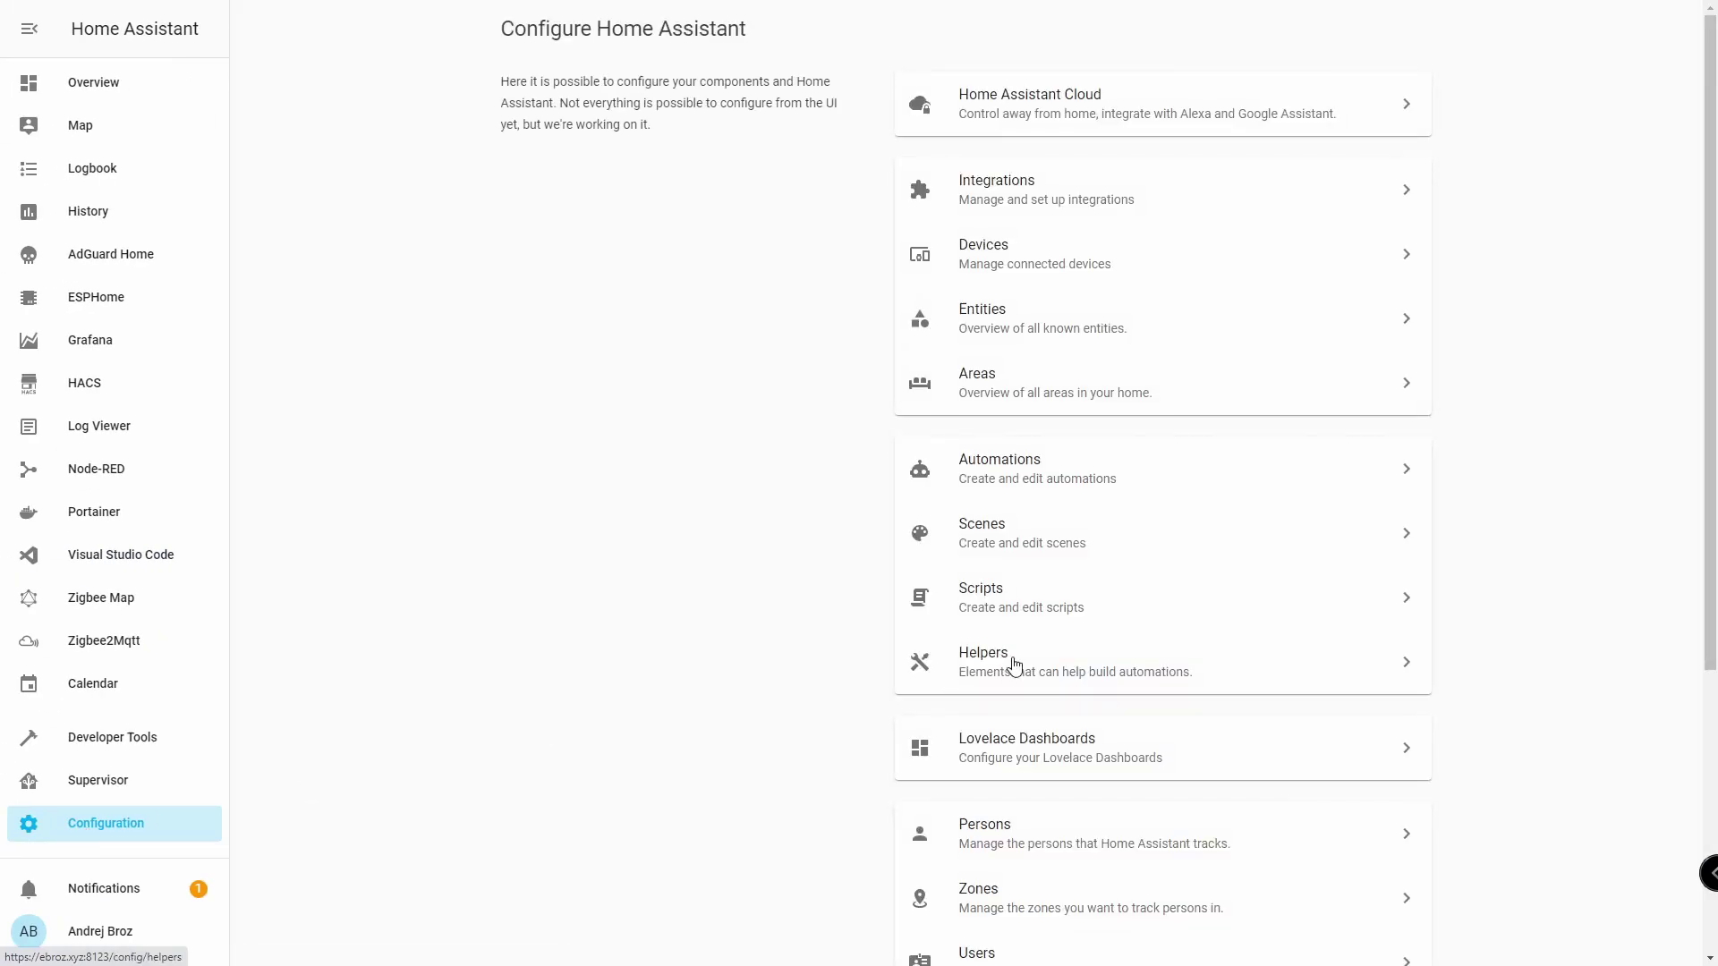
{"action": "scroll", "coordinate": [1012, 667], "scroll_direction": "down", "scroll_amount": 5}
{"action": "left_click", "coordinate": [1019, 718]}
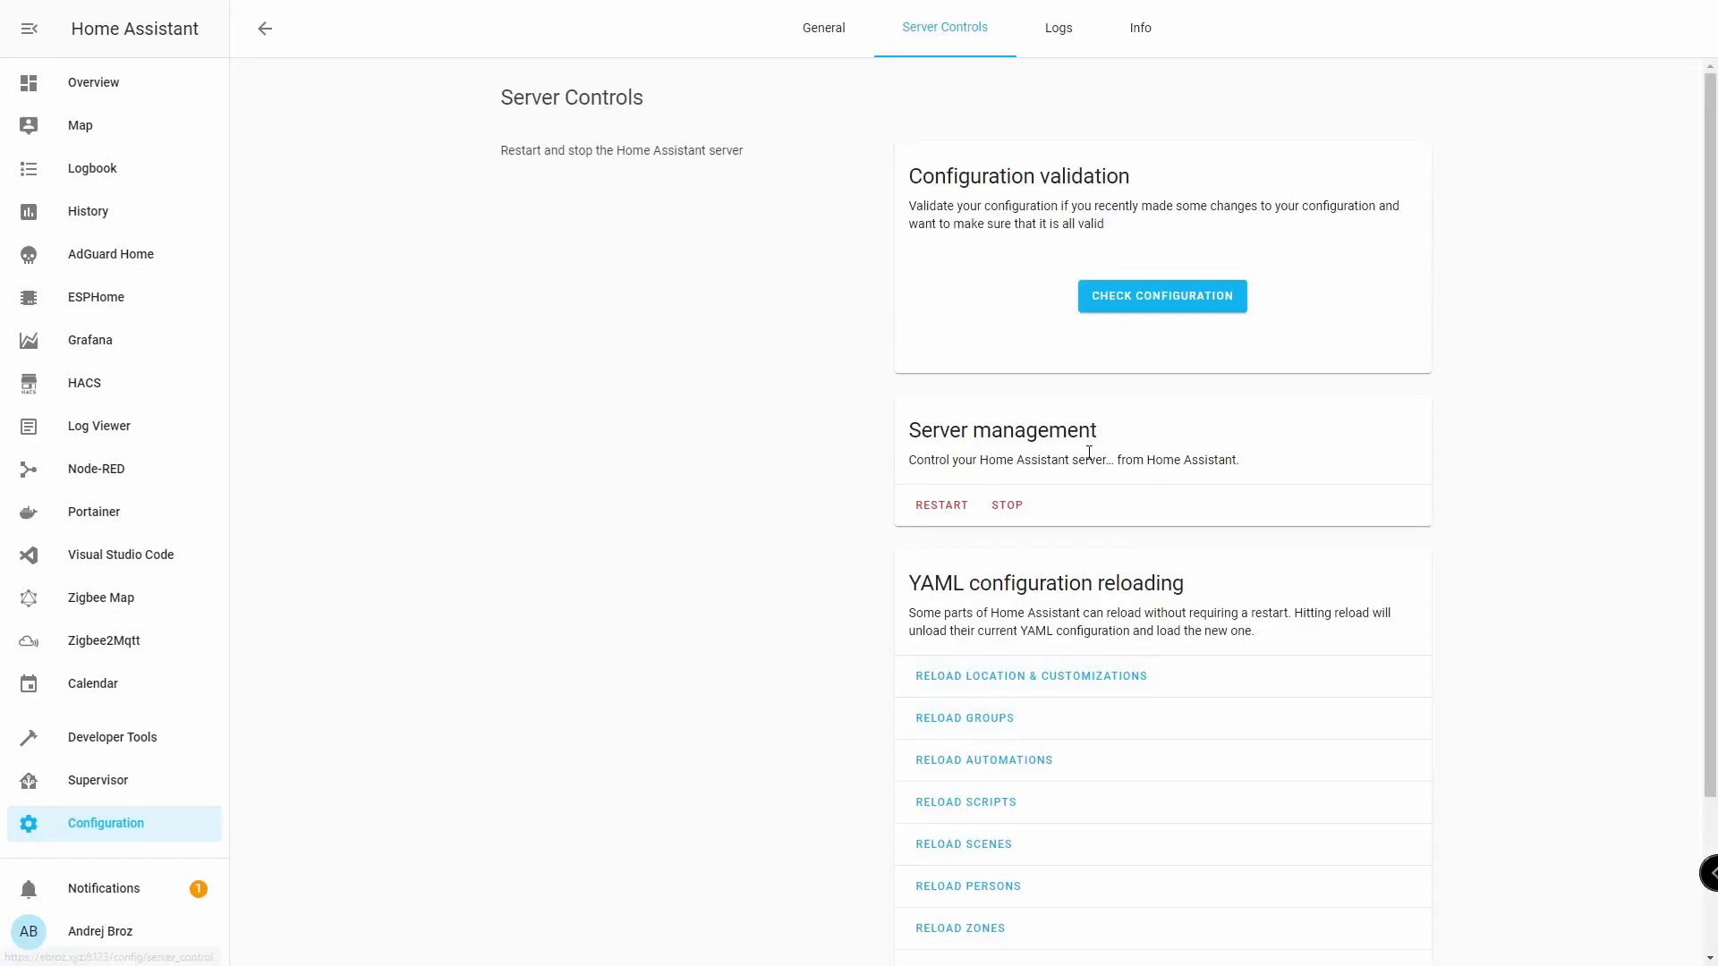
{"action": "left_click", "coordinate": [1174, 311]}
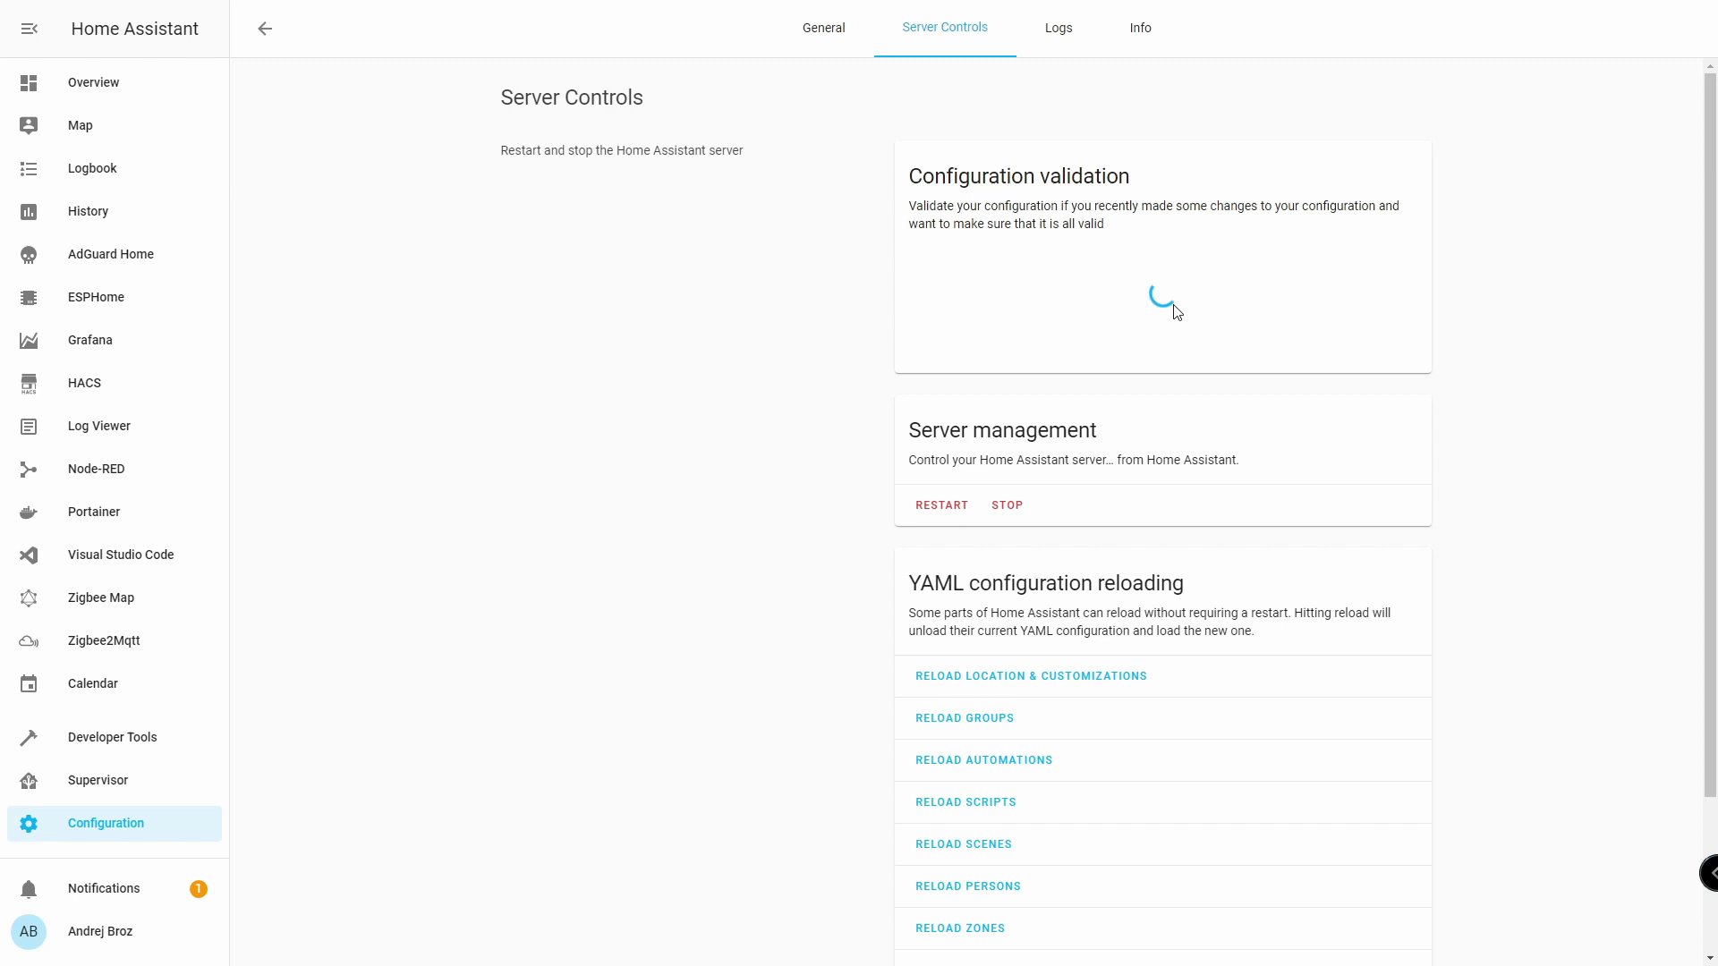
{"action": "left_click", "coordinate": [953, 517]}
{"action": "left_click", "coordinate": [996, 551]}
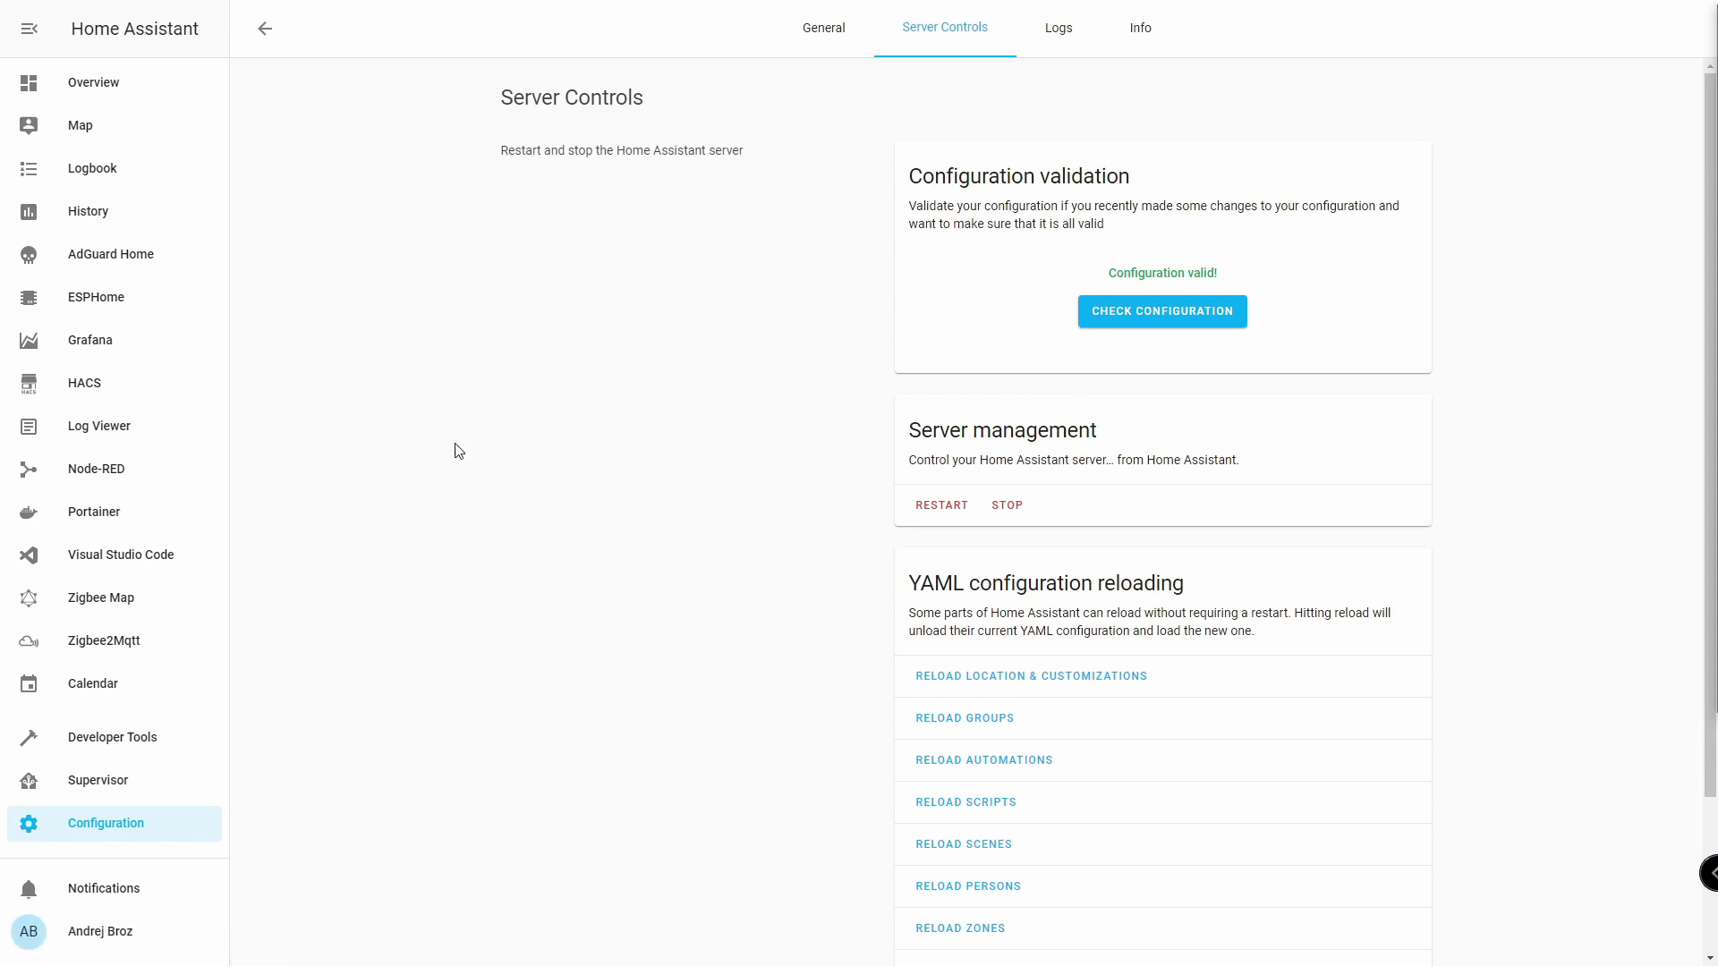
Step: Open the Home dashboard's plant view and put it into edit mode
{"action": "left_click", "coordinate": [126, 99]}
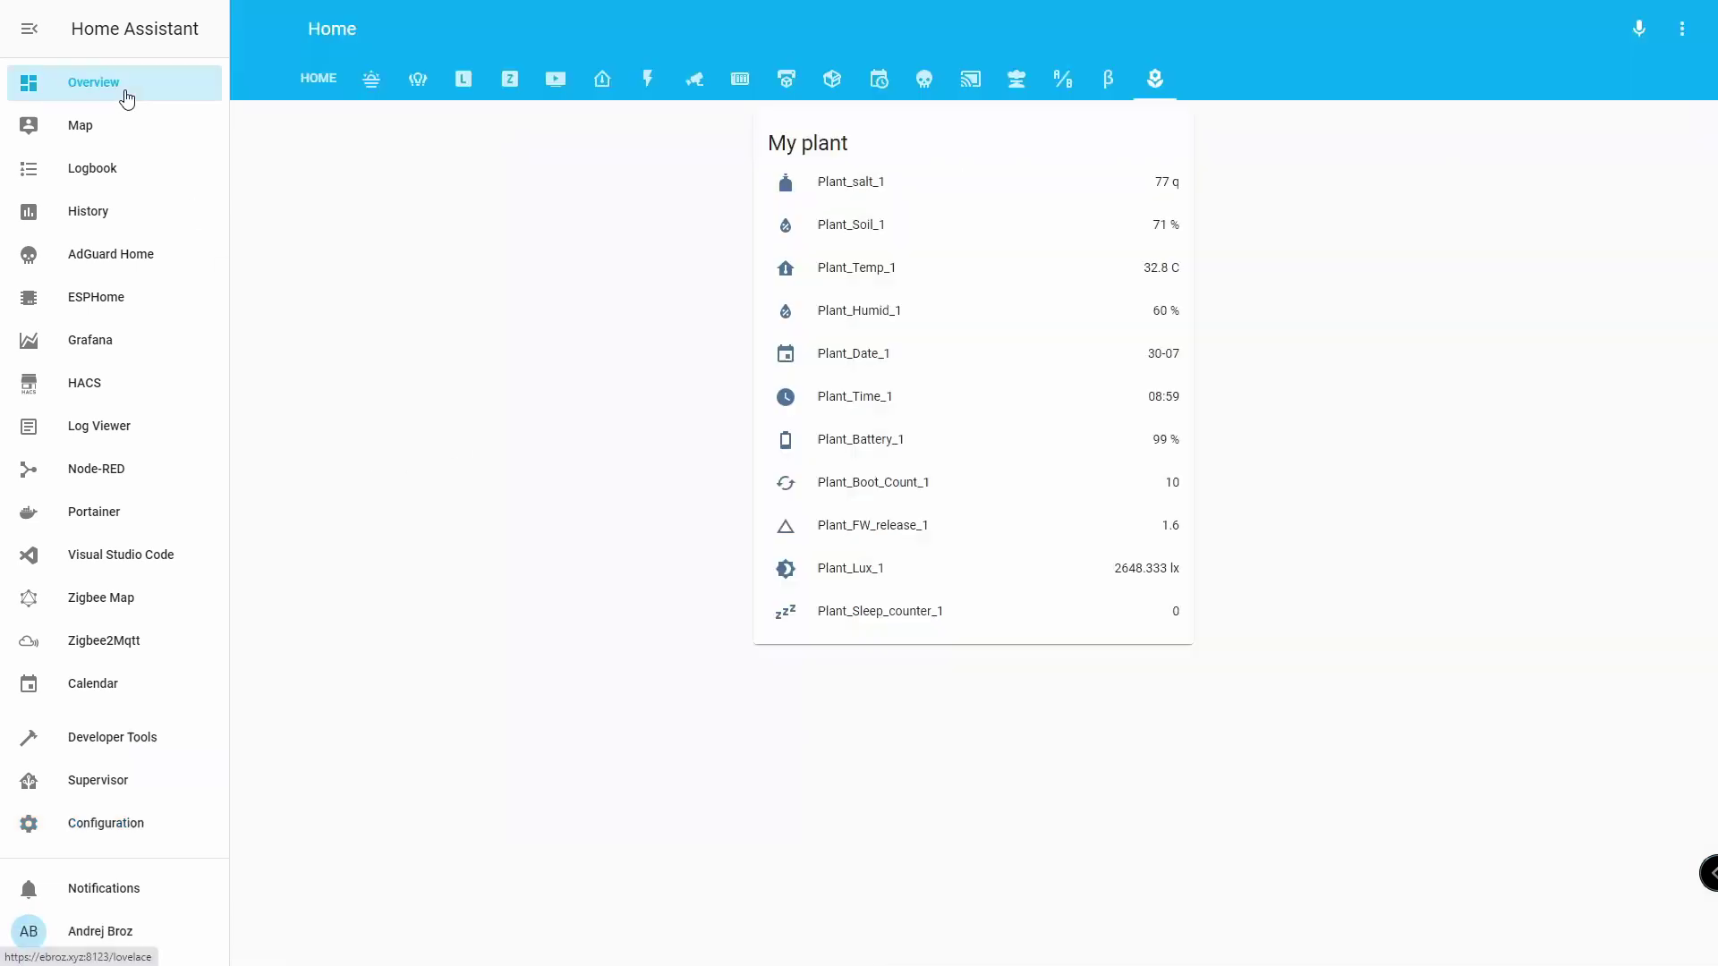
{"action": "left_click", "coordinate": [1156, 80]}
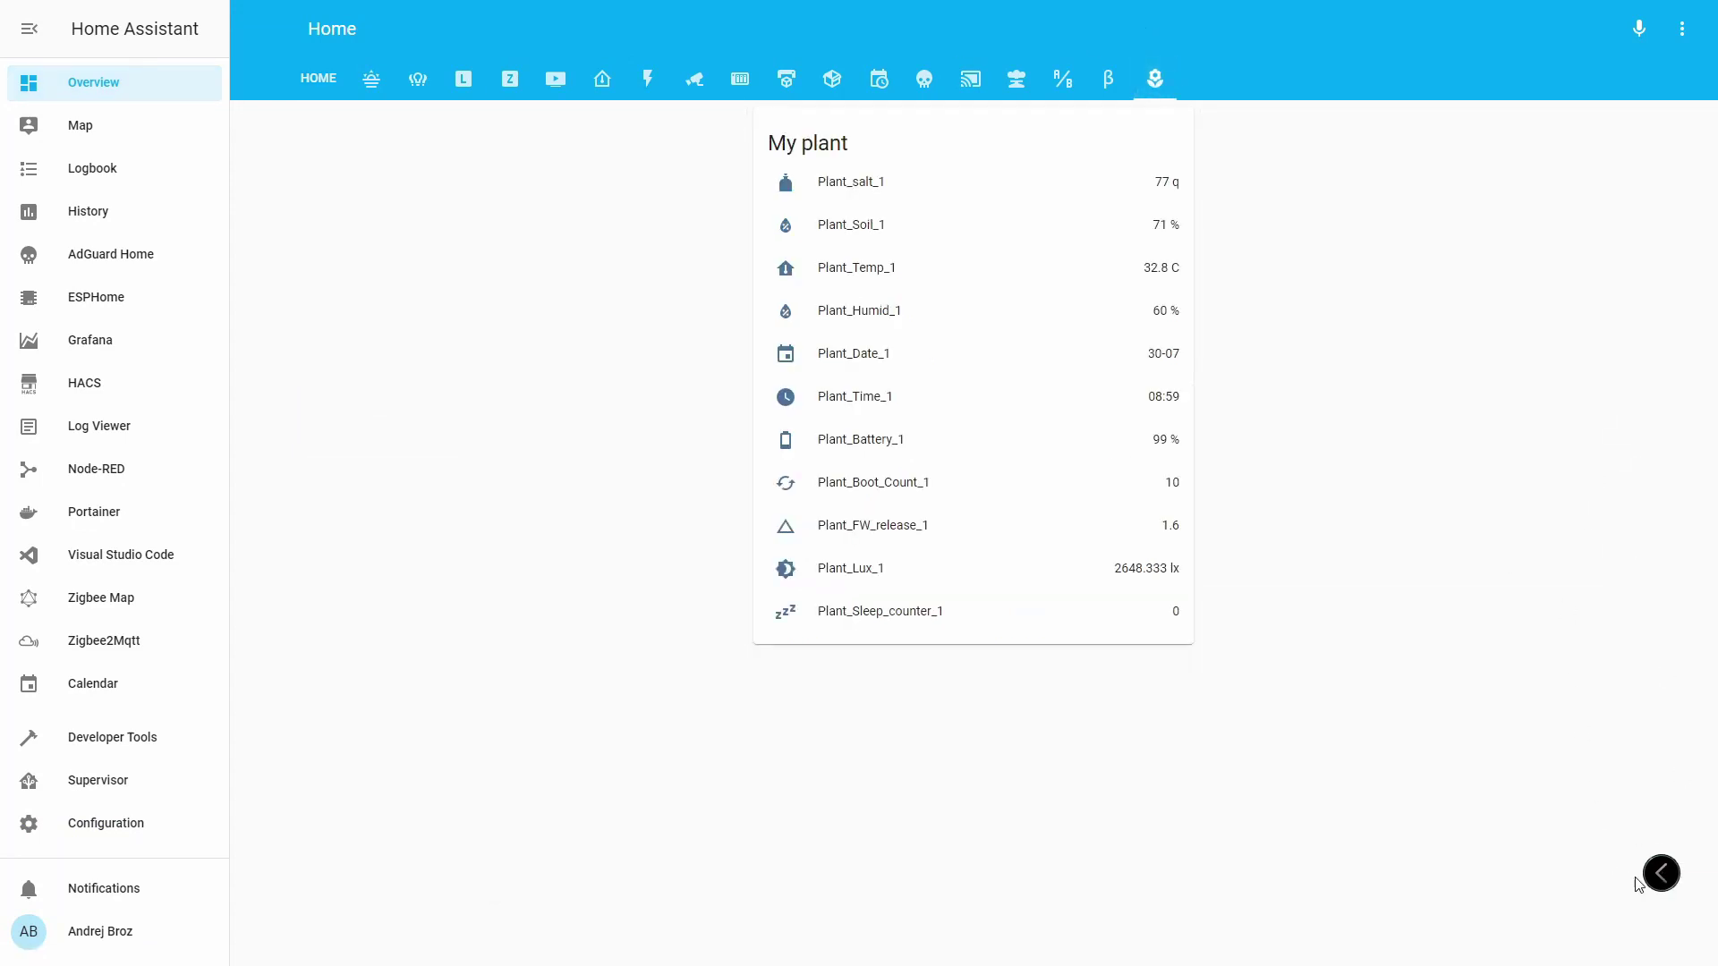
{"action": "left_click", "coordinate": [1681, 30]}
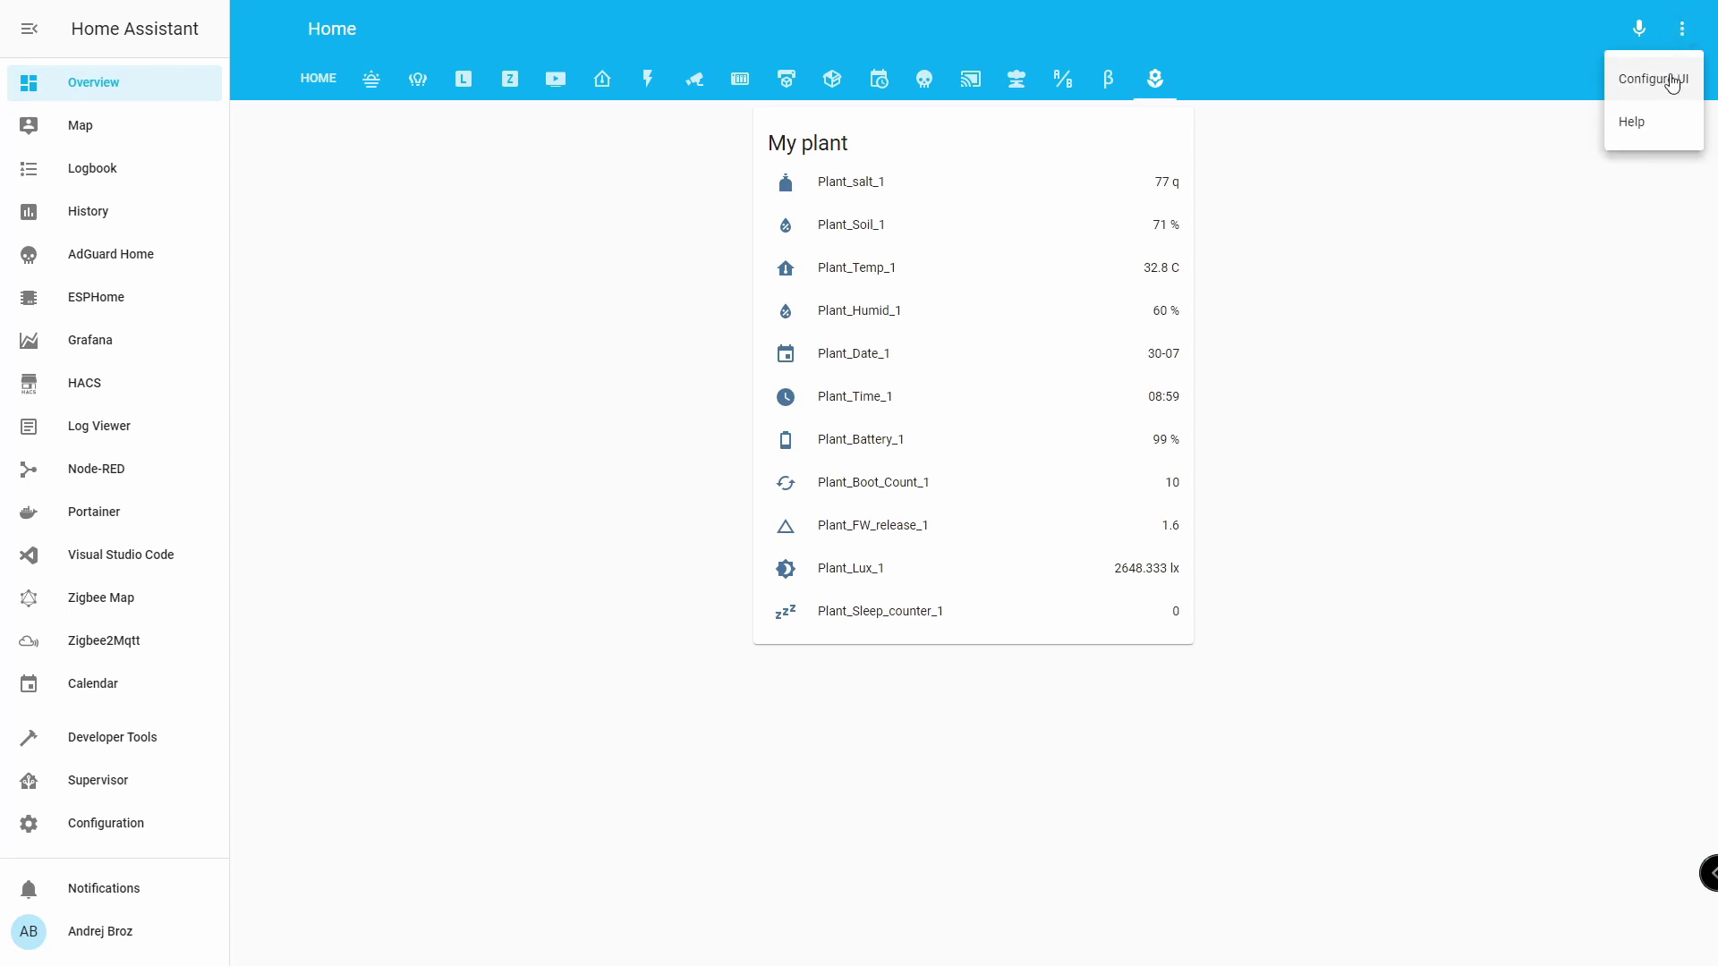
{"action": "left_click", "coordinate": [1673, 81]}
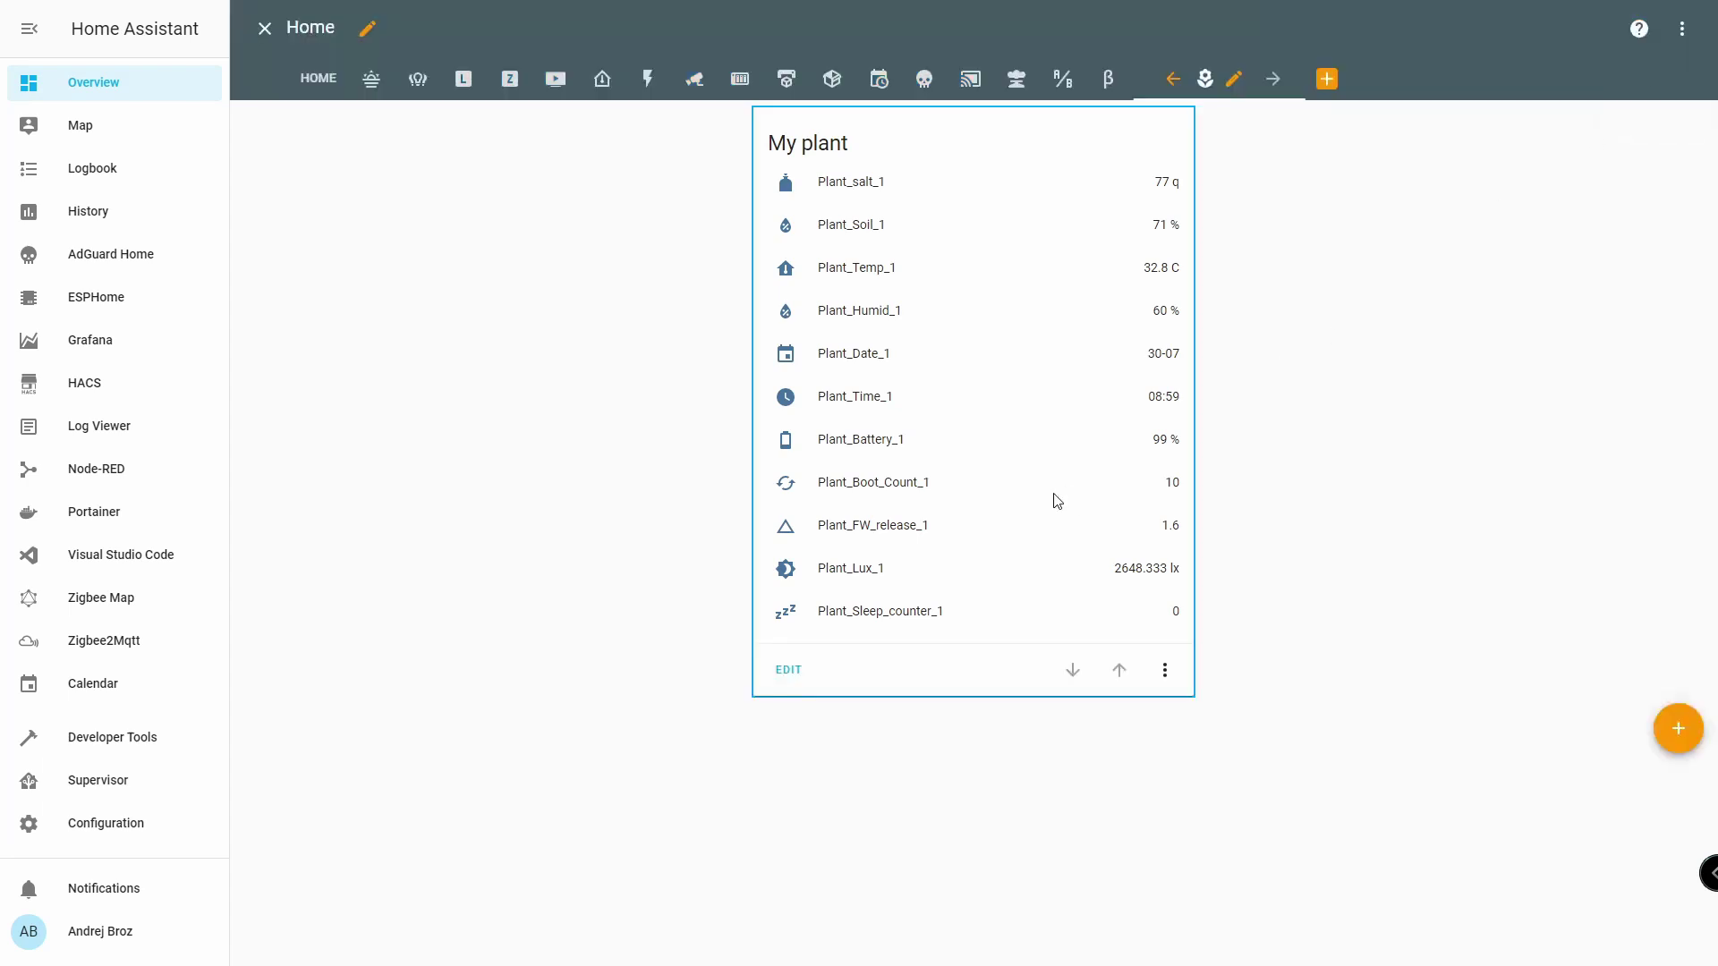
Step: Add a Plant Status card named 'My lovely daisy flower' and save it
{"action": "left_click", "coordinate": [1645, 725]}
{"action": "scroll", "coordinate": [993, 636], "scroll_direction": "down", "scroll_amount": 7}
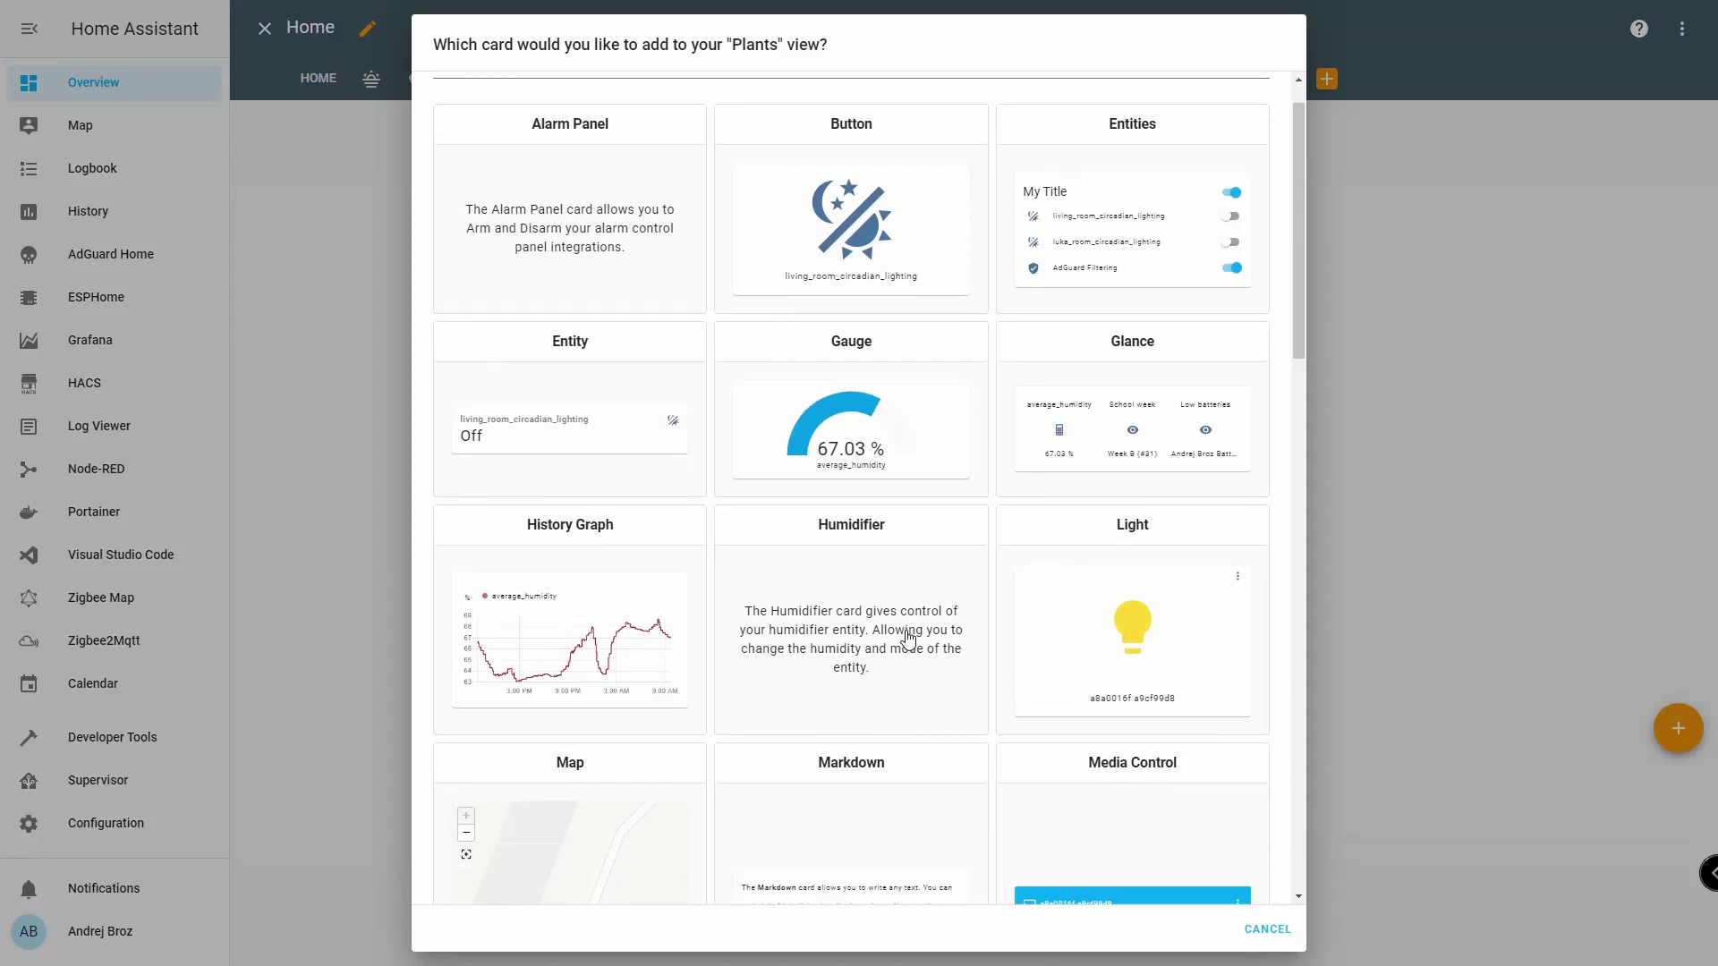
{"action": "scroll", "coordinate": [898, 646], "scroll_direction": "down", "scroll_amount": 1}
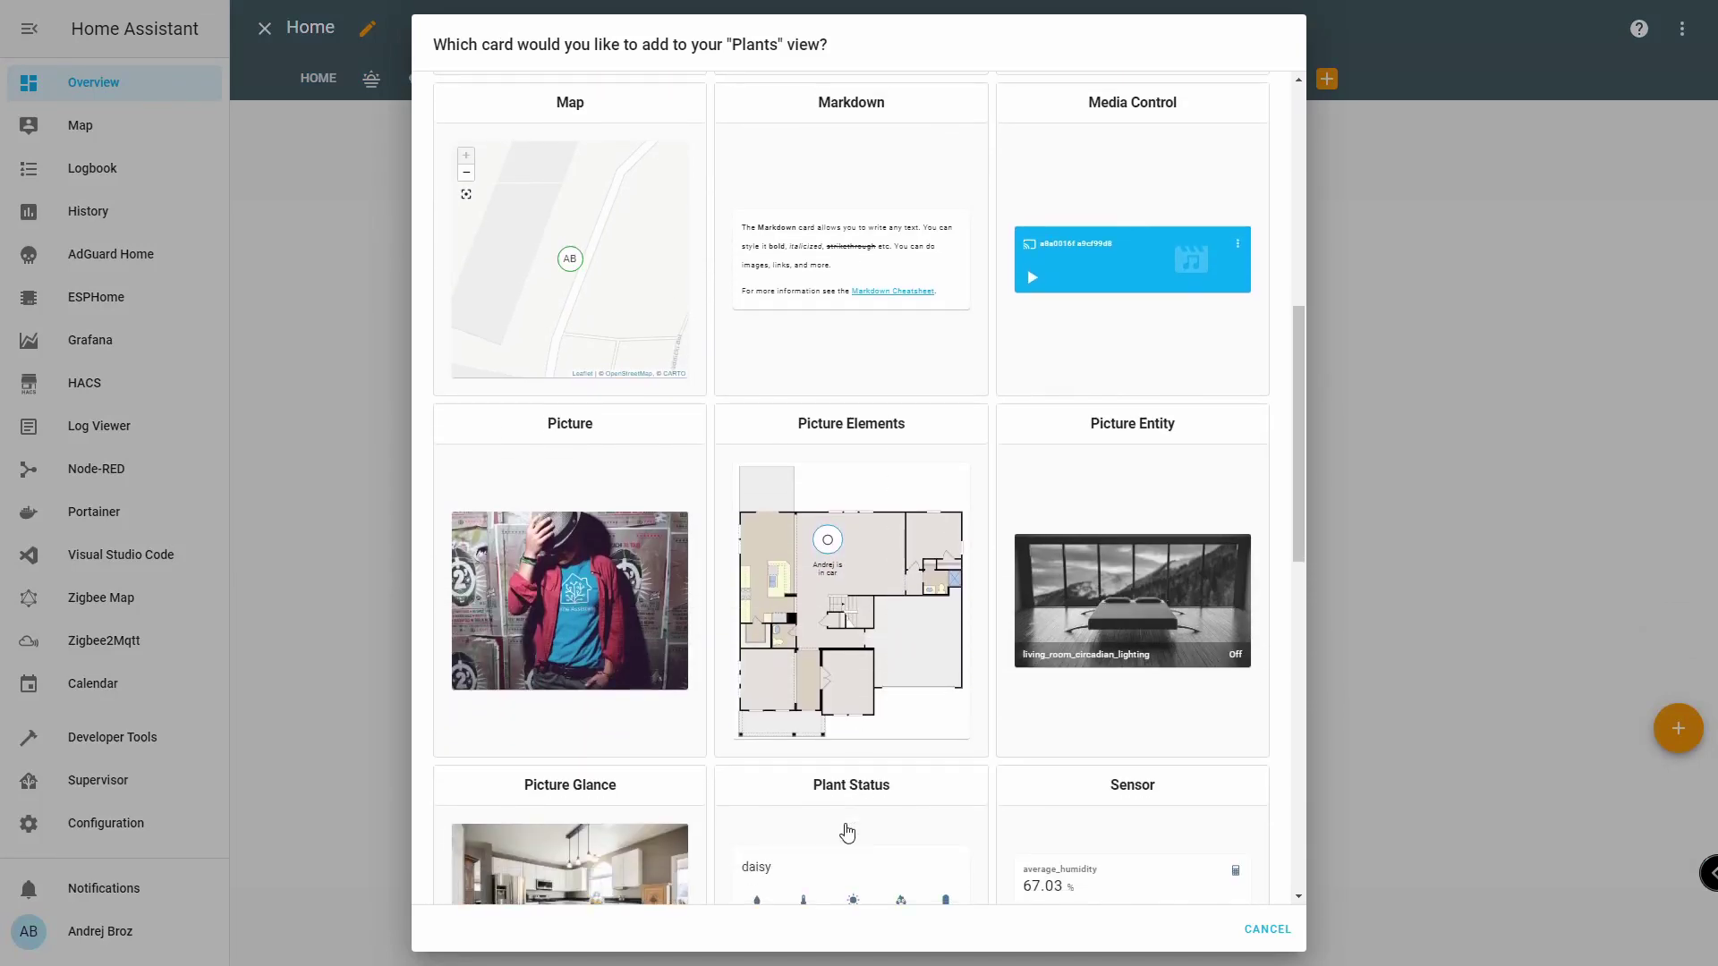
{"action": "left_click", "coordinate": [841, 859]}
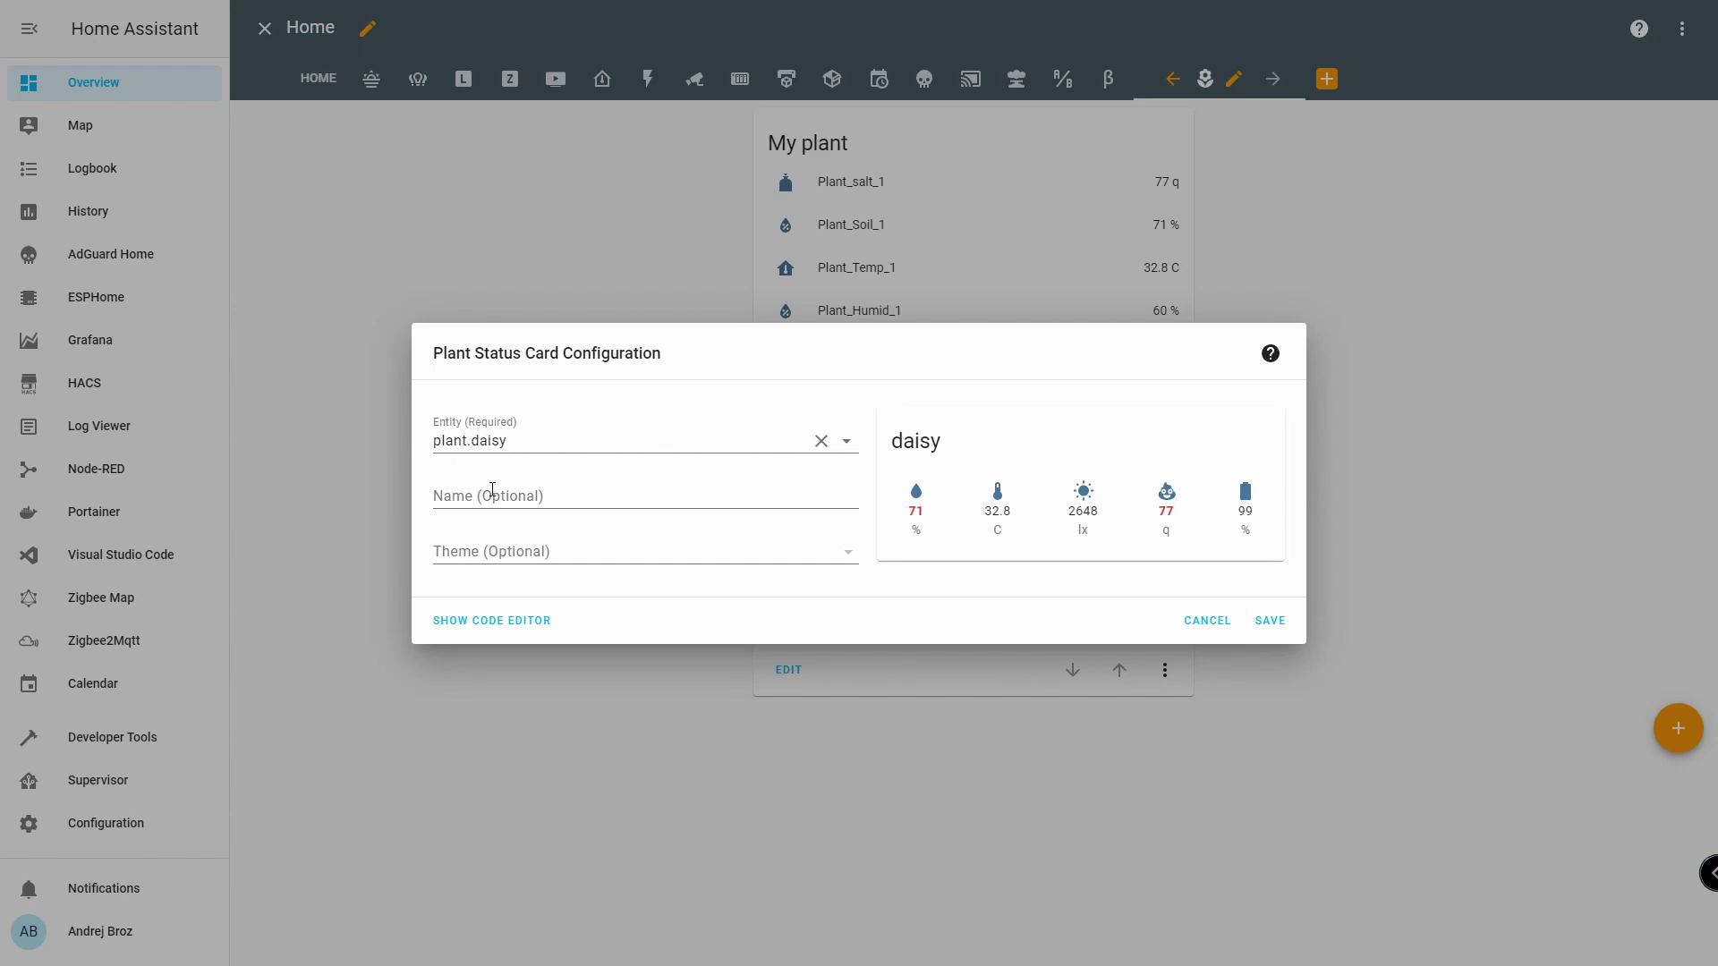
{"action": "left_click", "coordinate": [560, 495]}
{"action": "type", "text": "My lovely"}
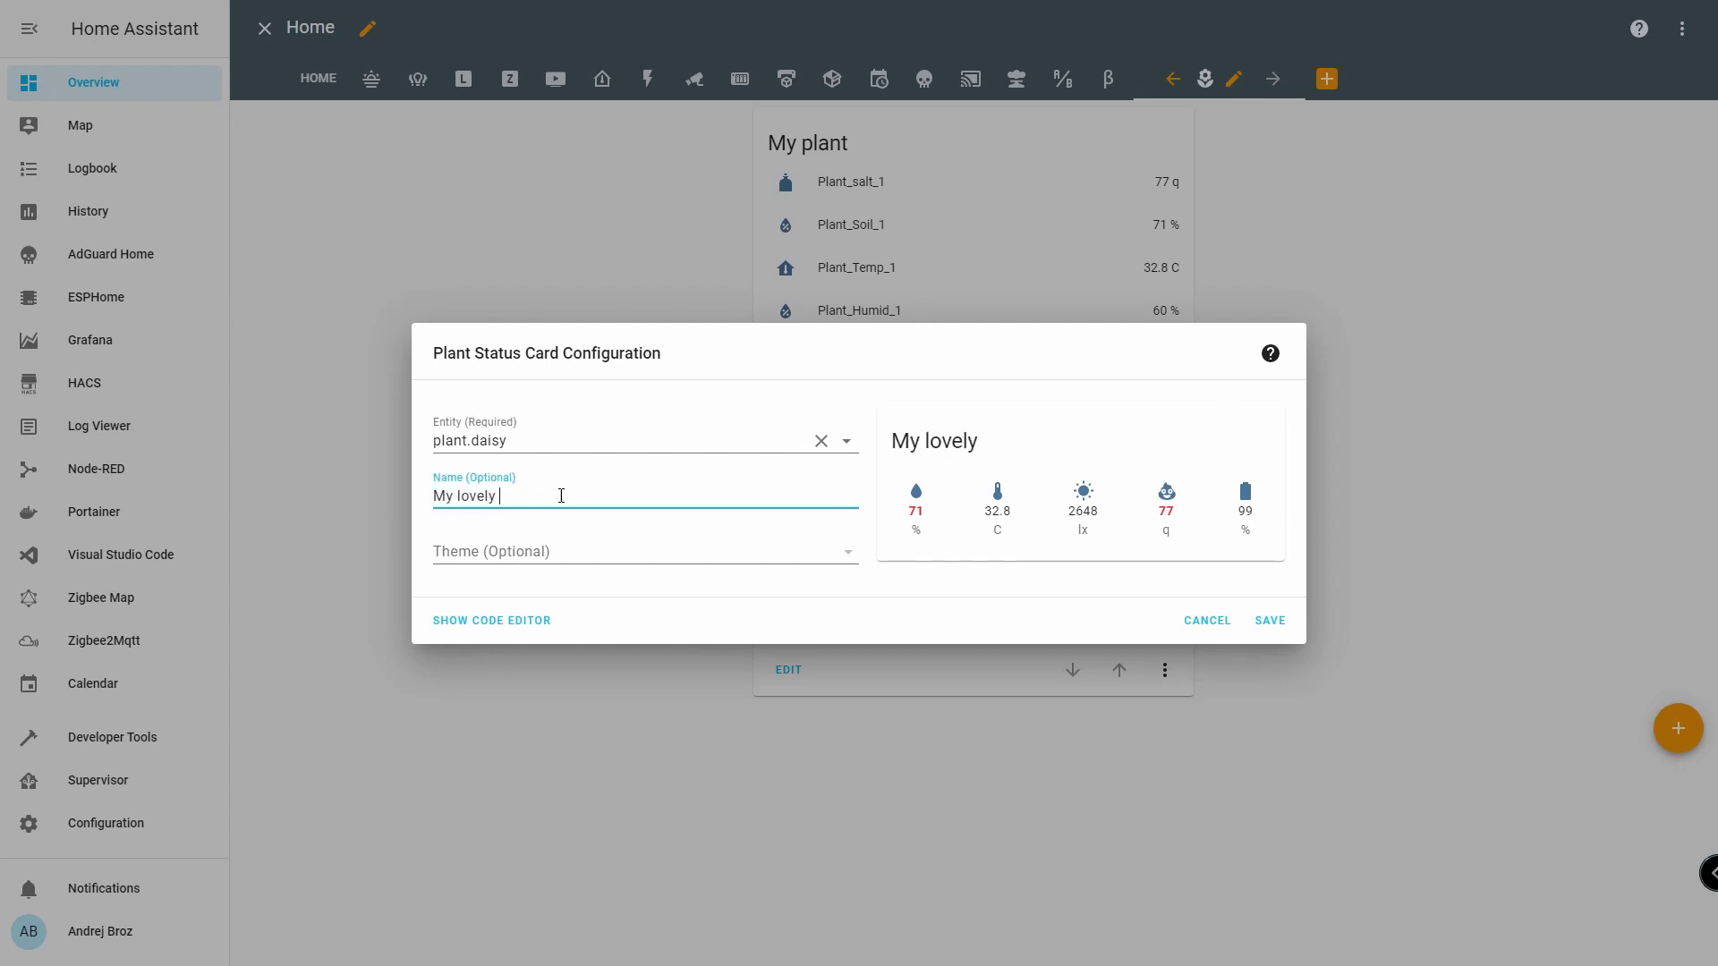
{"action": "type", "text": " dais"}
{"action": "key", "text": "BackSpace"}
{"action": "type", "text": "y flower"}
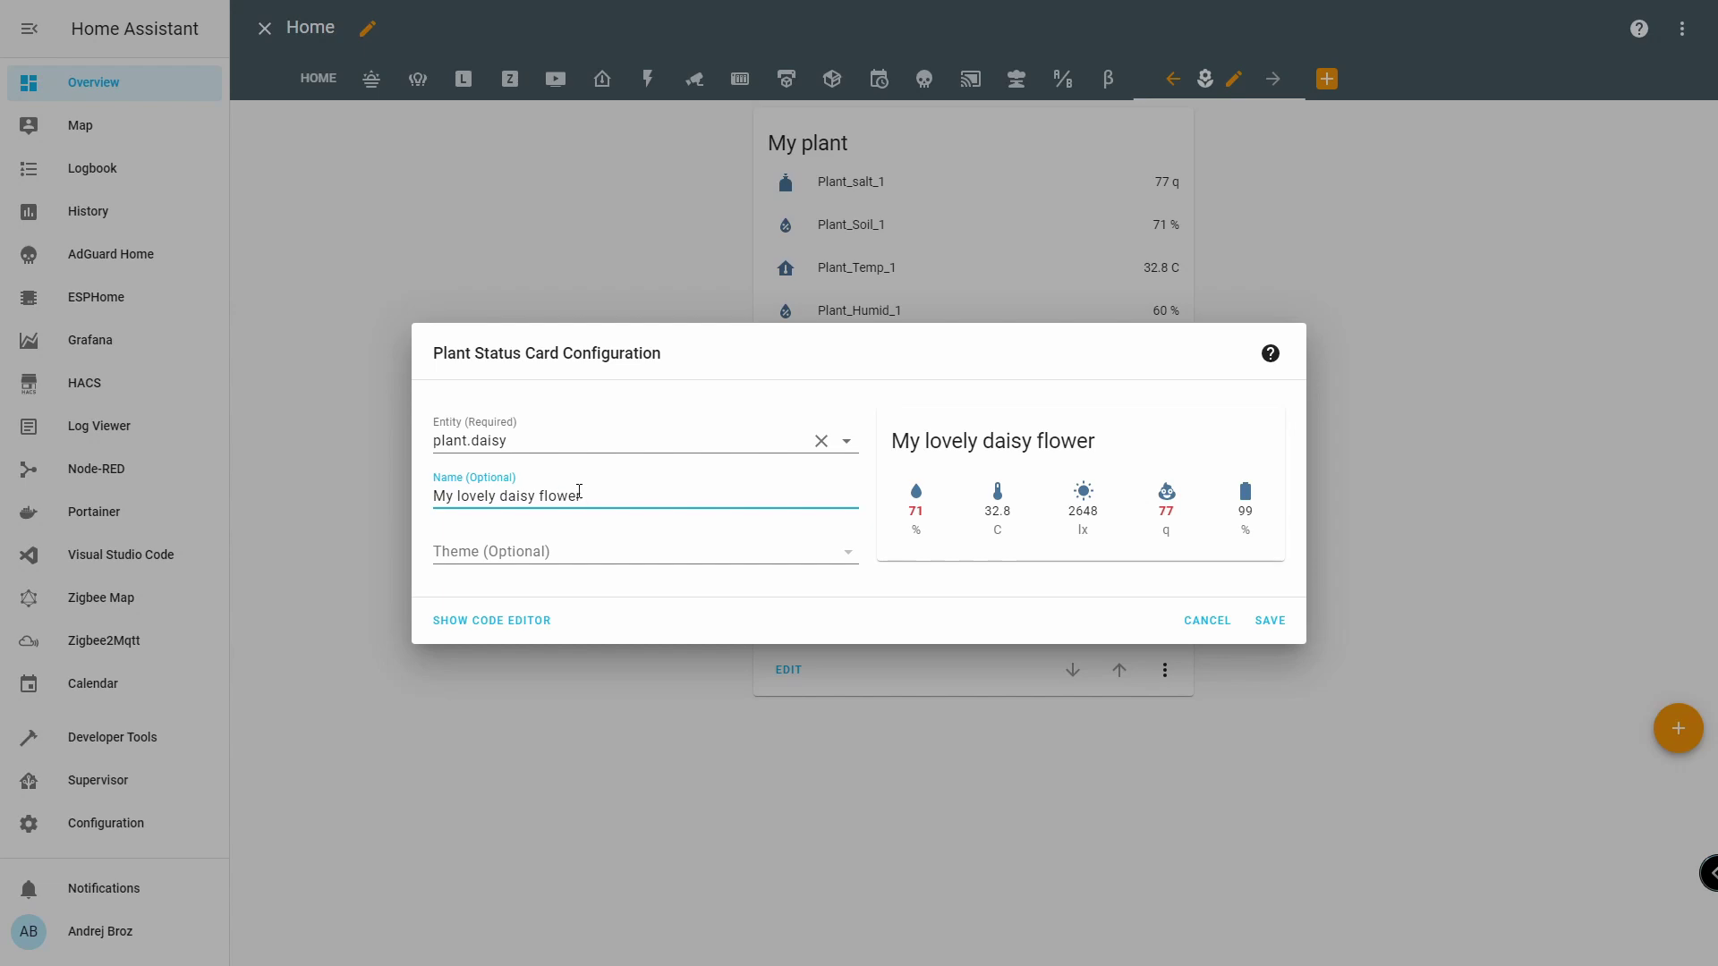
{"action": "left_click", "coordinate": [1266, 623]}
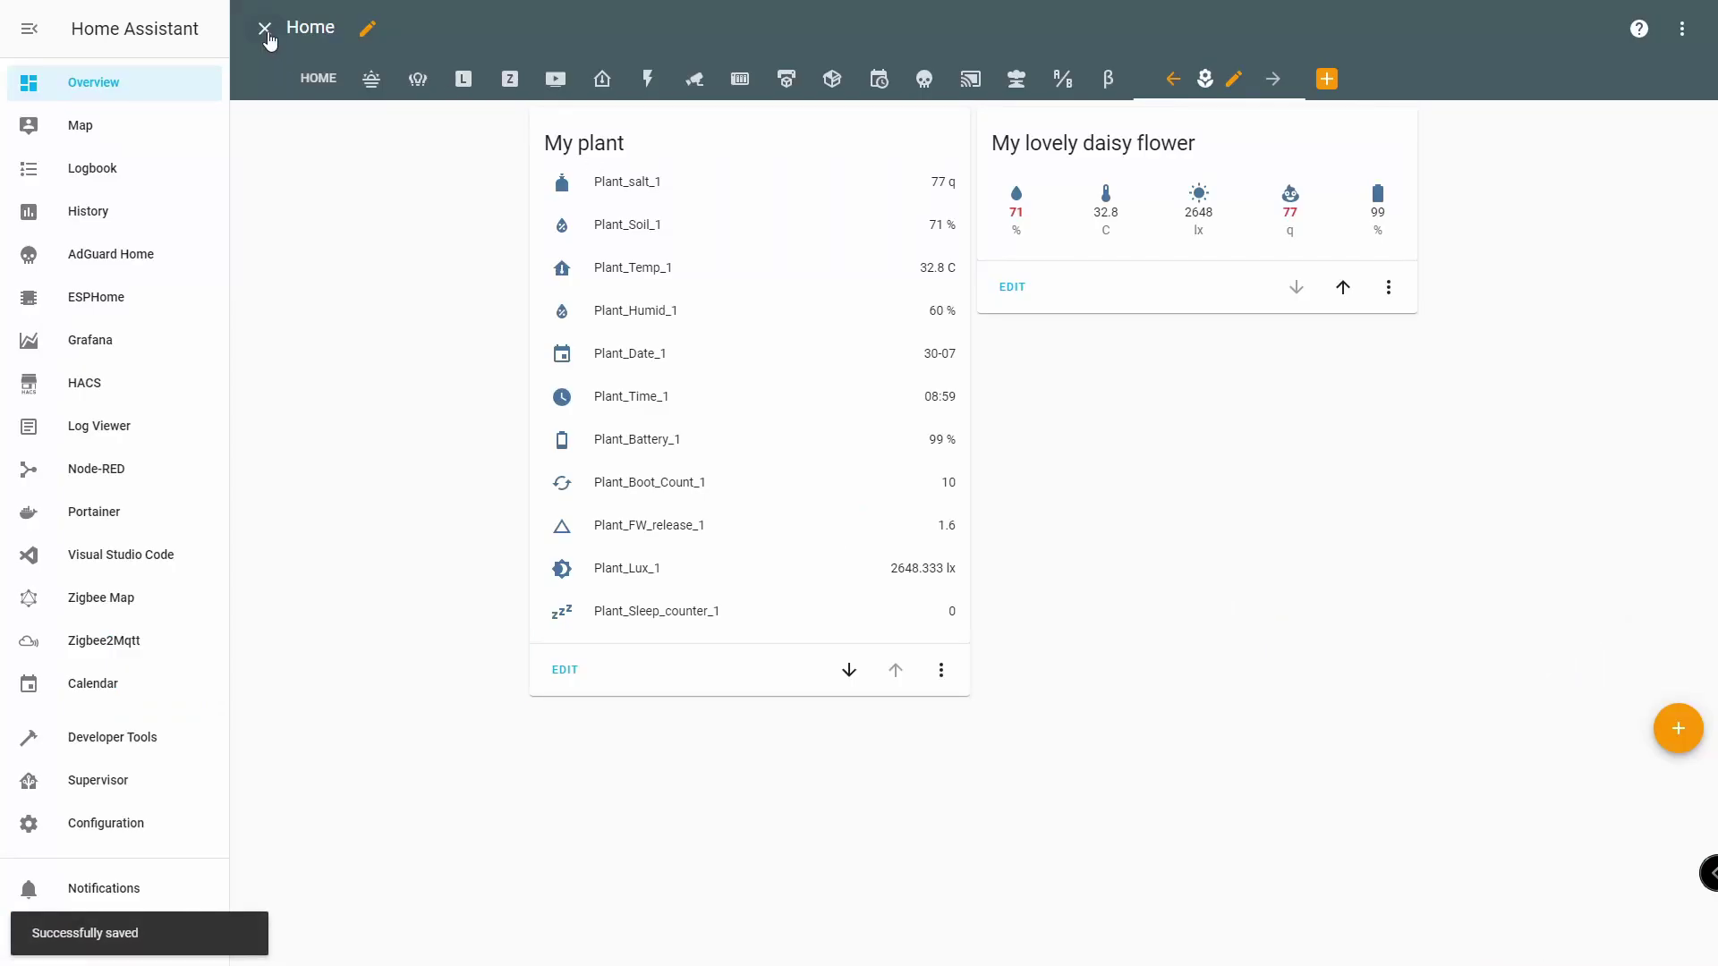
Step: Exit dashboard edit mode to show the daisy card with its moisture and conductivity warnings
{"action": "left_click", "coordinate": [265, 28]}
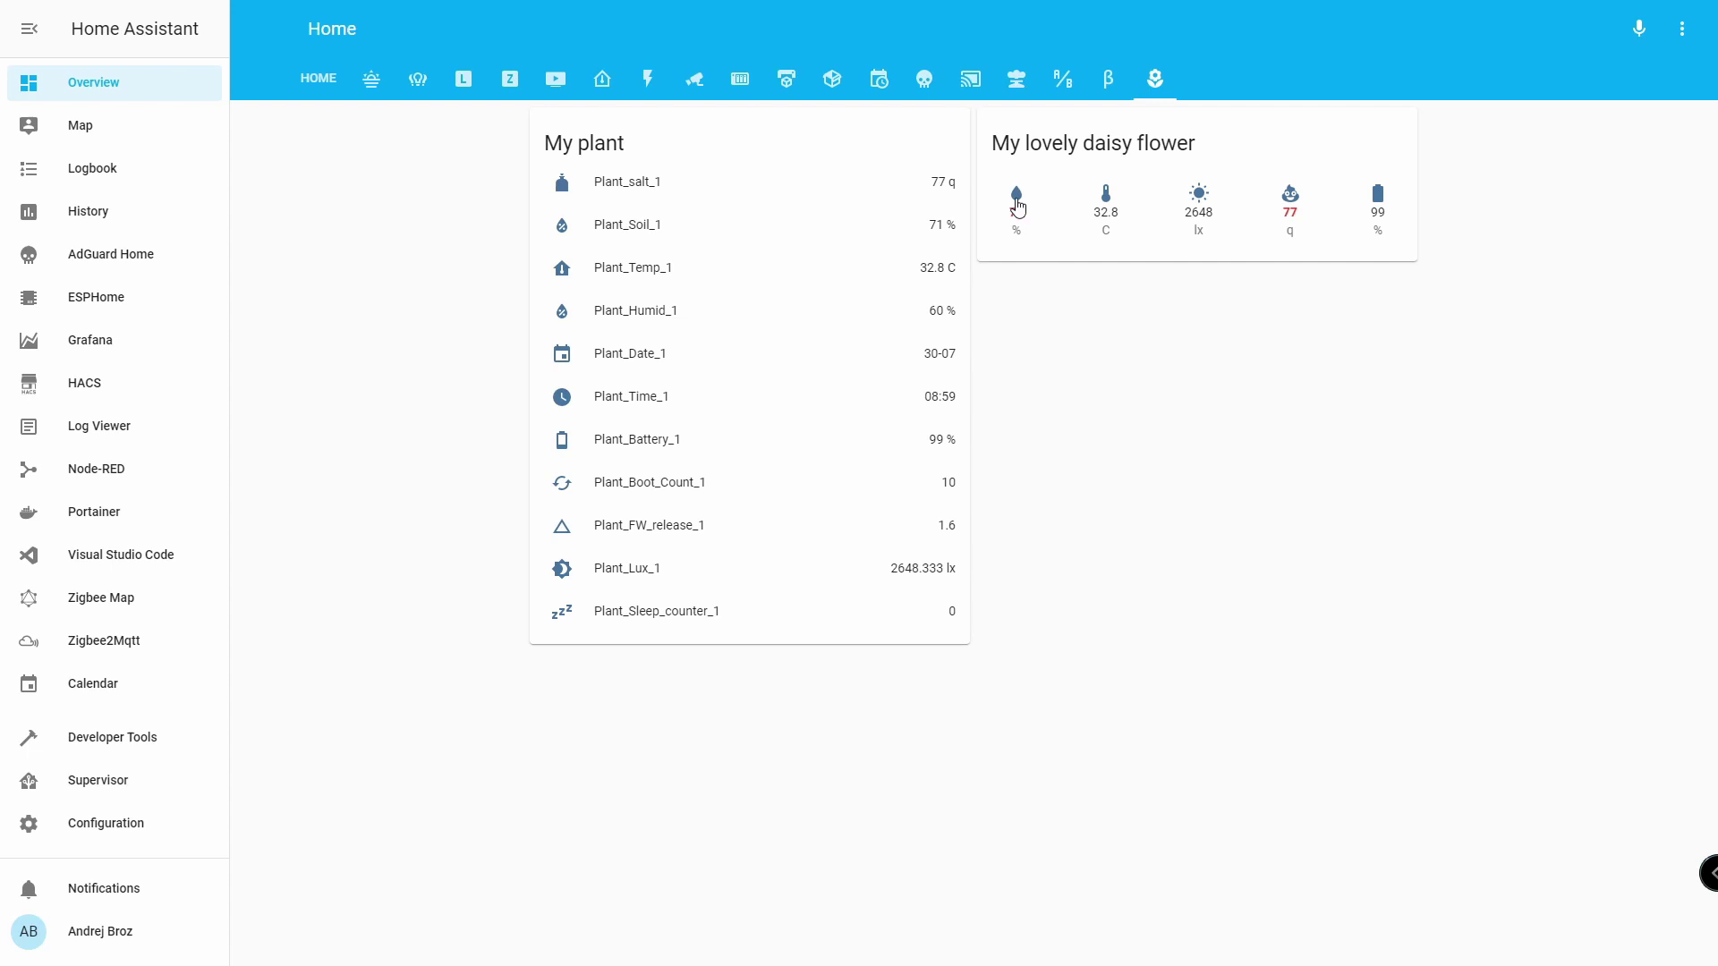
{"action": "left_click", "coordinate": [1019, 207]}
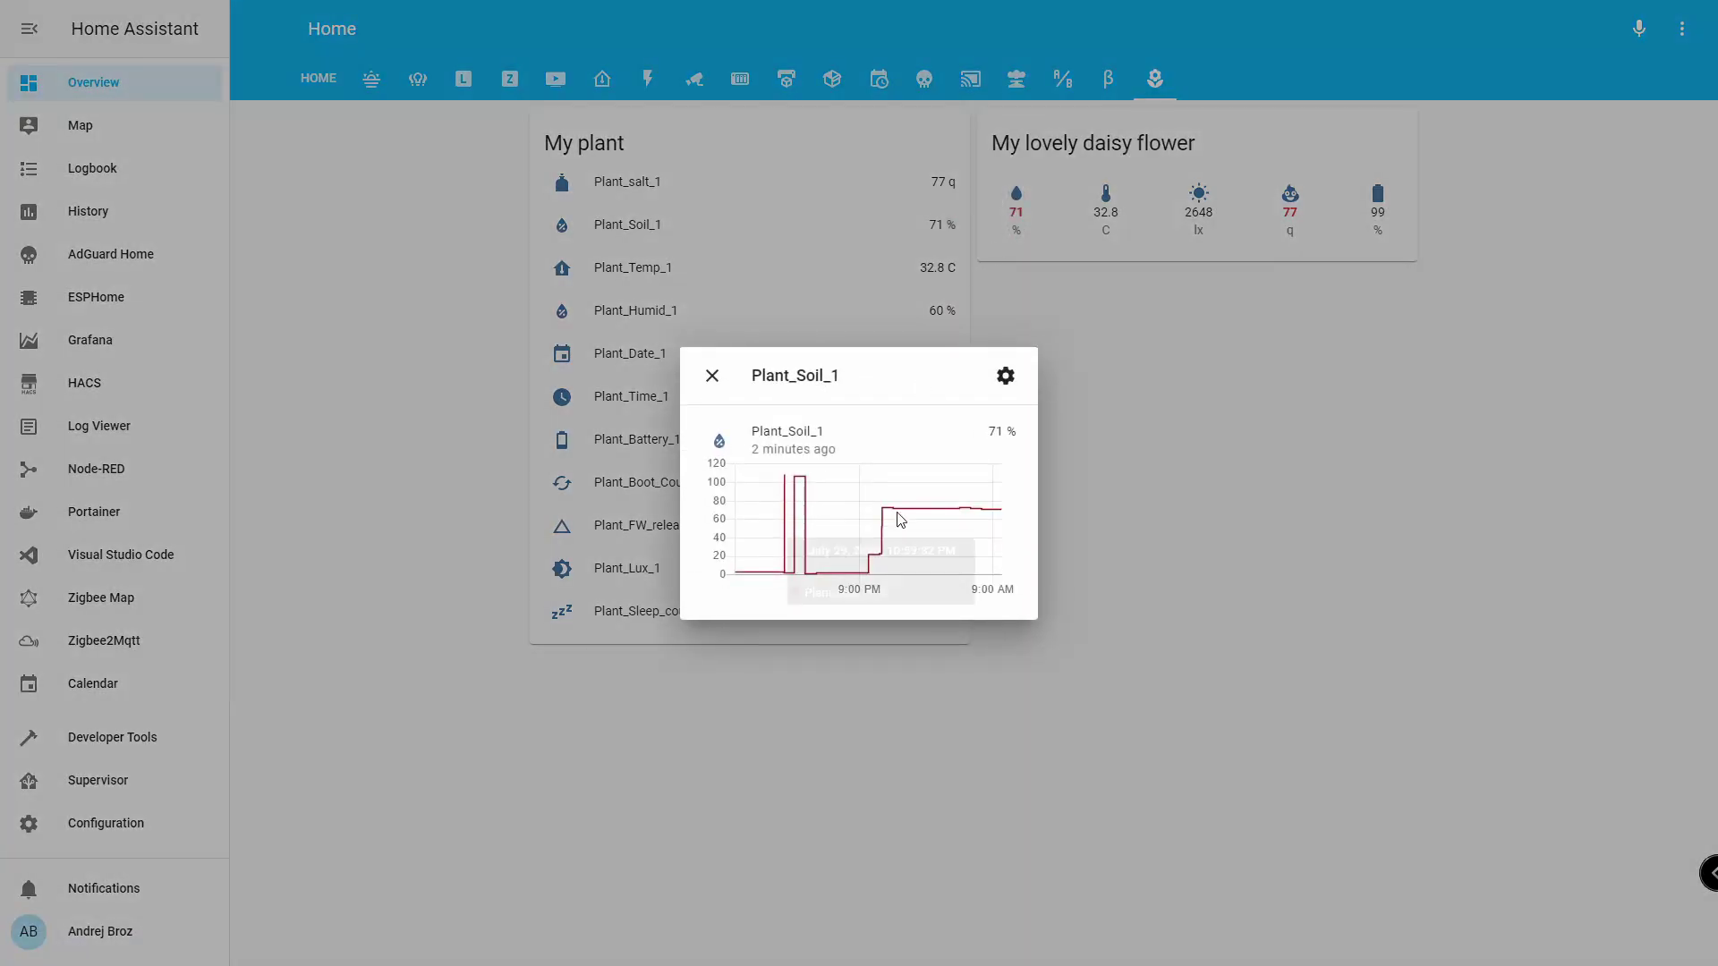
{"action": "mouse_move", "coordinate": [1001, 515]}
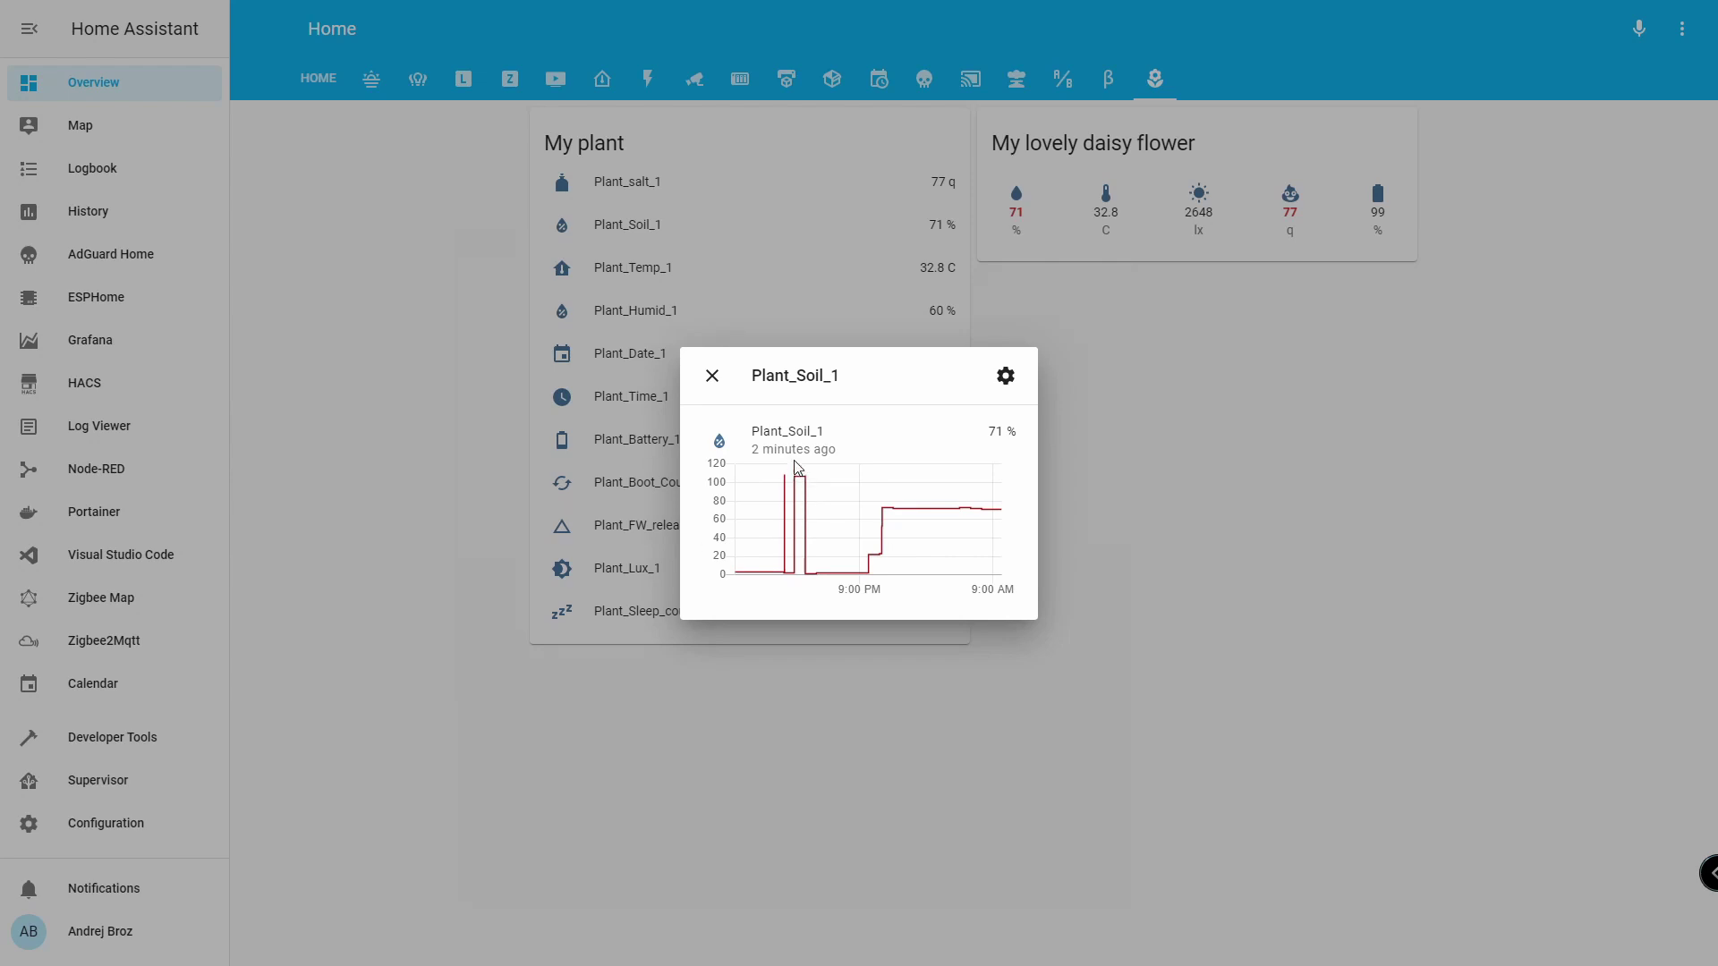
{"action": "left_click", "coordinate": [713, 375]}
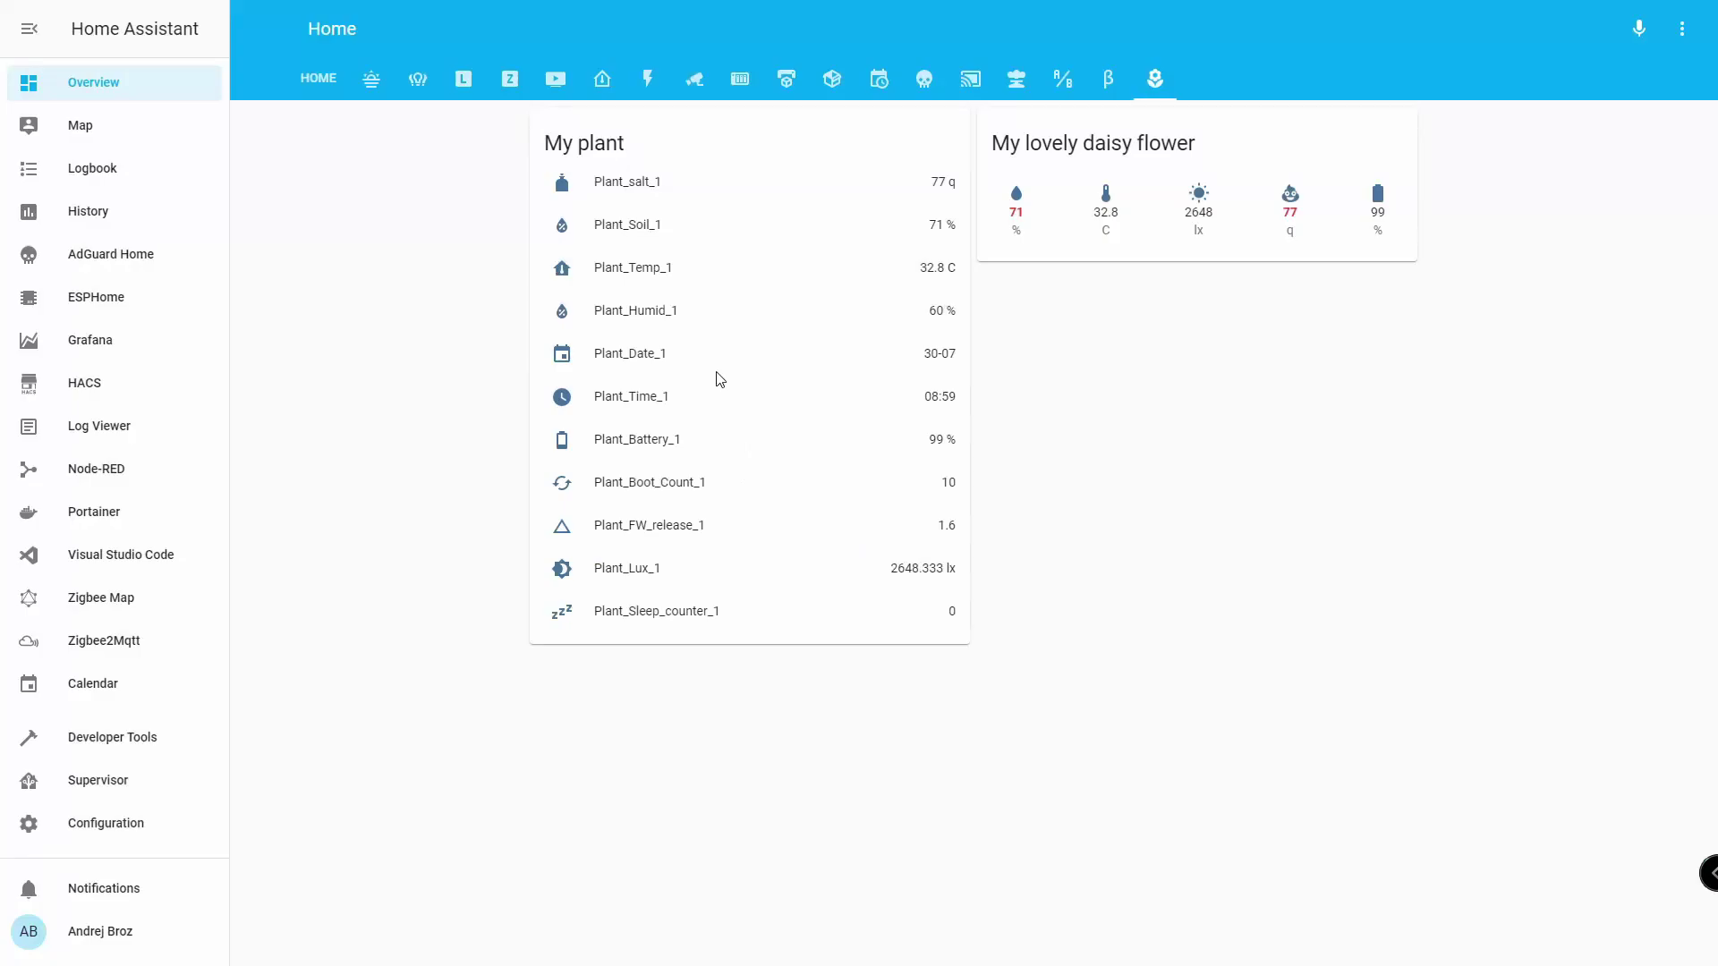
{"action": "left_click", "coordinate": [1106, 213]}
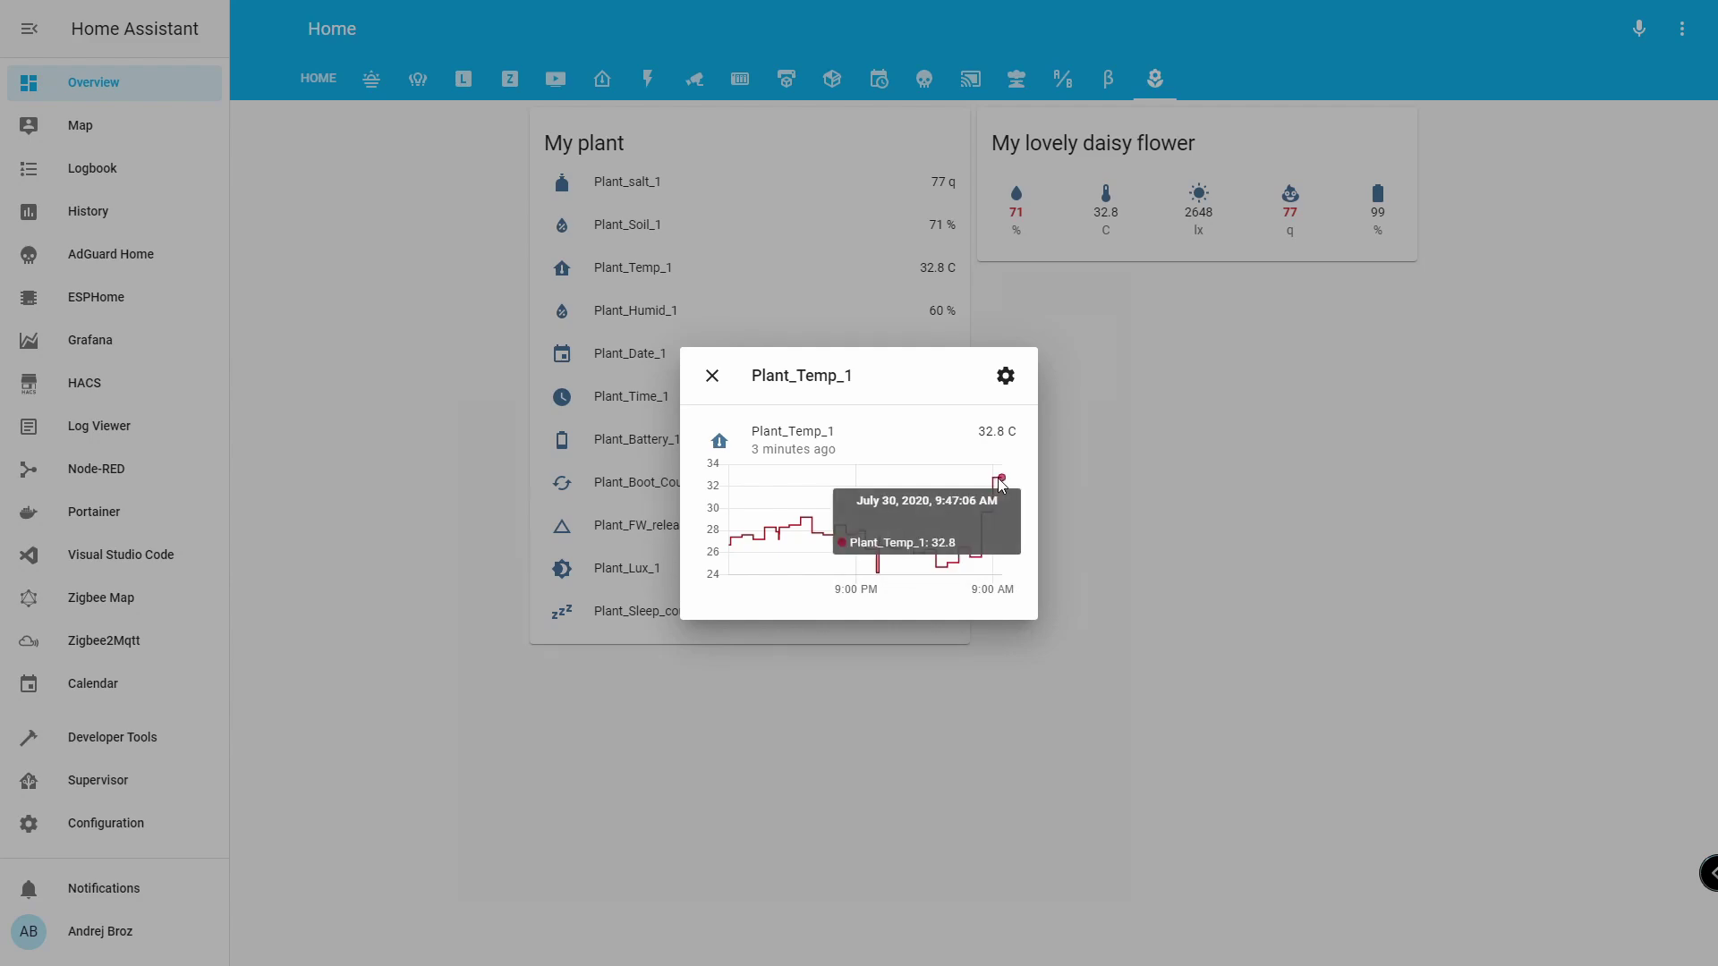
{"action": "left_click", "coordinate": [713, 376]}
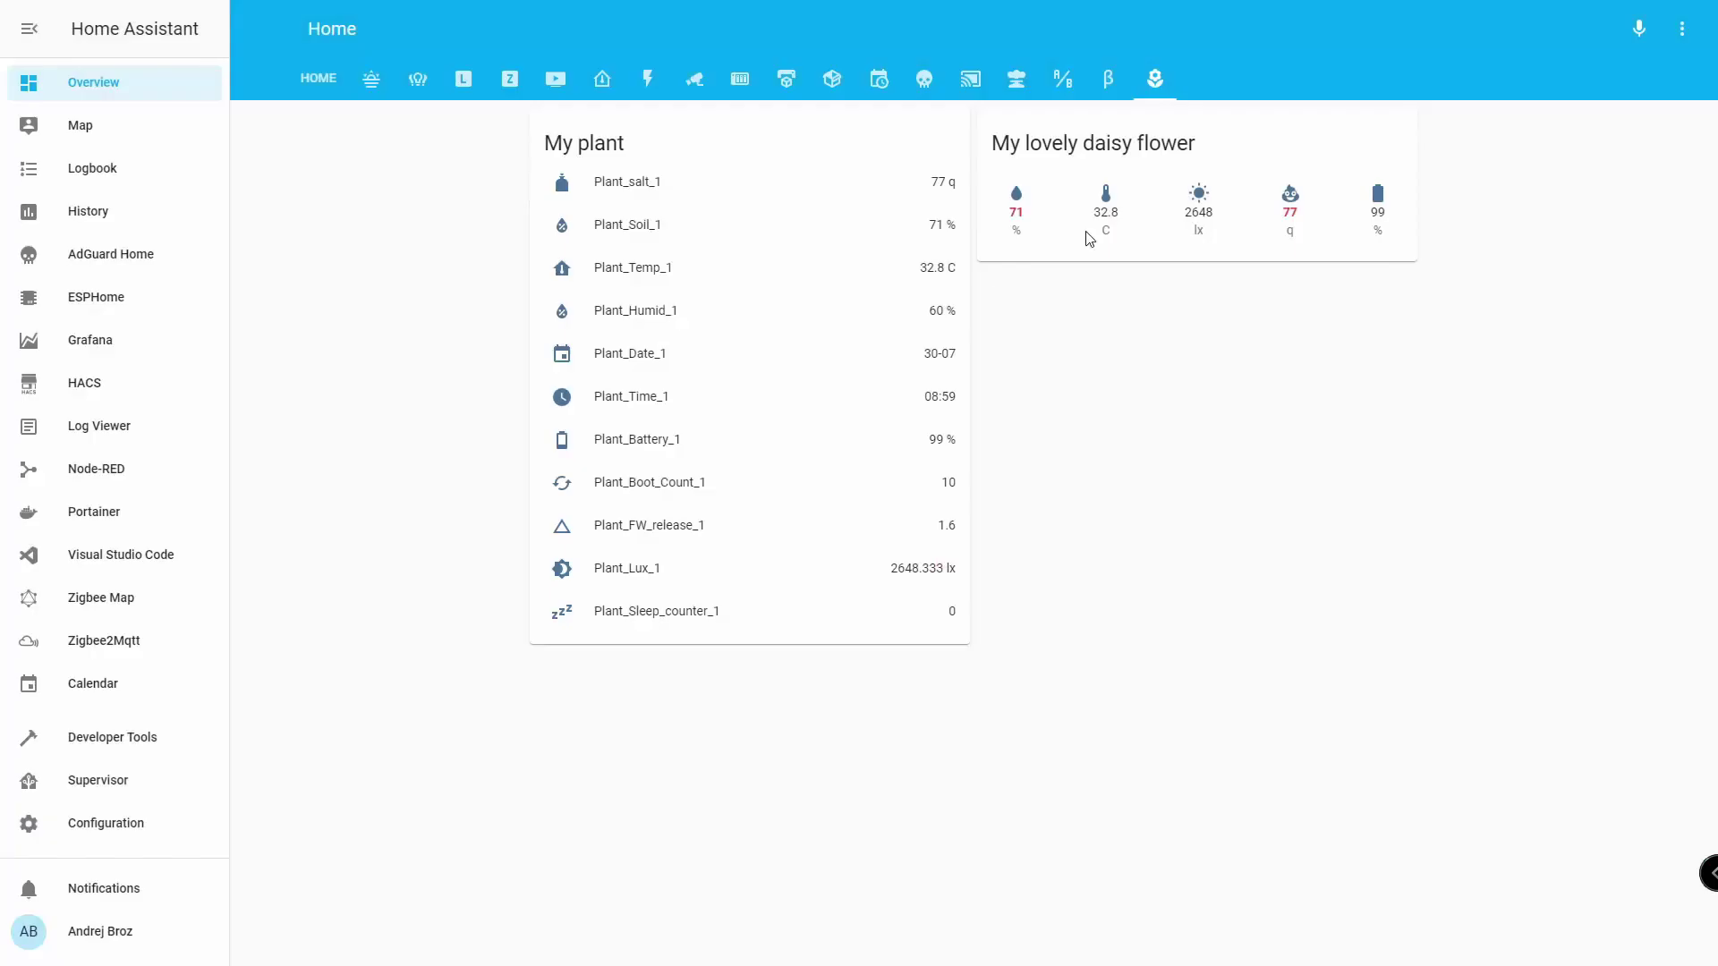
{"action": "left_click", "coordinate": [1199, 219]}
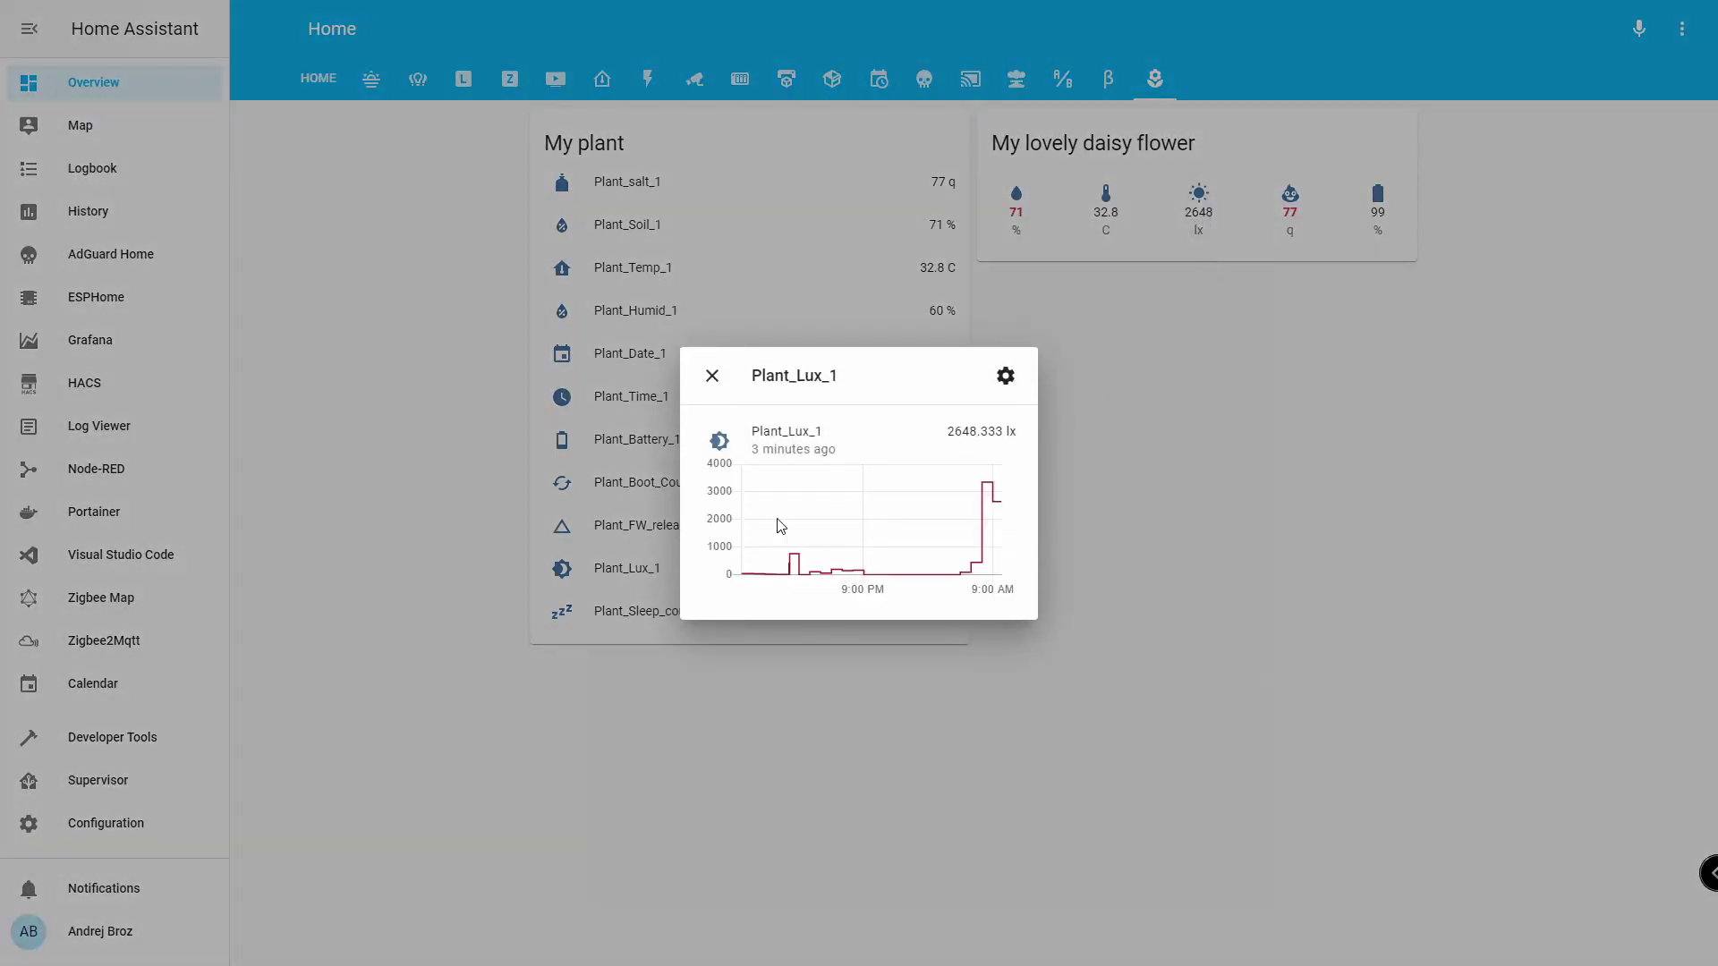
{"action": "mouse_move", "coordinate": [963, 576]}
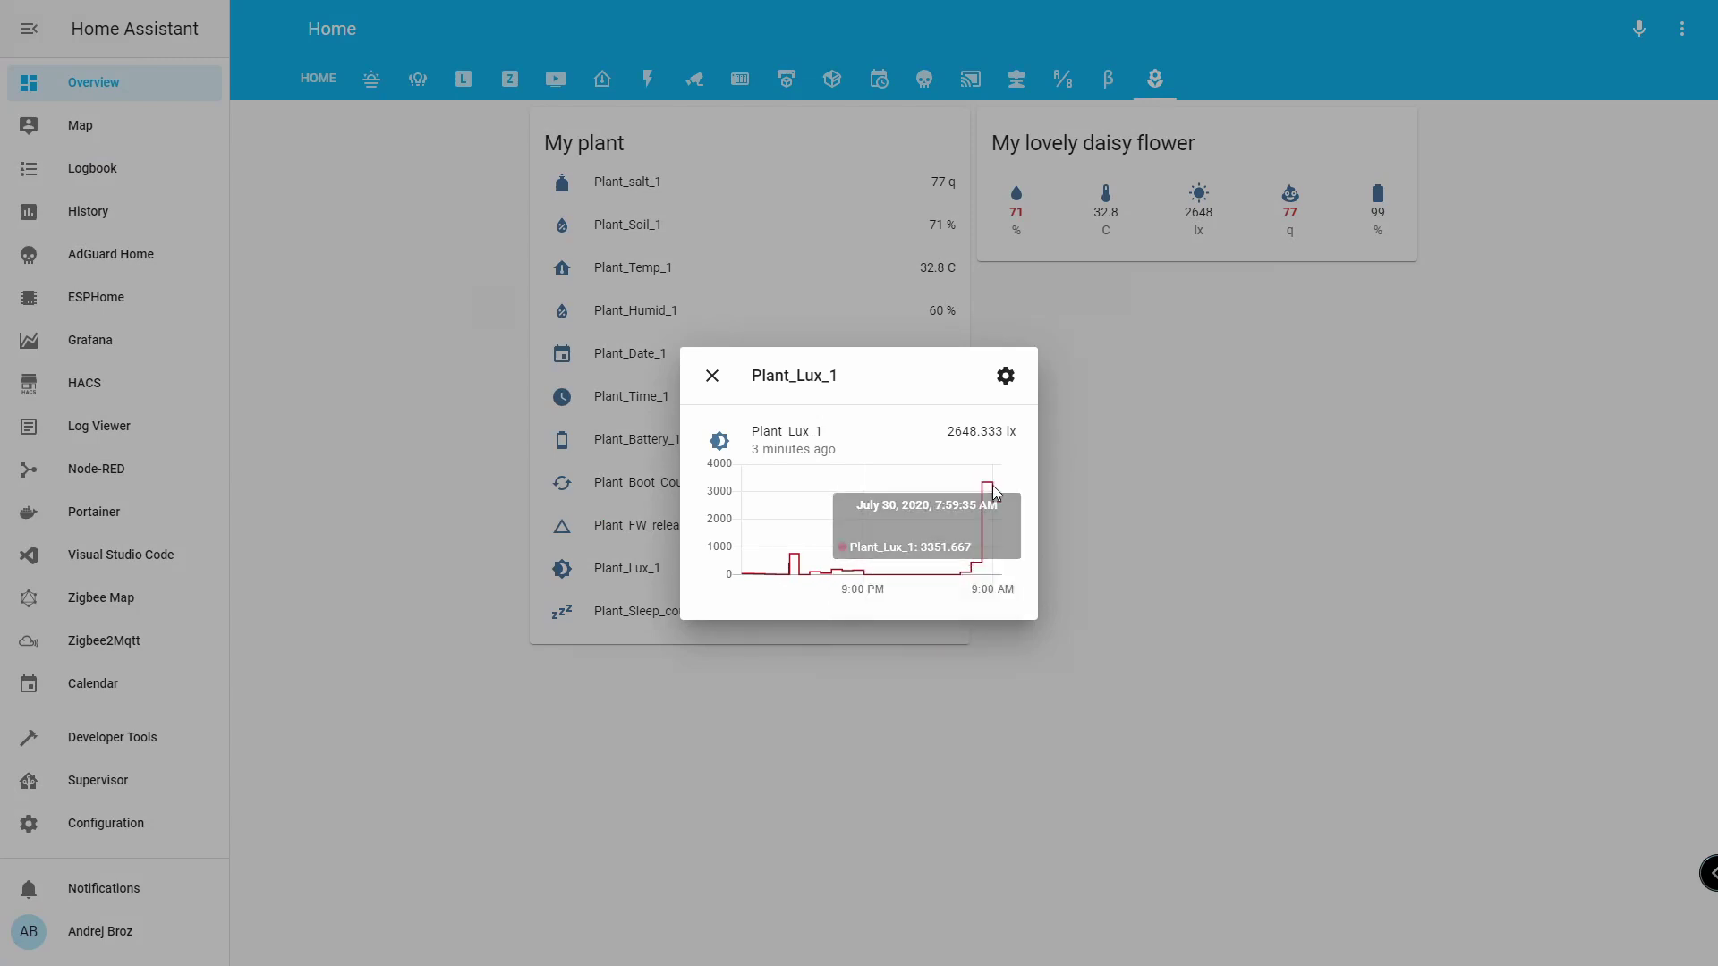
{"action": "left_click", "coordinate": [1214, 438]}
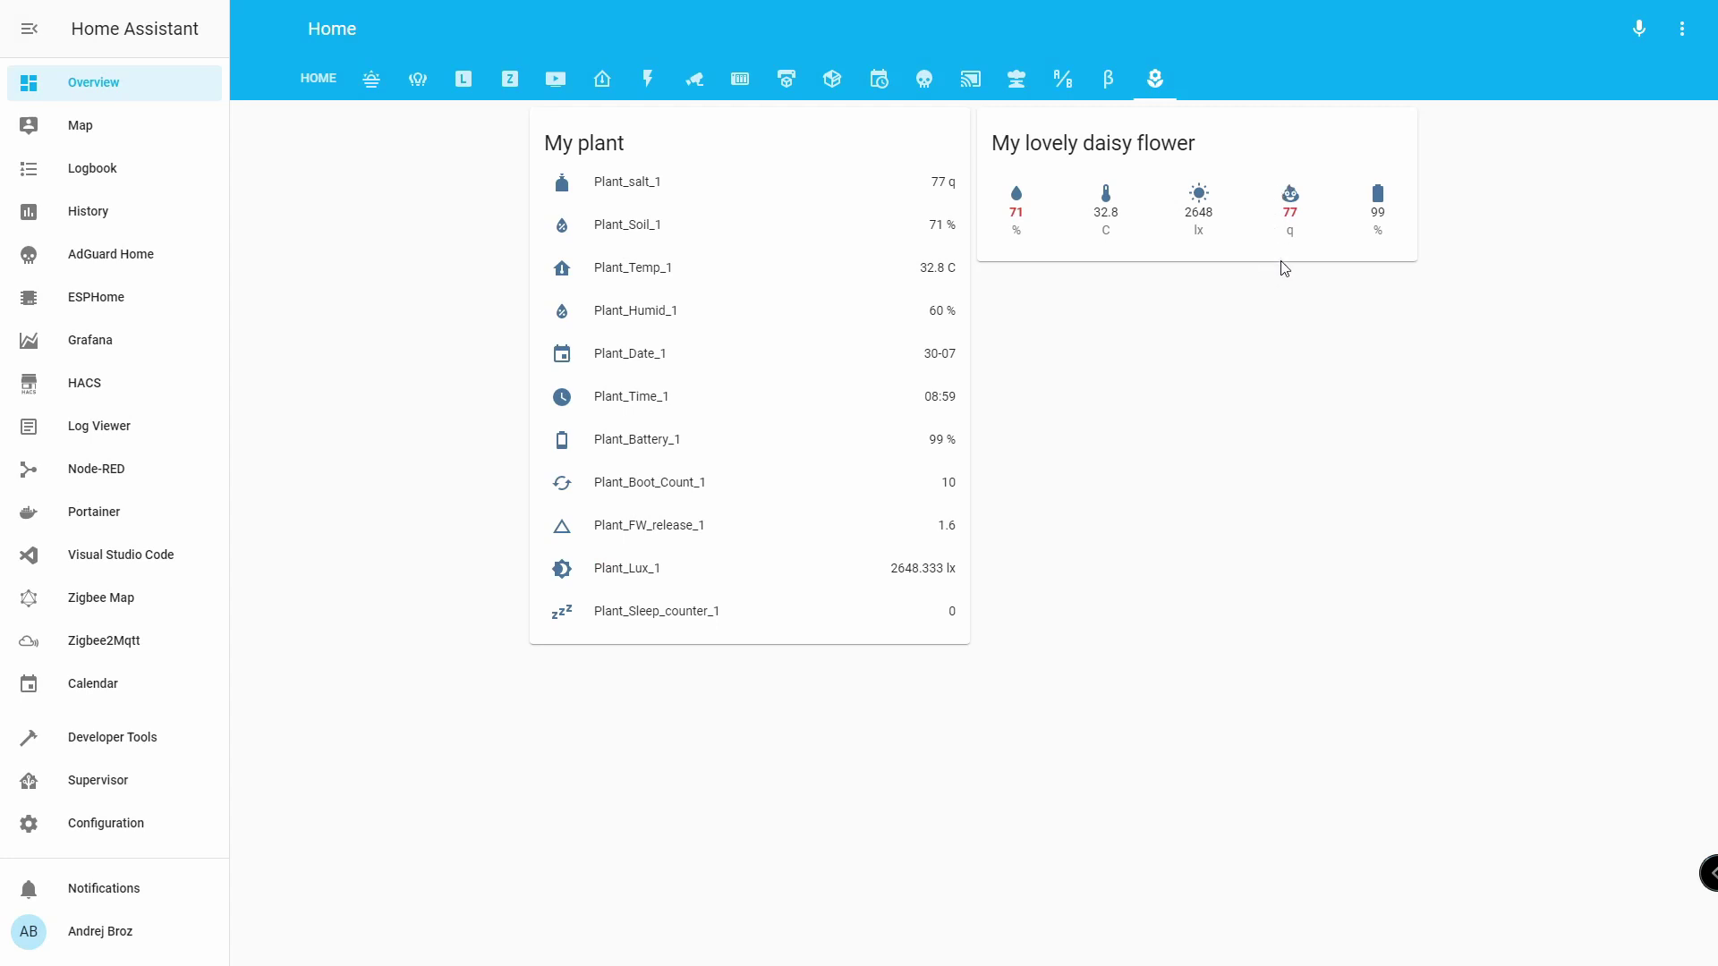
{"action": "left_click", "coordinate": [1289, 198]}
{"action": "mouse_move", "coordinate": [944, 548]}
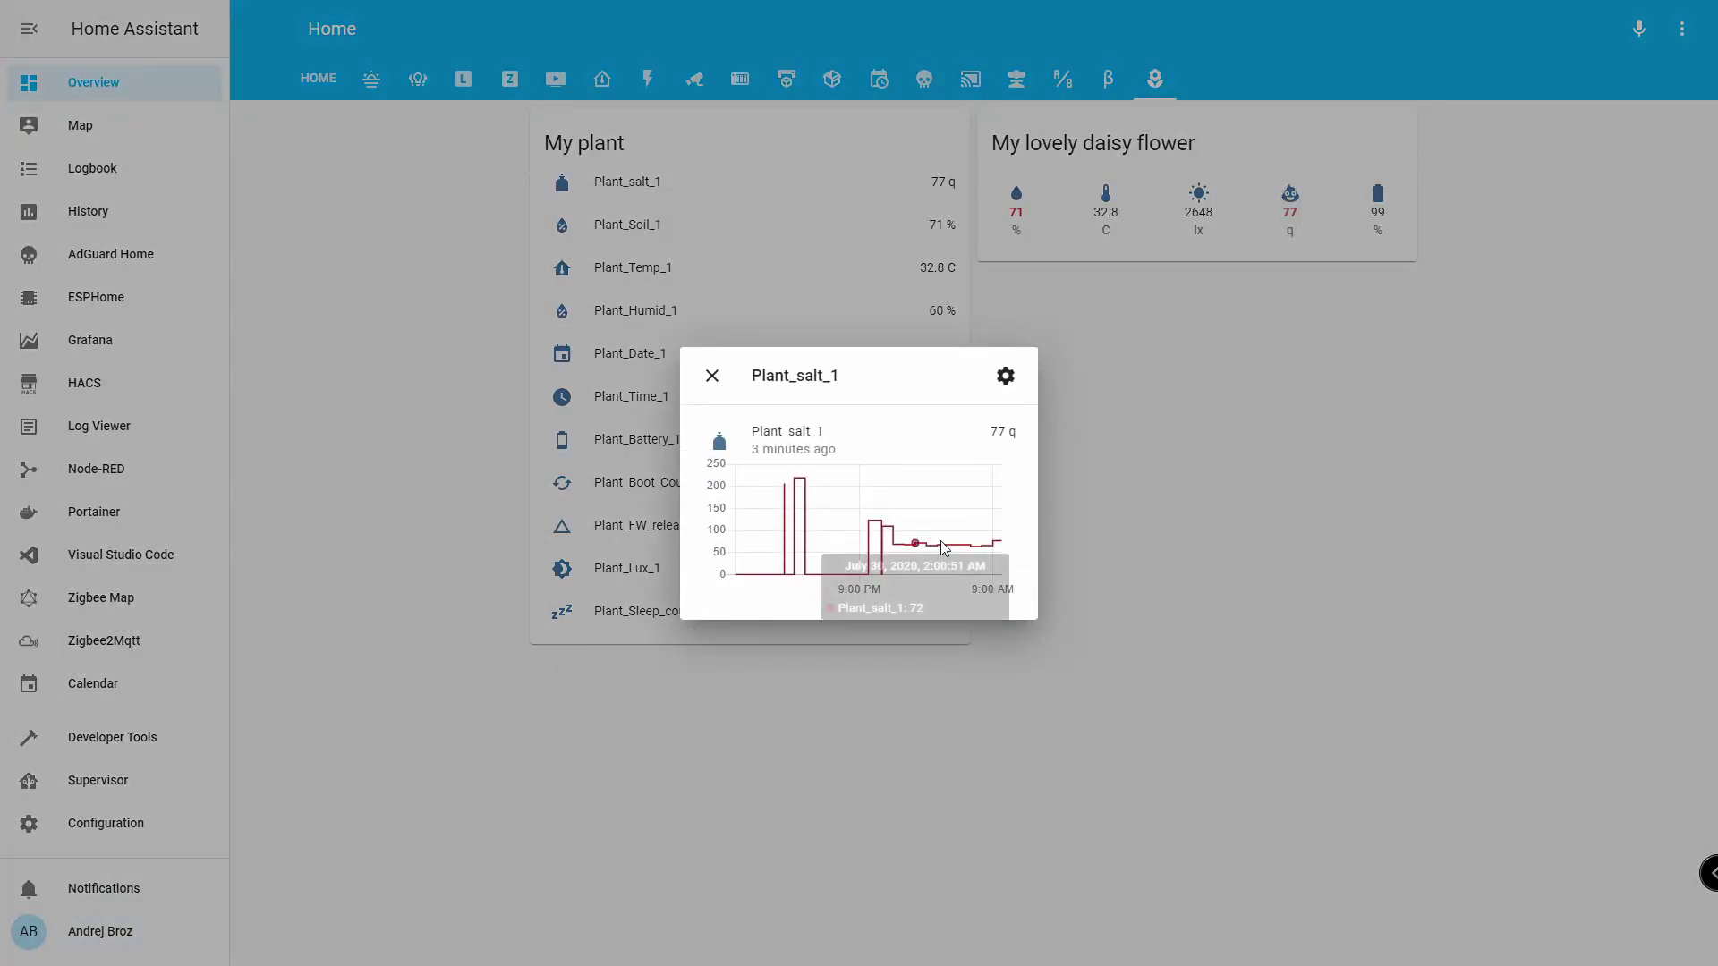
{"action": "left_click", "coordinate": [713, 376]}
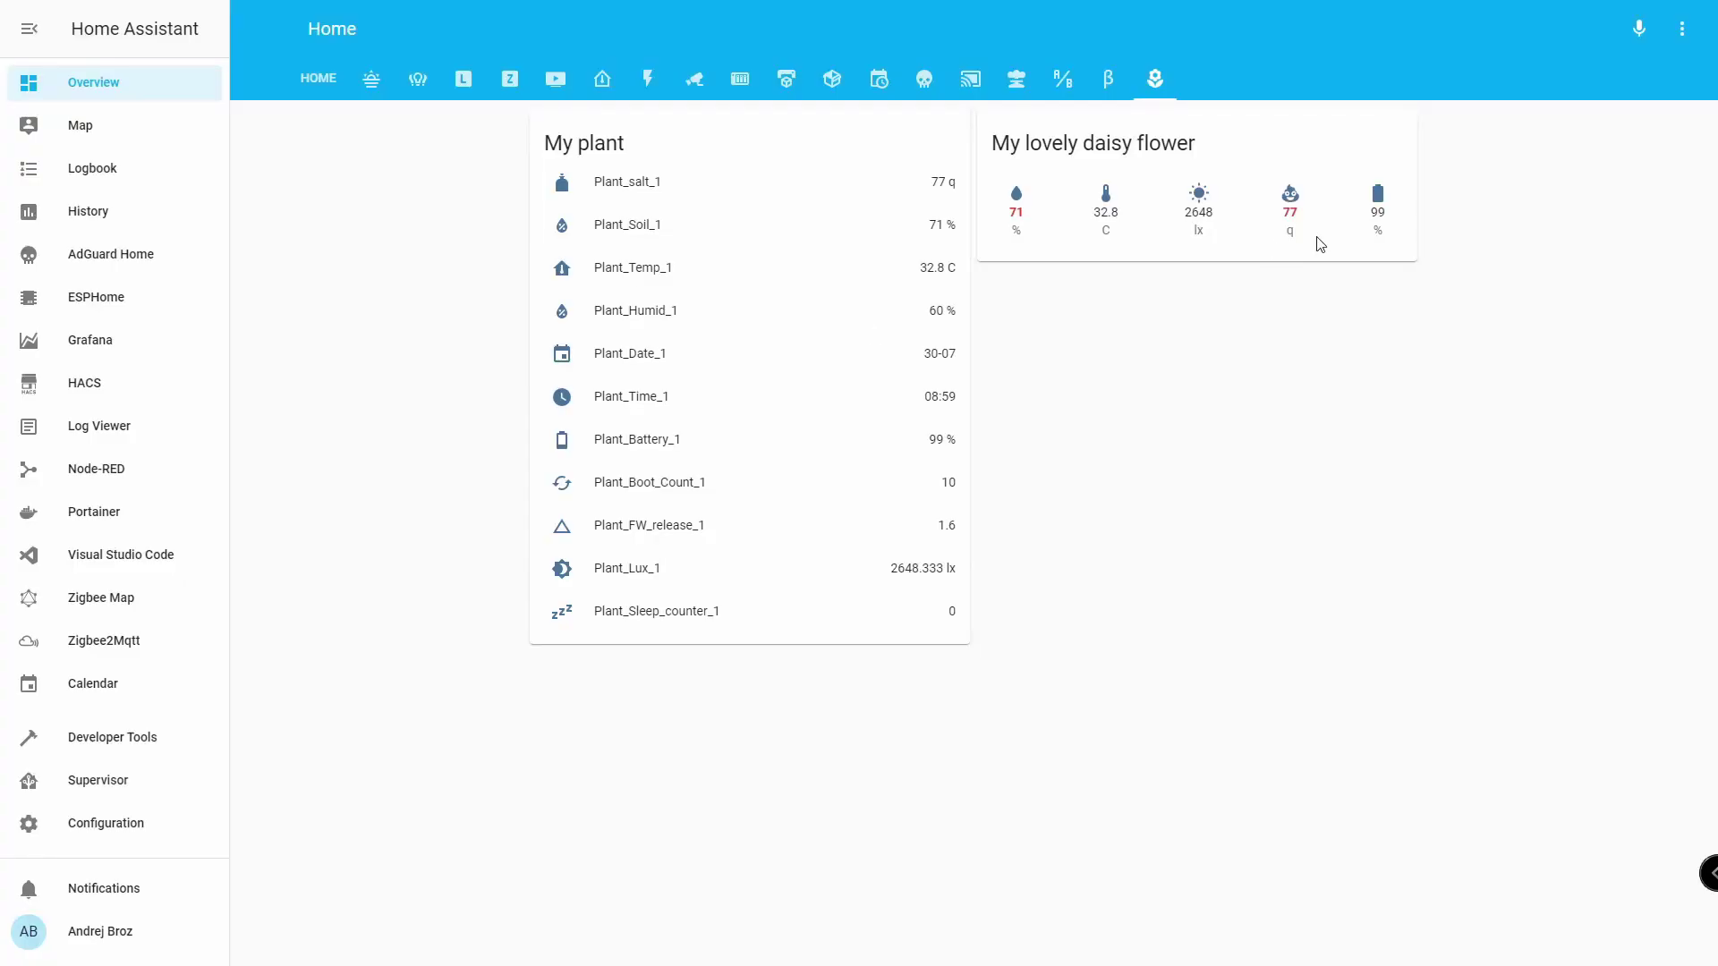
{"action": "left_click", "coordinate": [1378, 198]}
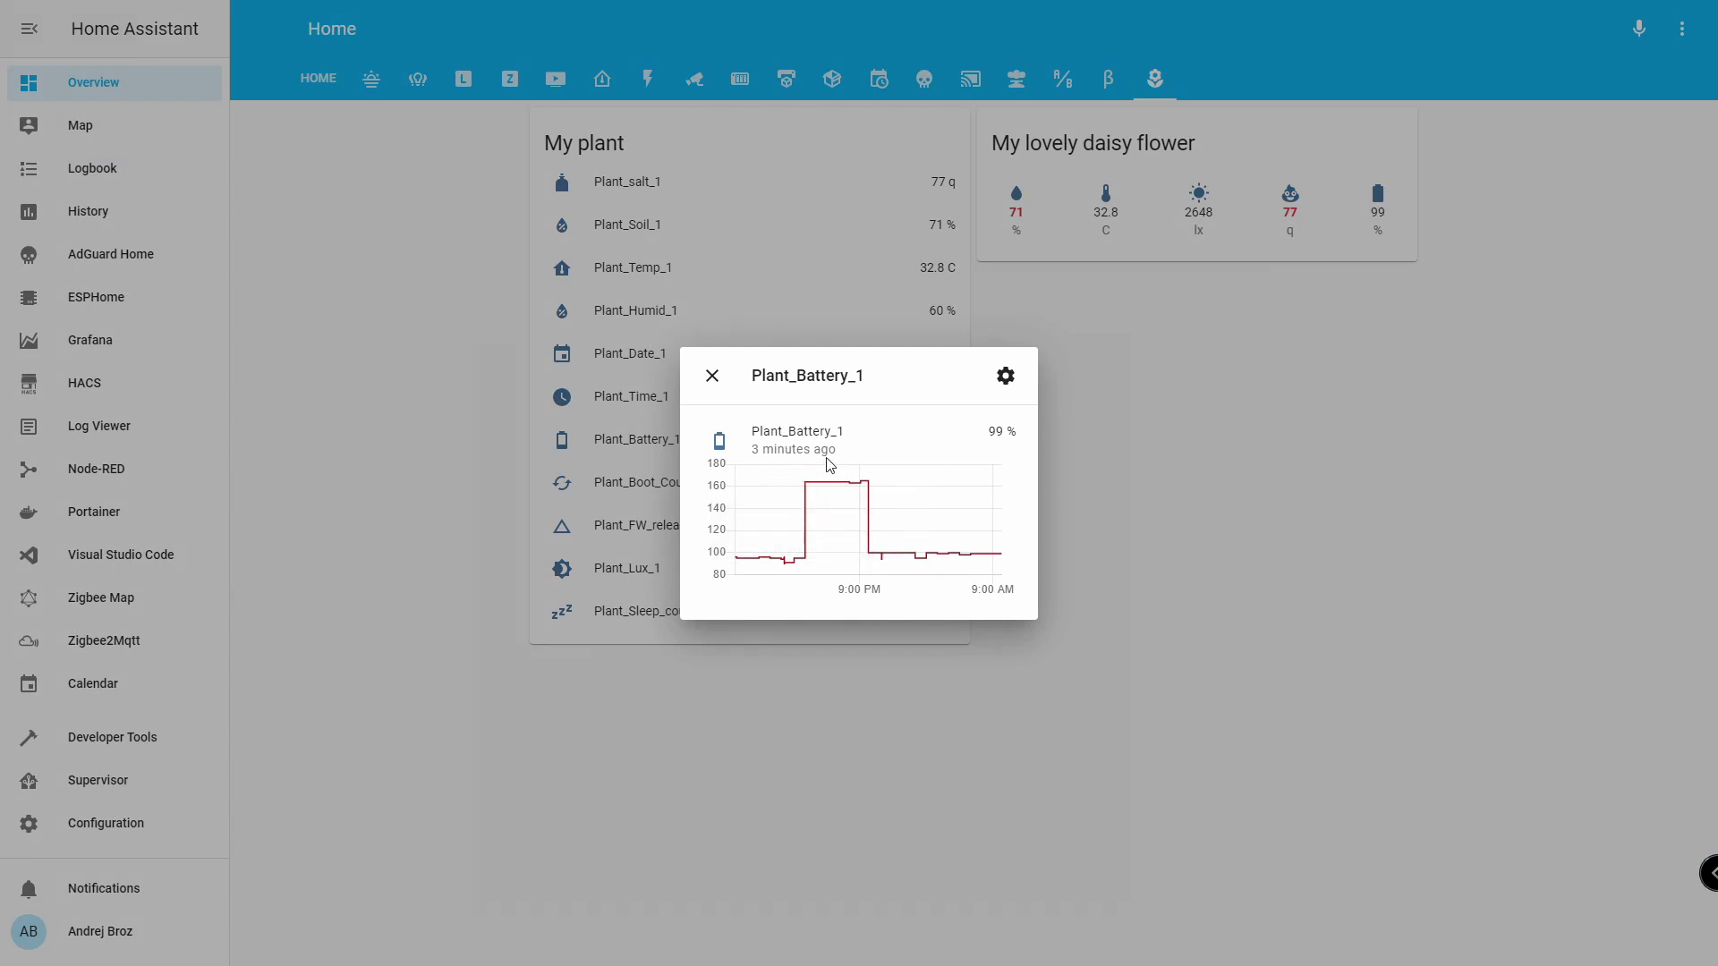
{"action": "left_click", "coordinate": [713, 376]}
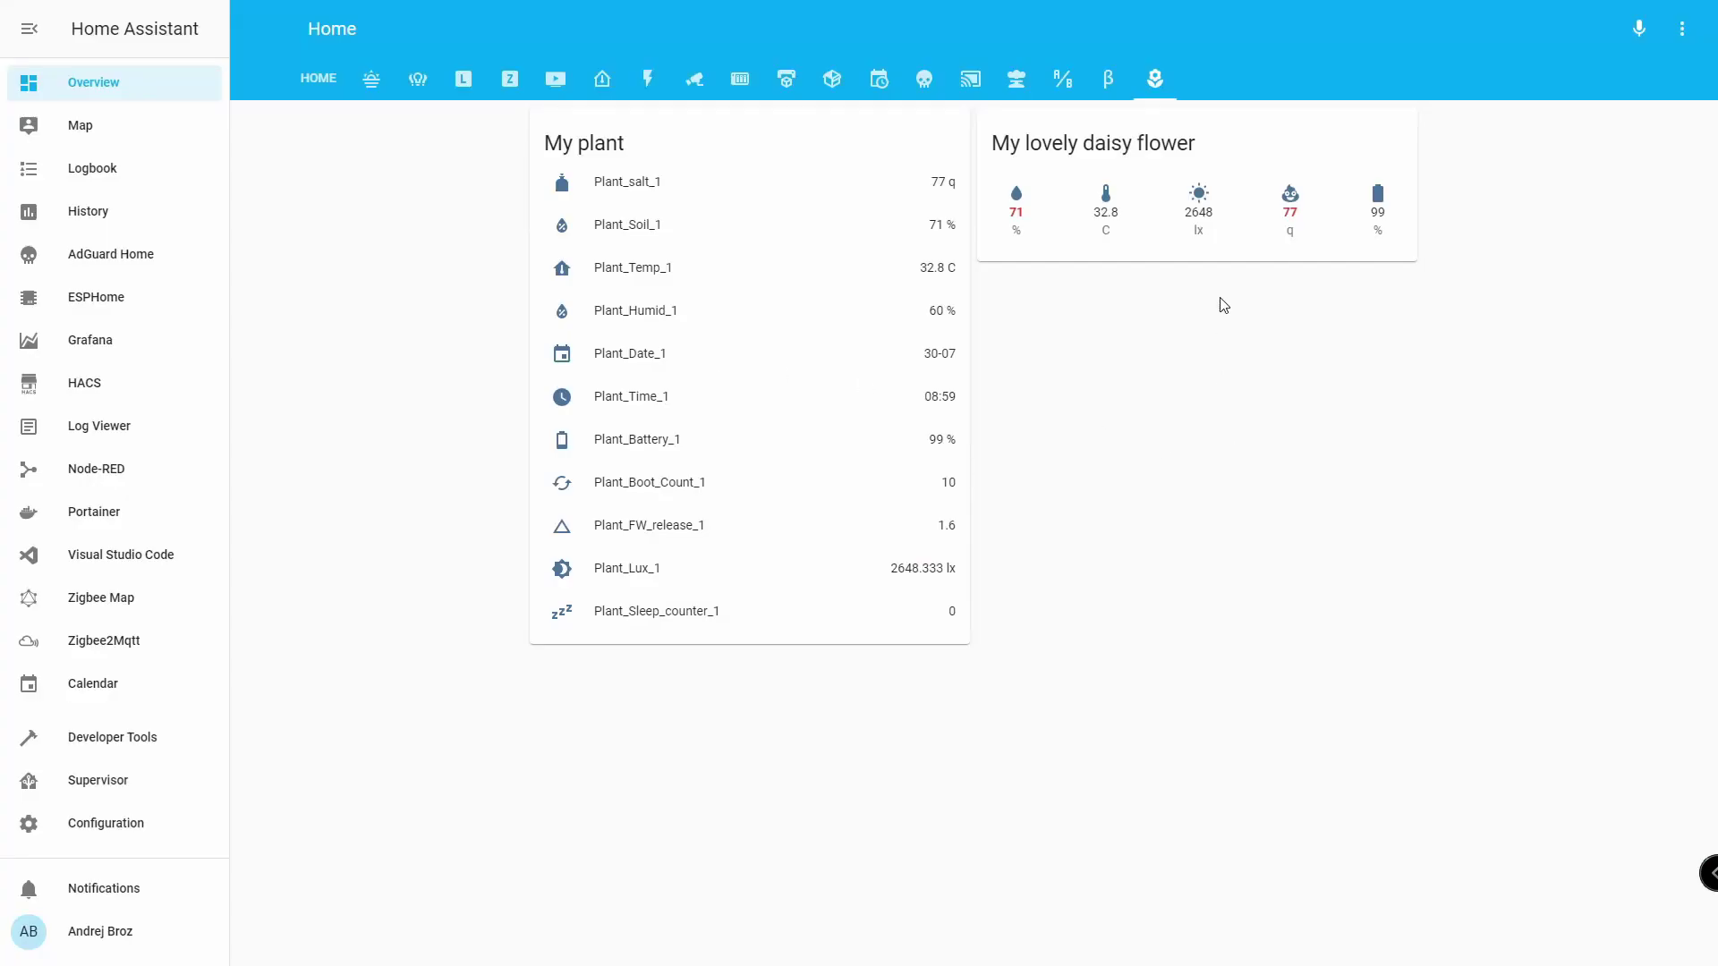
{"action": "left_click", "coordinate": [1289, 201]}
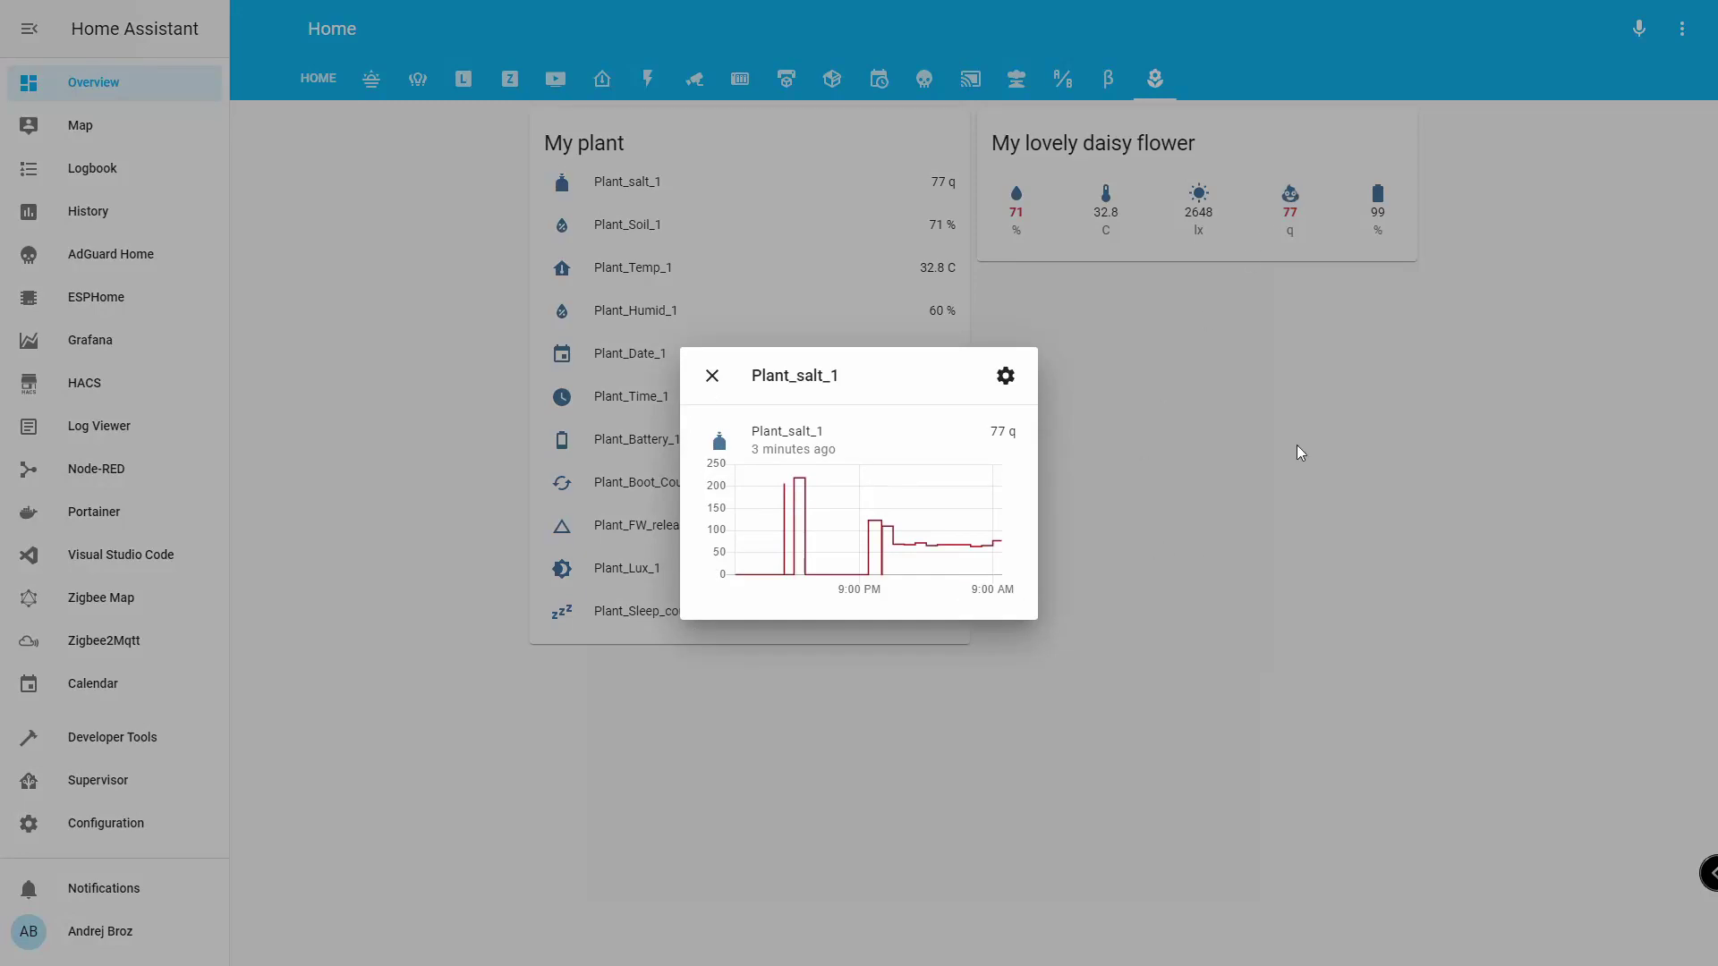
{"action": "left_click", "coordinate": [712, 376]}
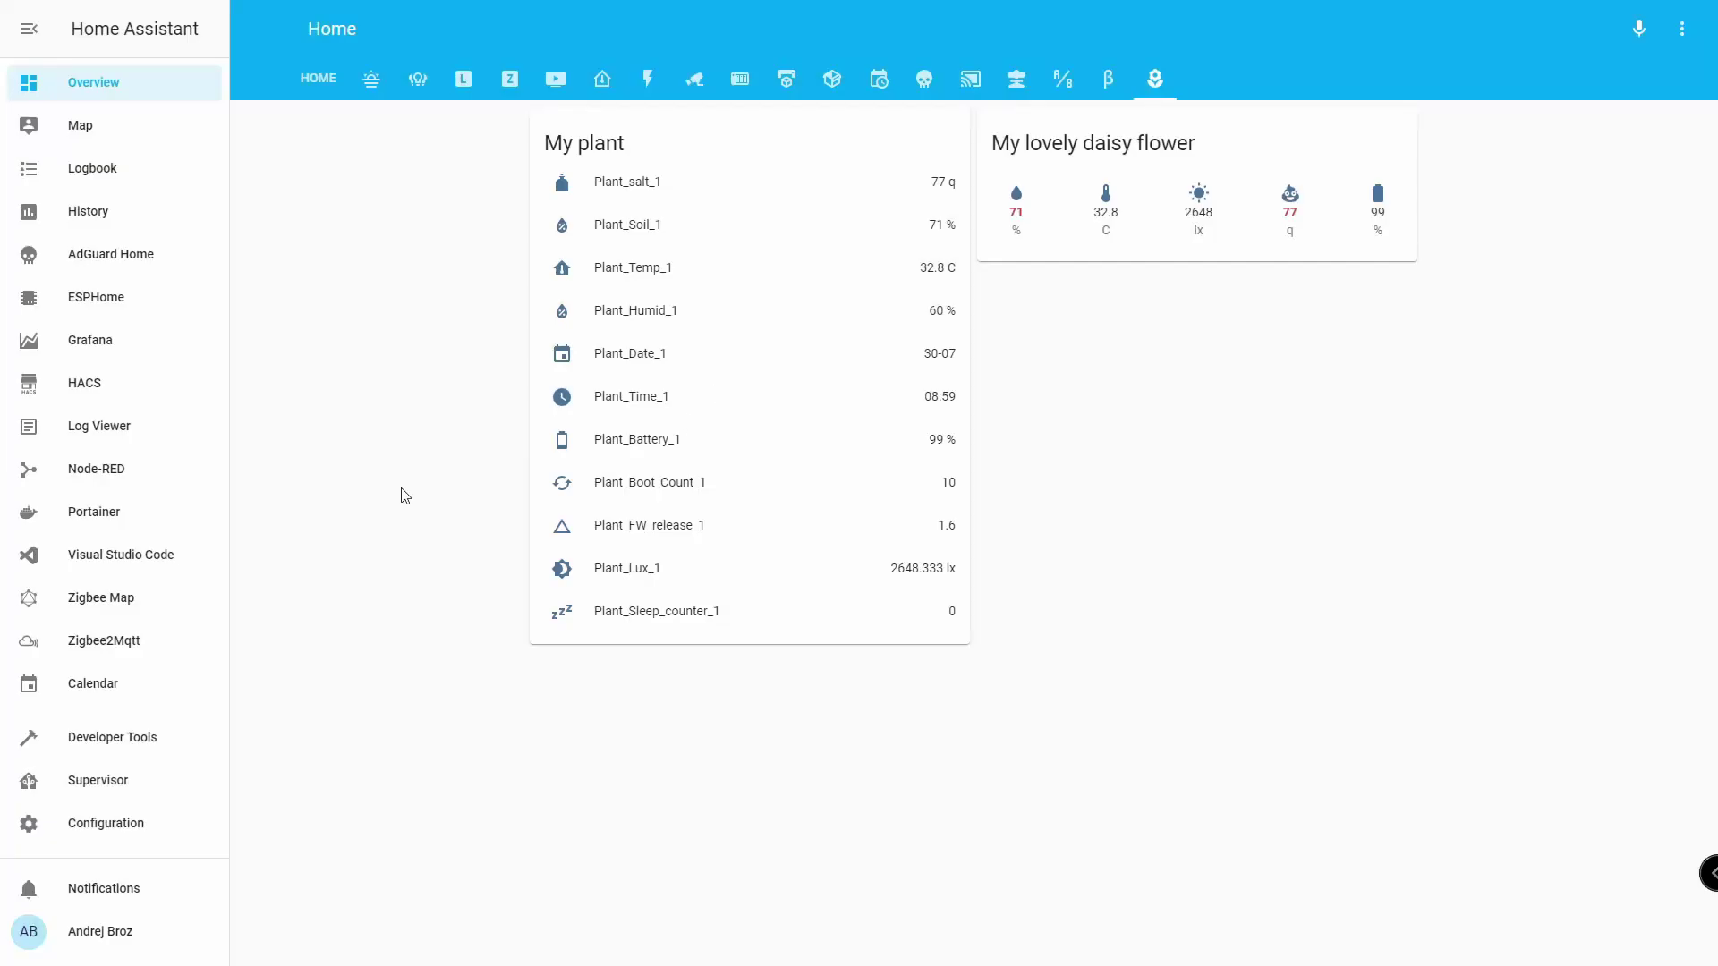
Step: On the Developer Tools States page, replace the entity filter sensor.plant_lux_1 with 'plant'
{"action": "left_click", "coordinate": [164, 740]}
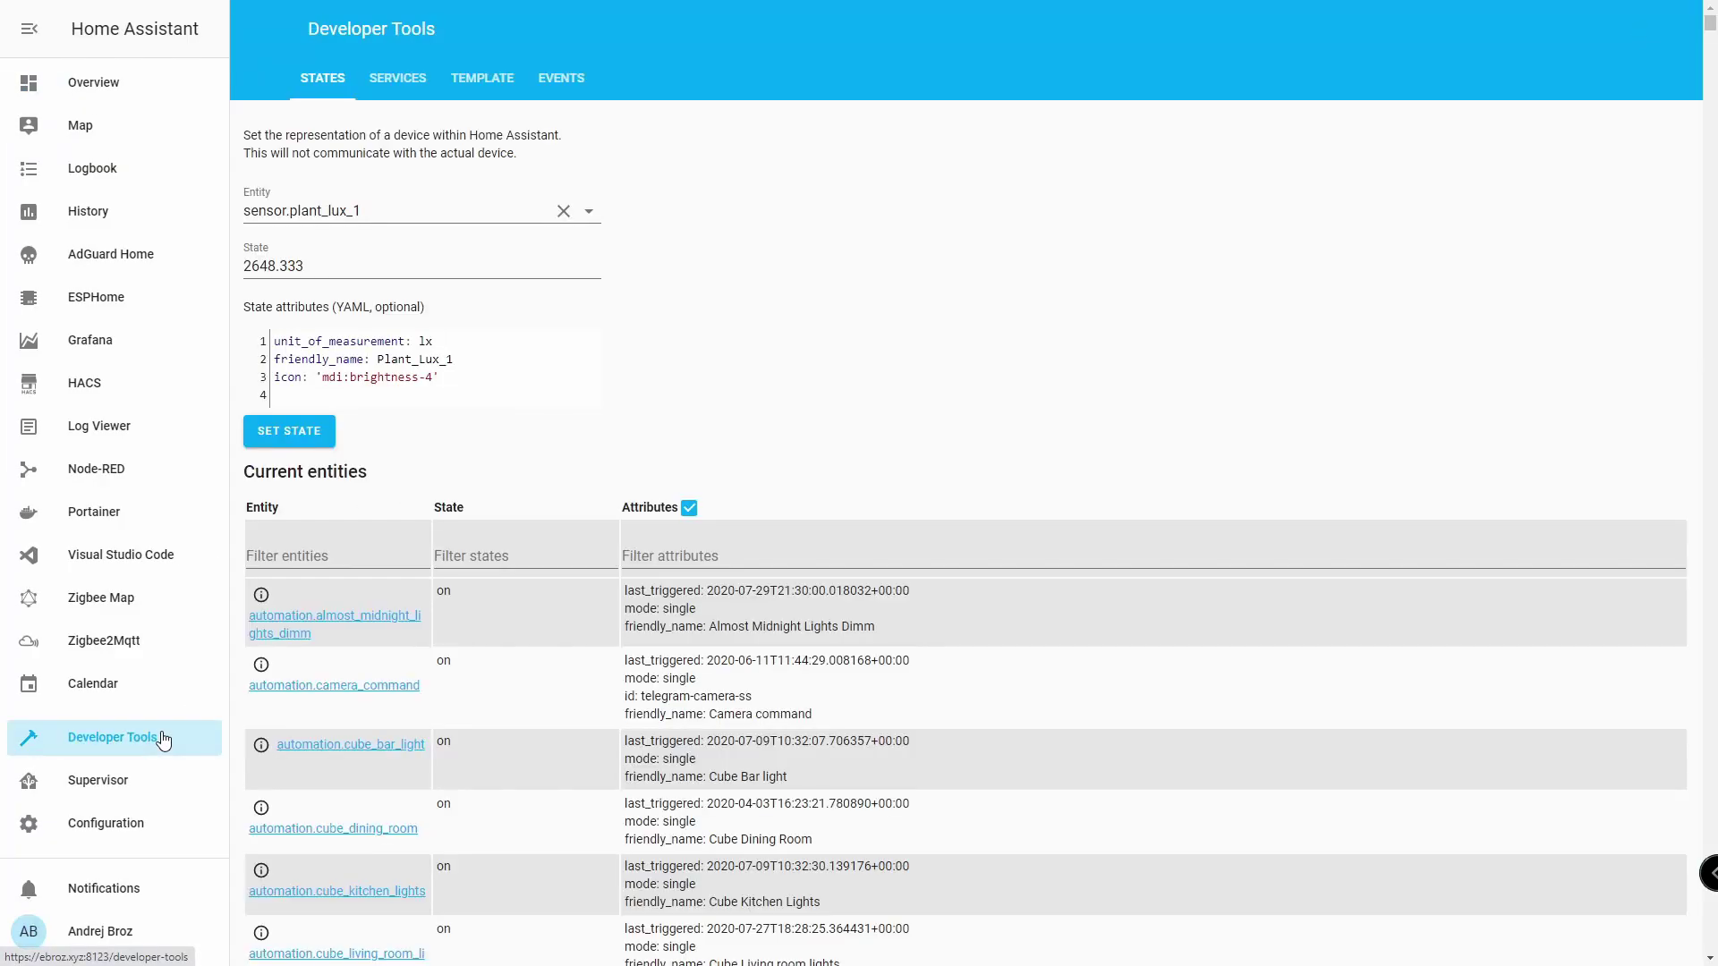
{"action": "left_click_drag", "start_coordinate": [390, 207], "coordinate": [220, 213]}
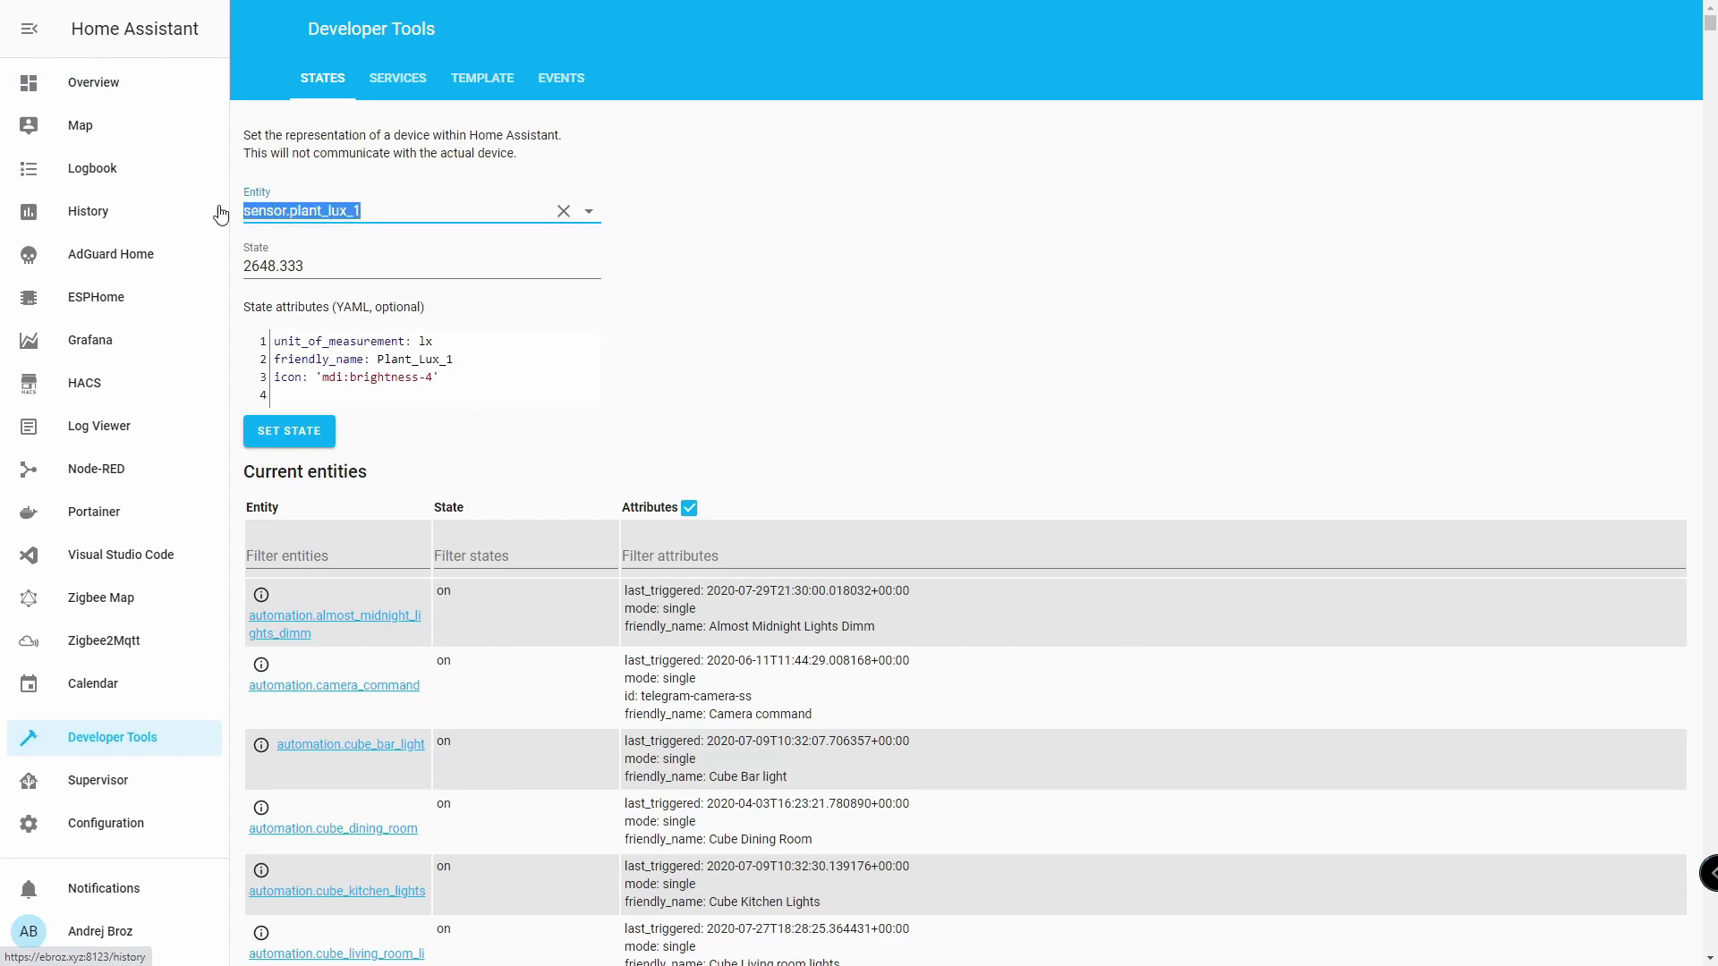
{"action": "type", "text": "pla"}
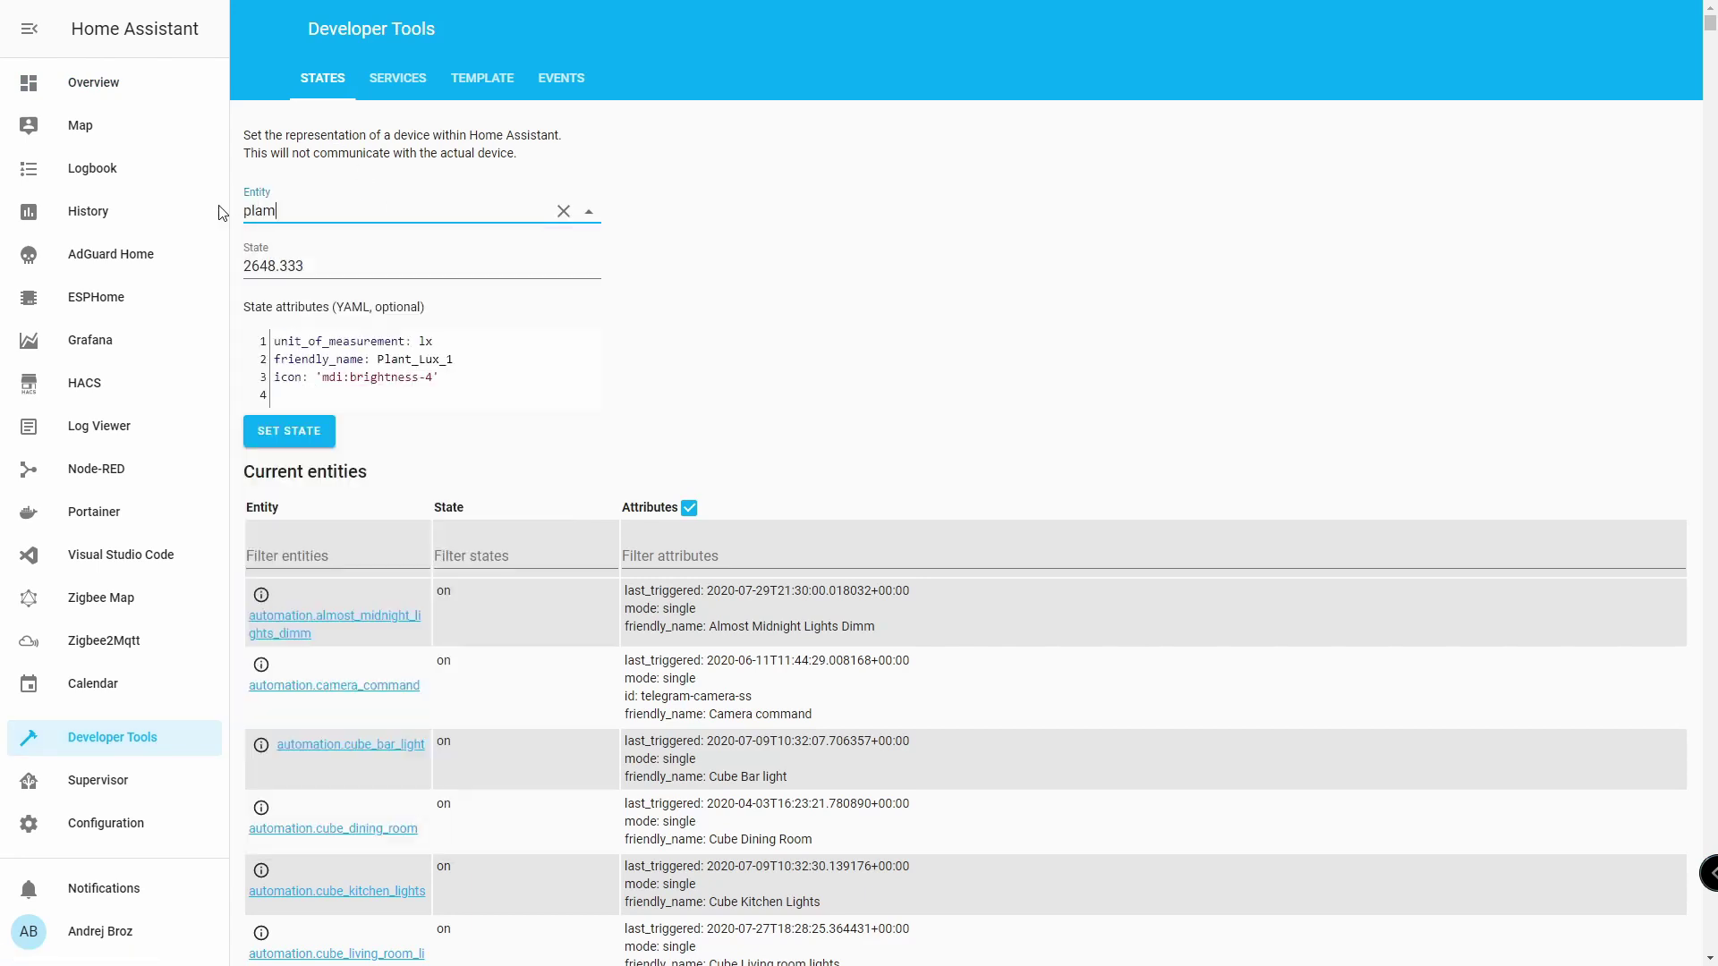
{"action": "type", "text": "nt"}
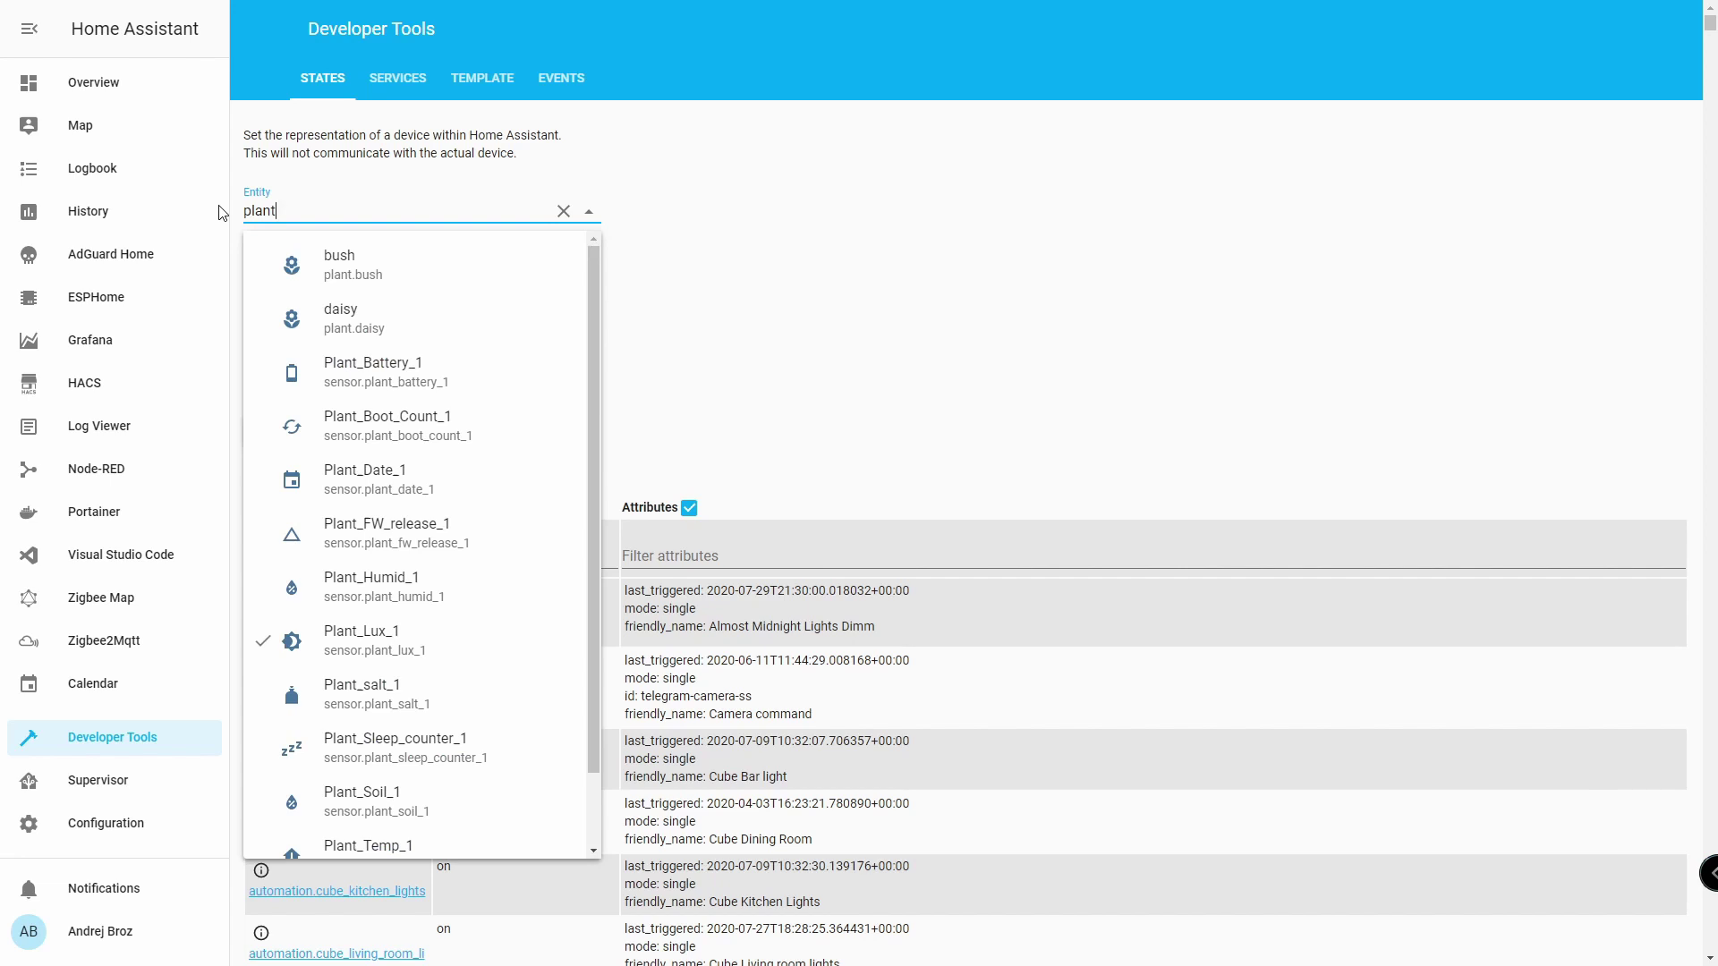